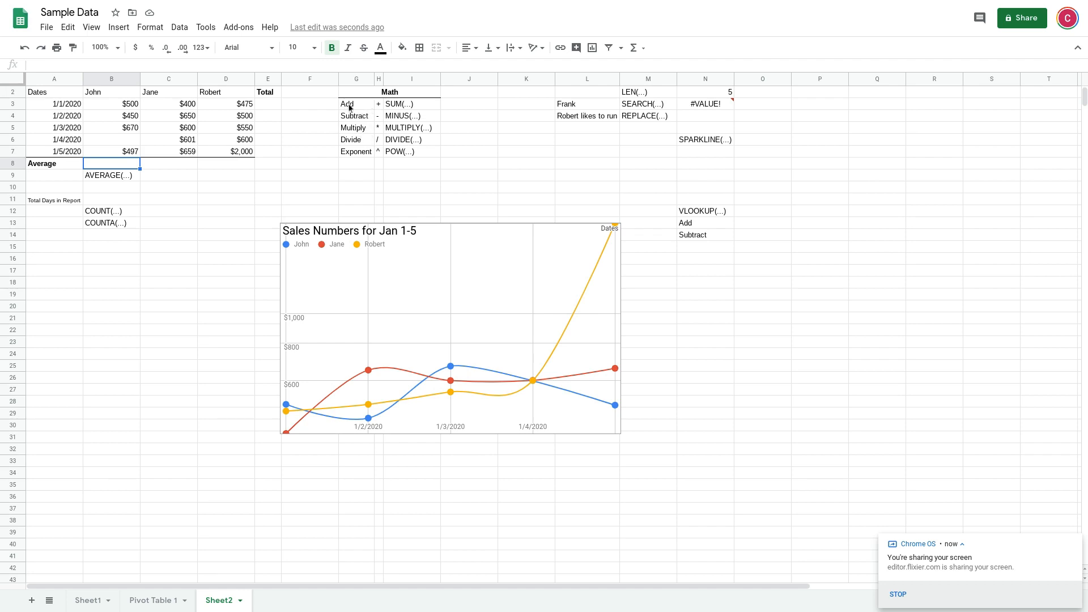
Review the Math reference table in G3:I7, covering operation names, operator symbols and their matching functions
drag(350, 107, 364, 138)
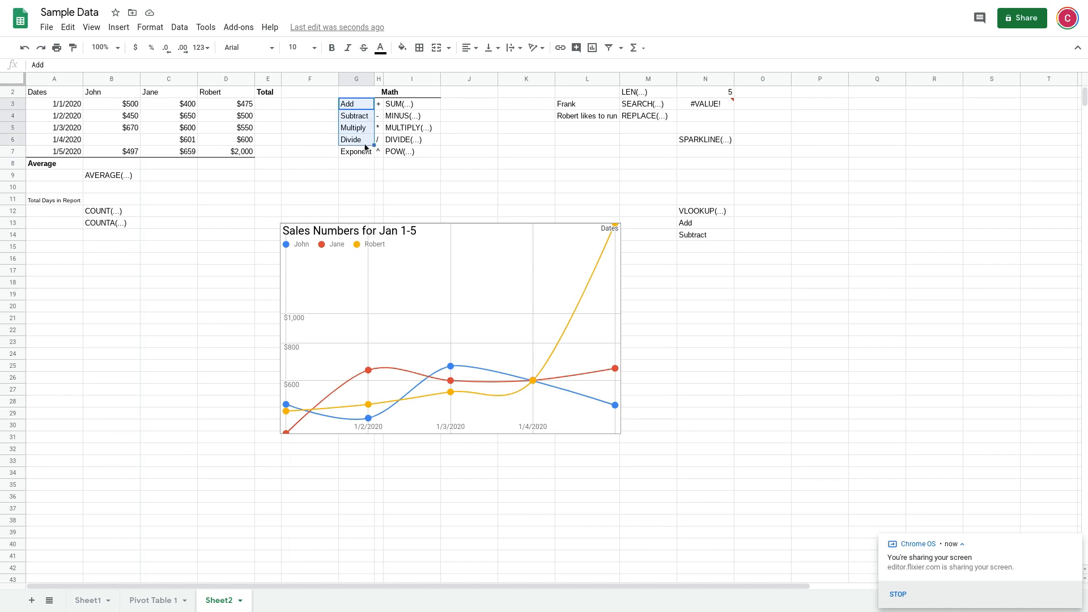
click(362, 153)
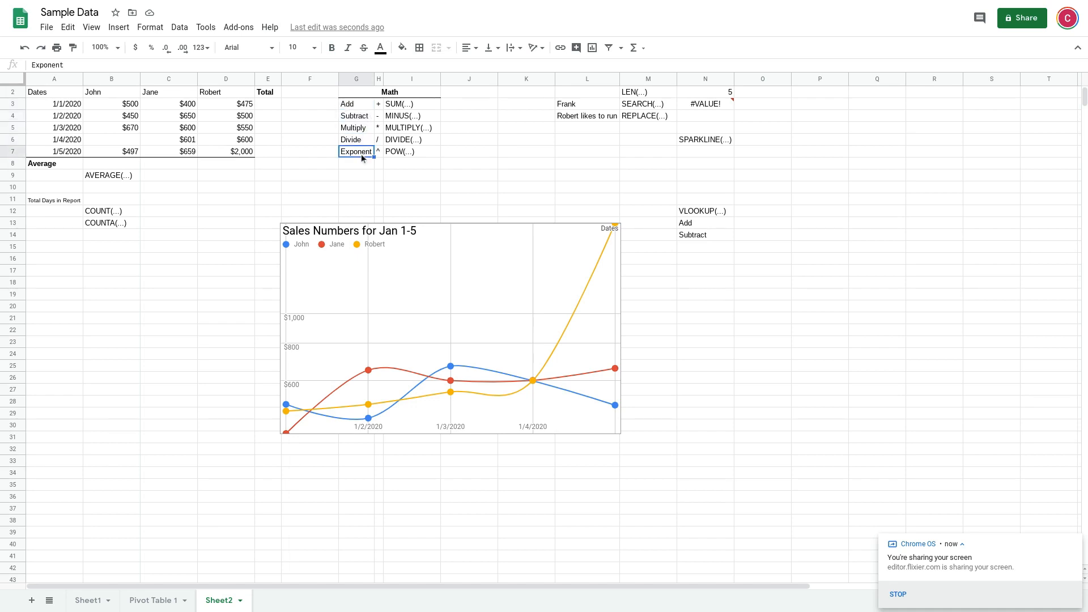
click(378, 105)
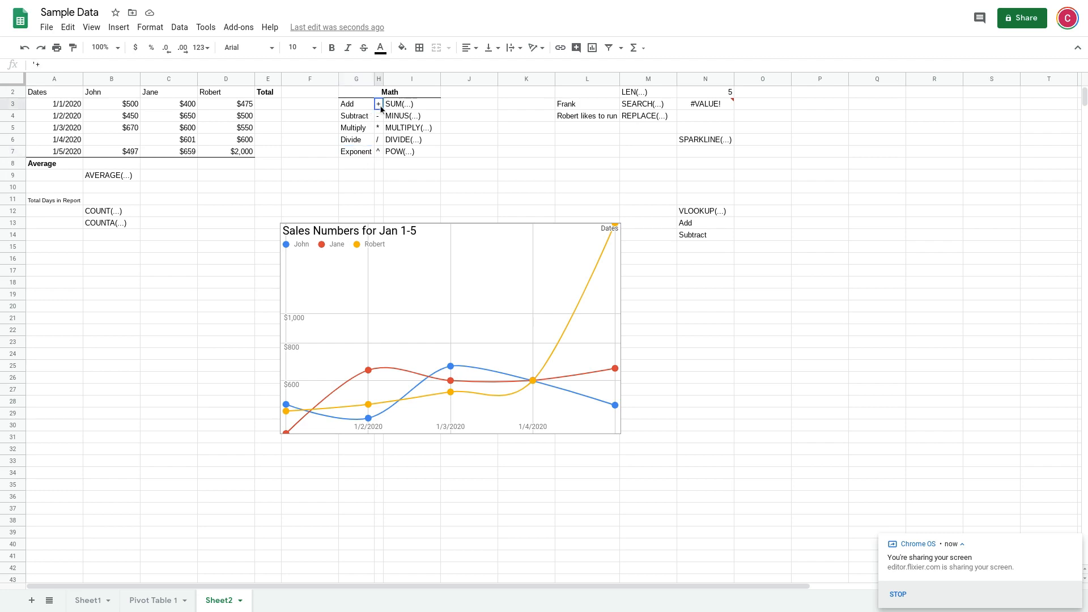
drag(381, 109, 380, 152)
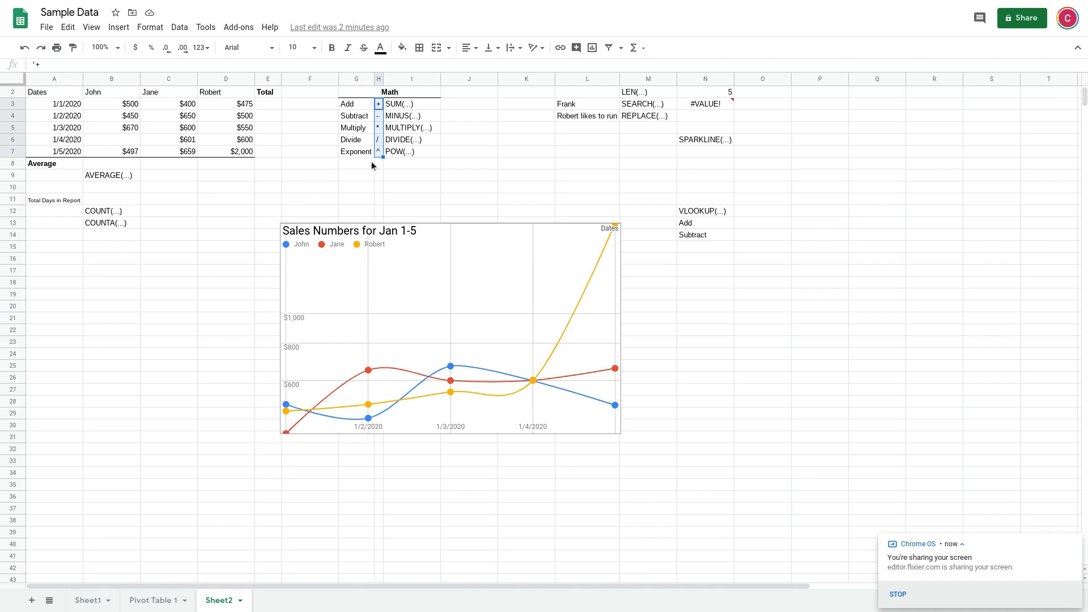
drag(424, 103, 424, 158)
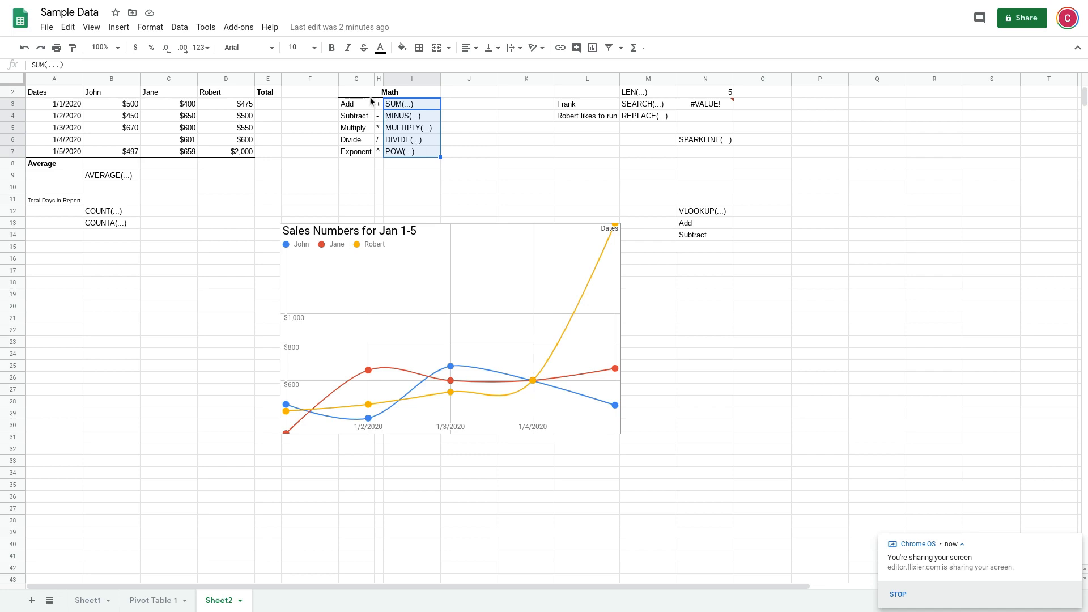
drag(378, 105, 389, 152)
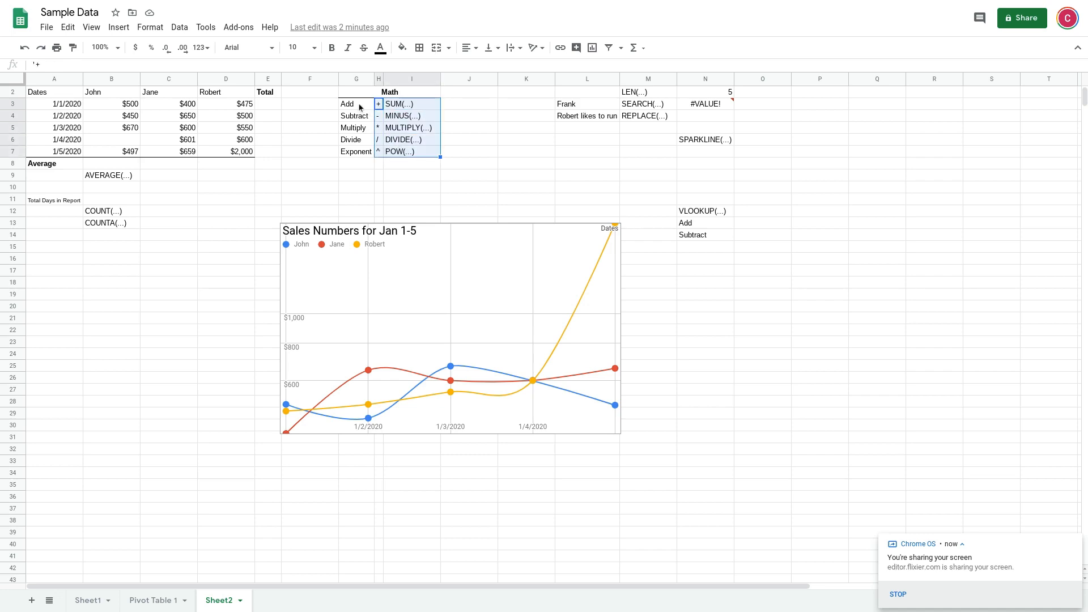
click(359, 107)
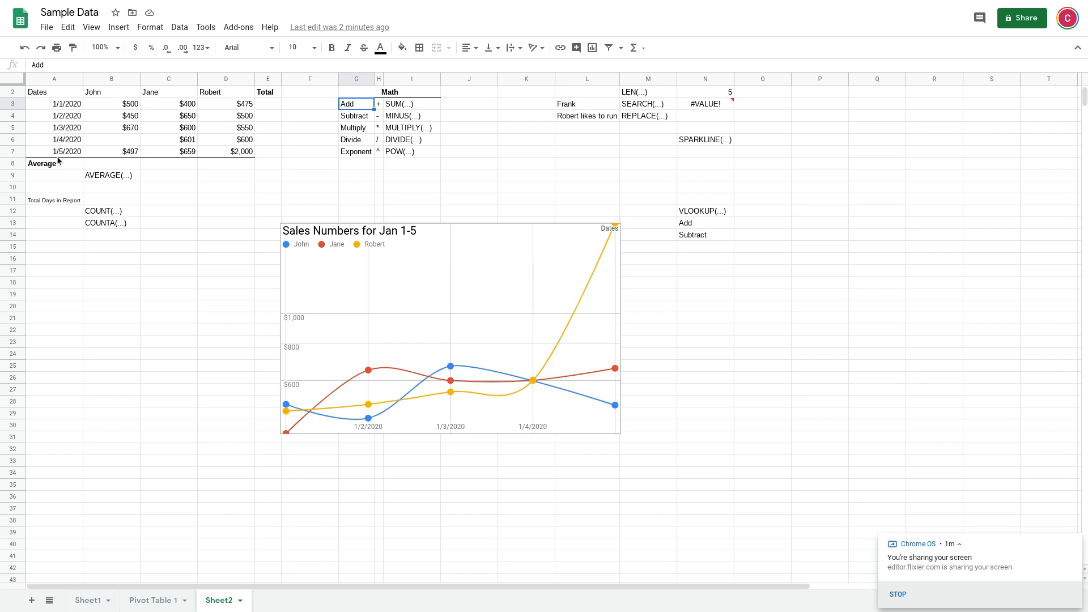
Total the 1/1/2020 sales in E3 with =B3+C3+D3 and fill the formula down through E7
click(264, 107)
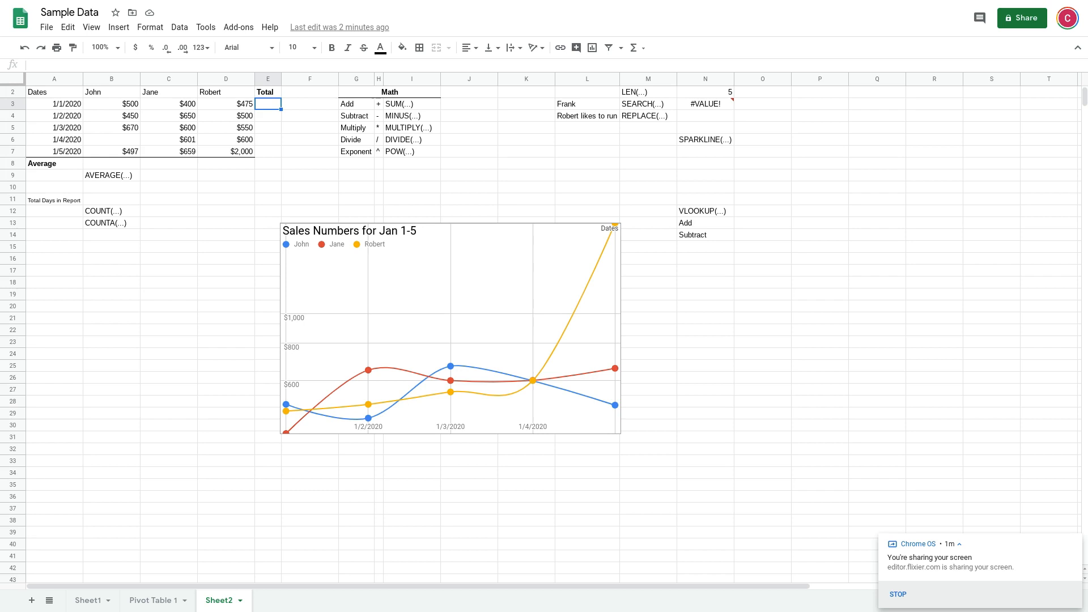
text(=)
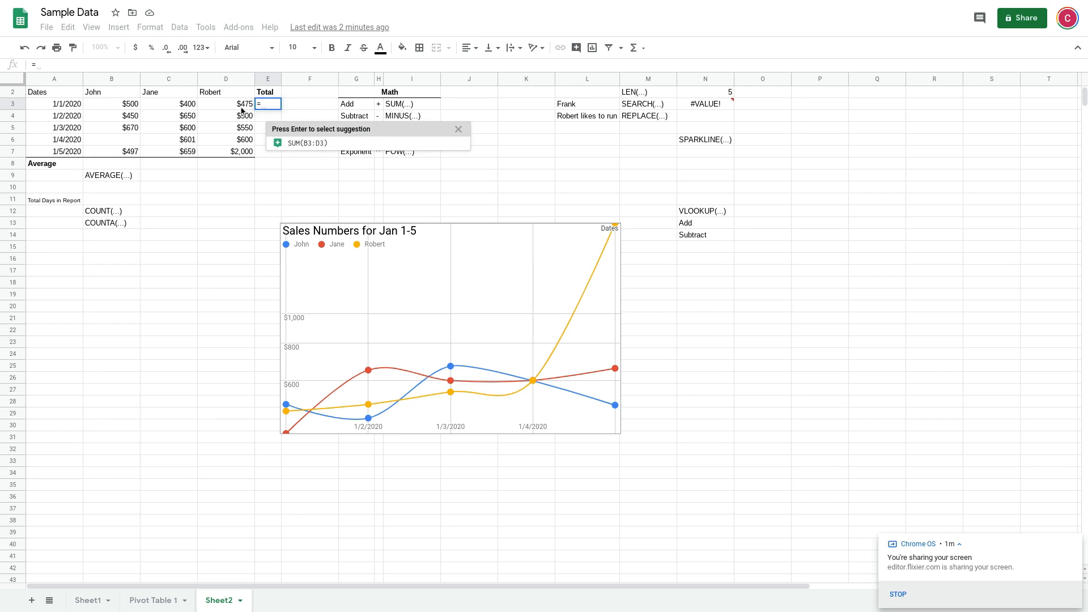
click(111, 103)
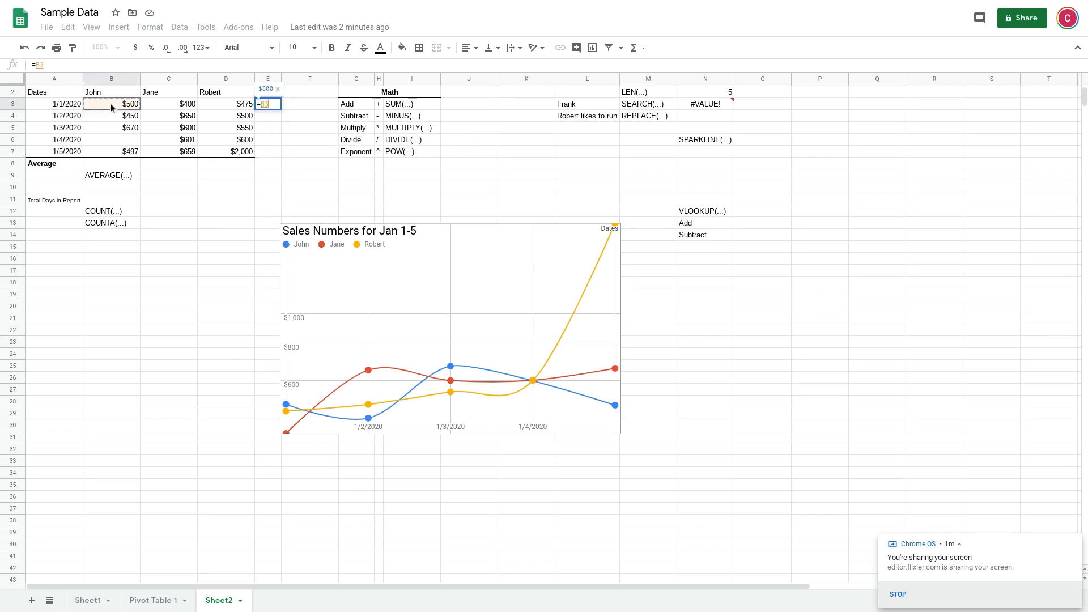
text(+)
click(160, 105)
text(+)
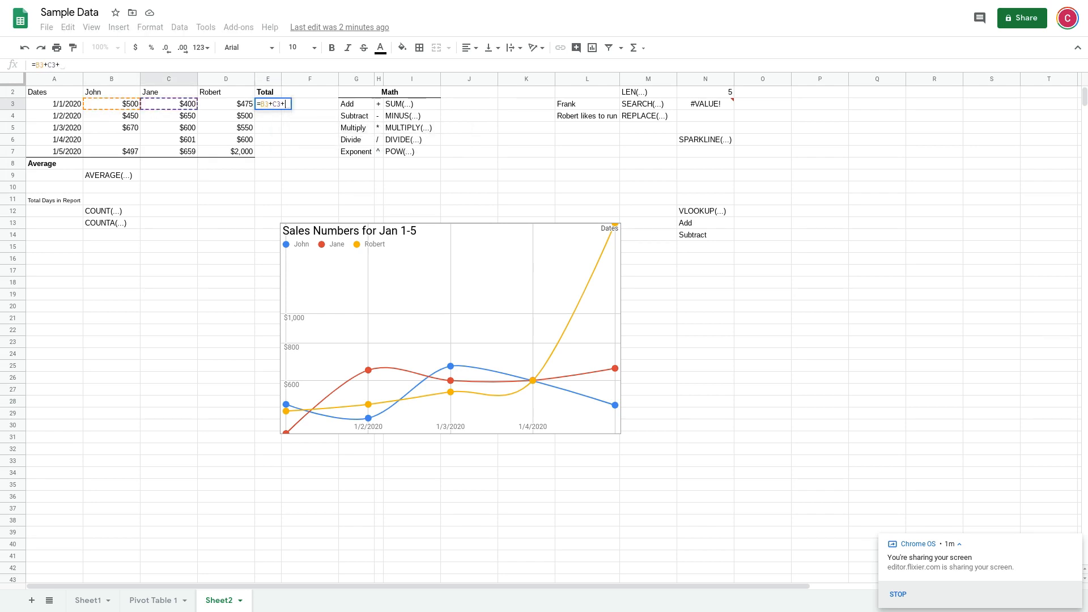
click(227, 104)
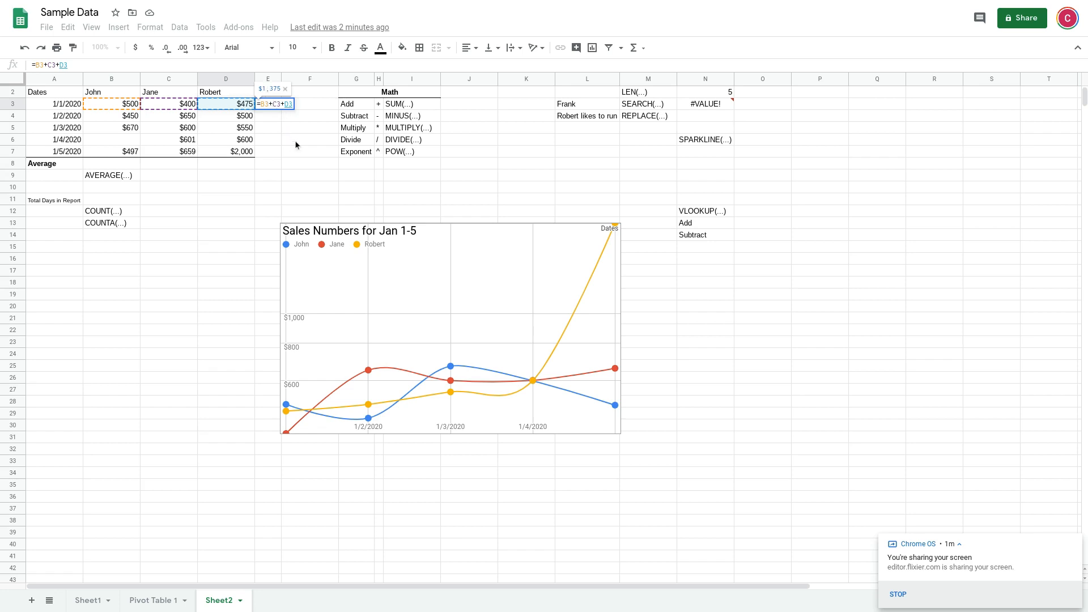
key(Return)
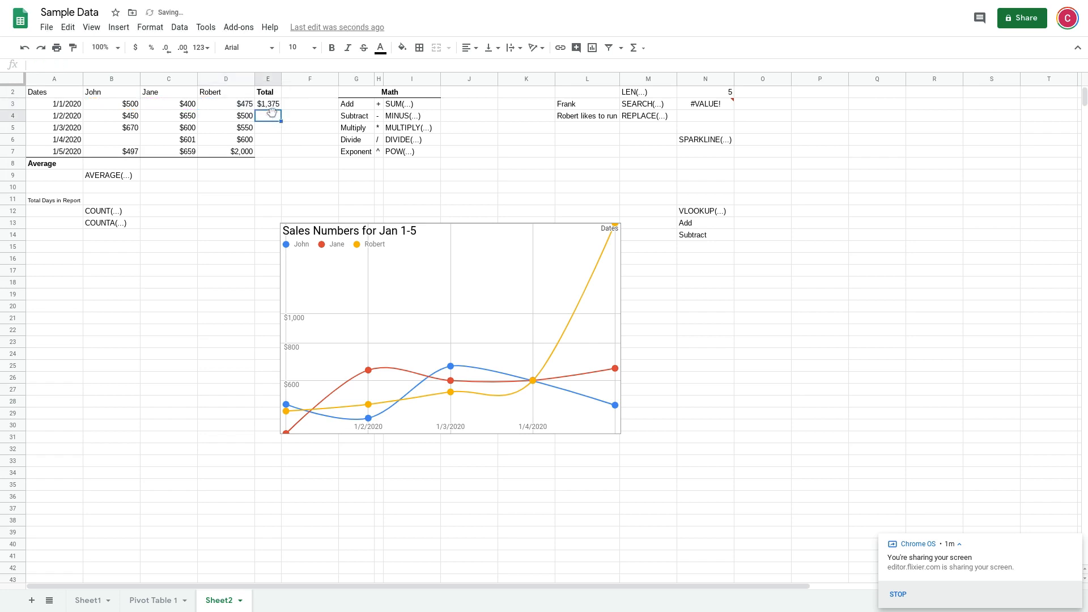
click(269, 106)
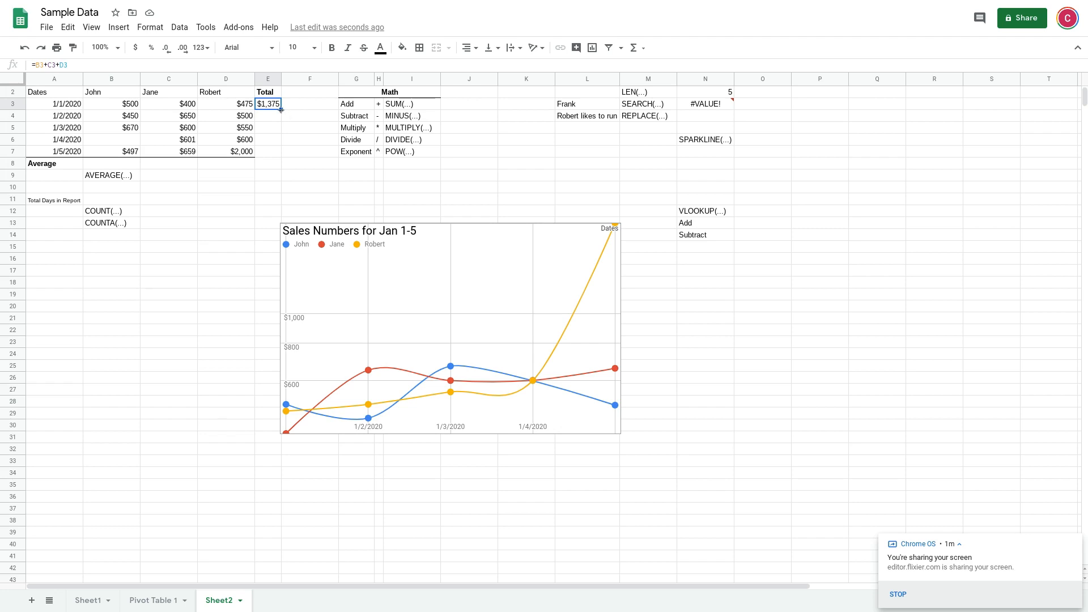
drag(281, 109, 282, 154)
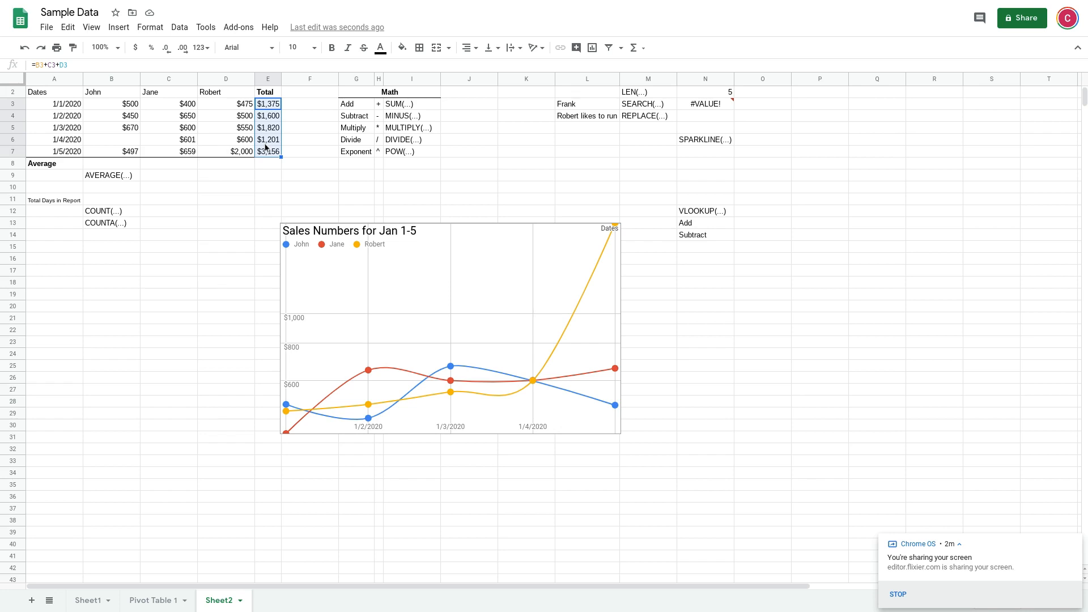
Enter On Vacation in the empty 1/4/2020 sales cell B6 and check the total formula in E6
click(127, 144)
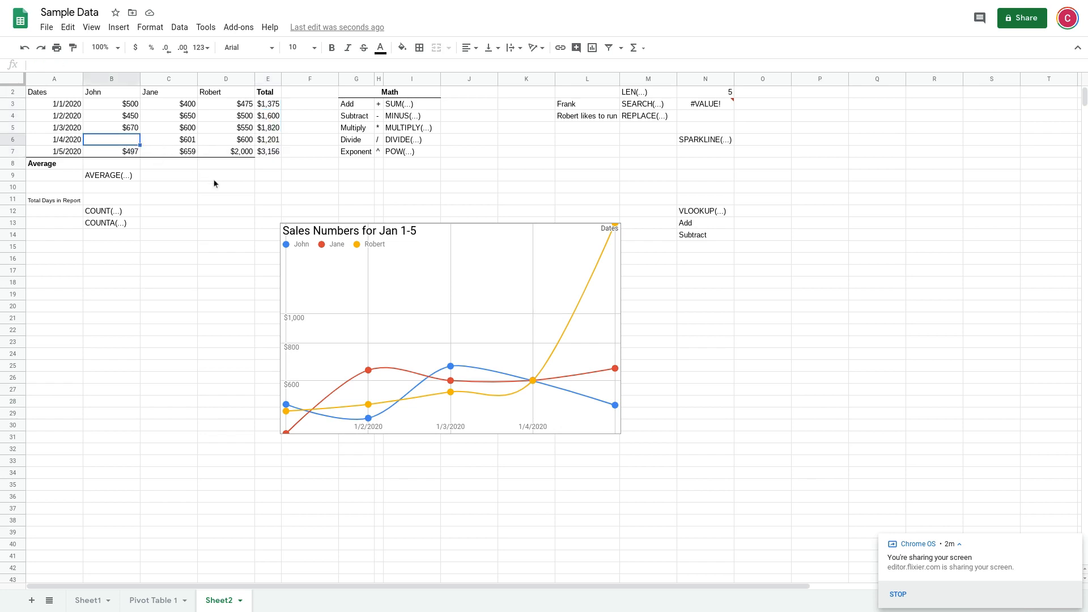
text(On Vacation)
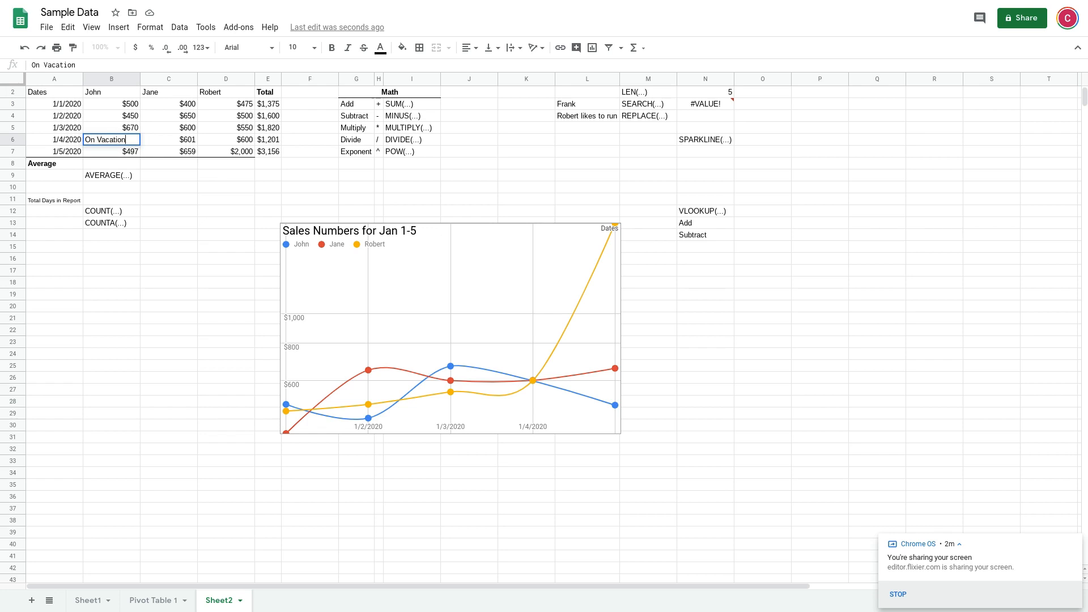
key(Return)
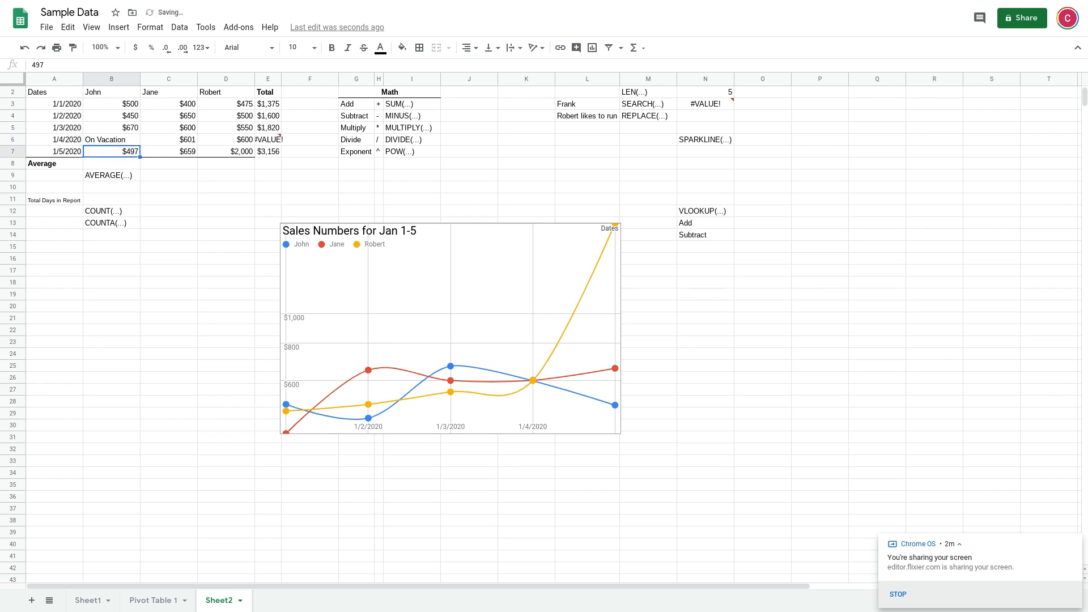
click(266, 144)
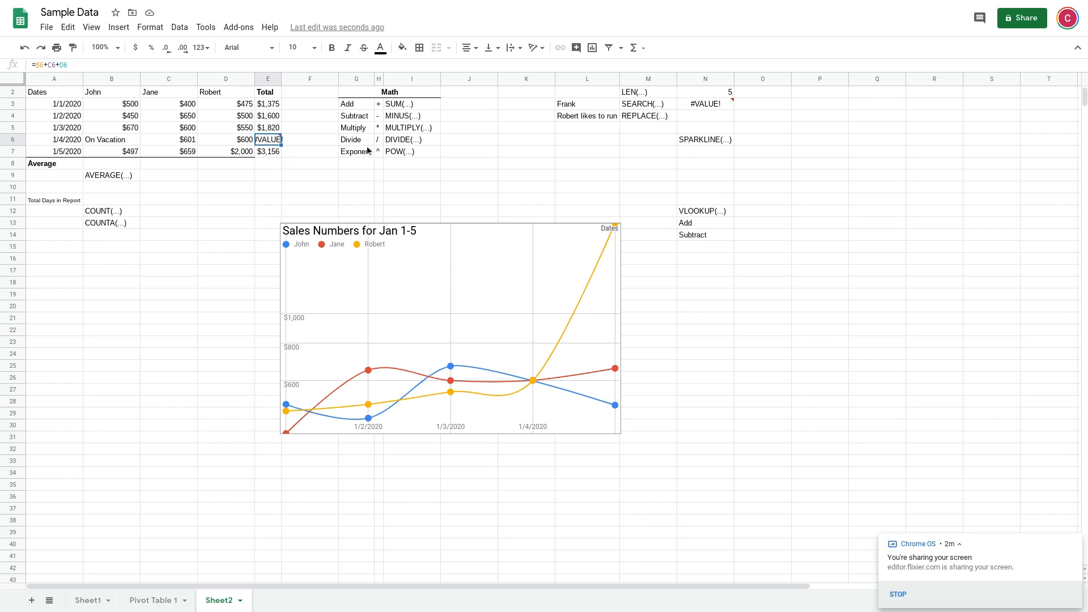
Replace the formula in E3 with =SUM(B3:D3) and fill it down the Total column
click(414, 107)
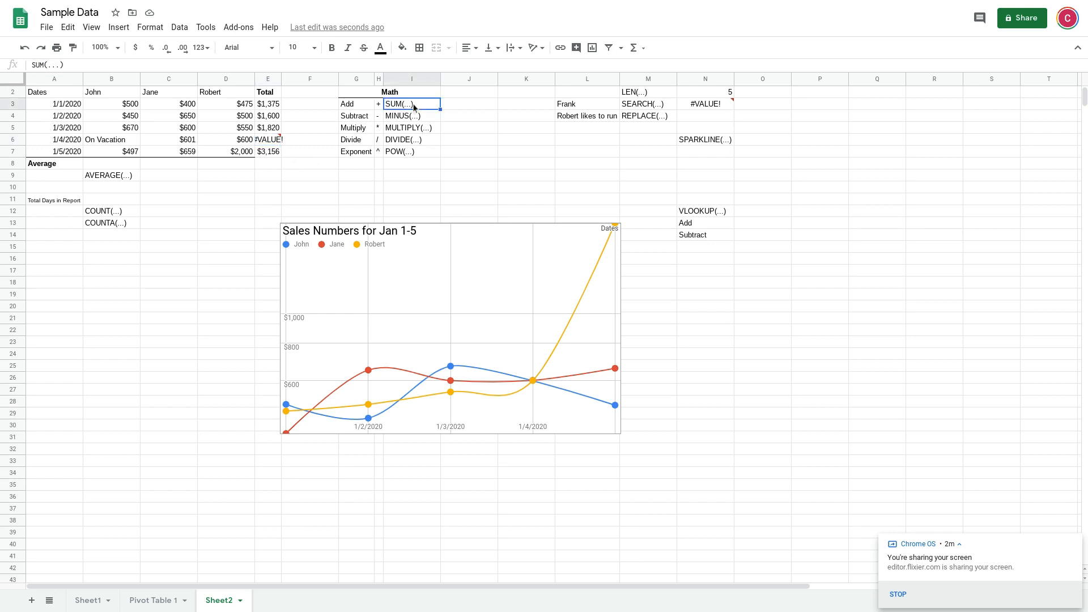
click(266, 109)
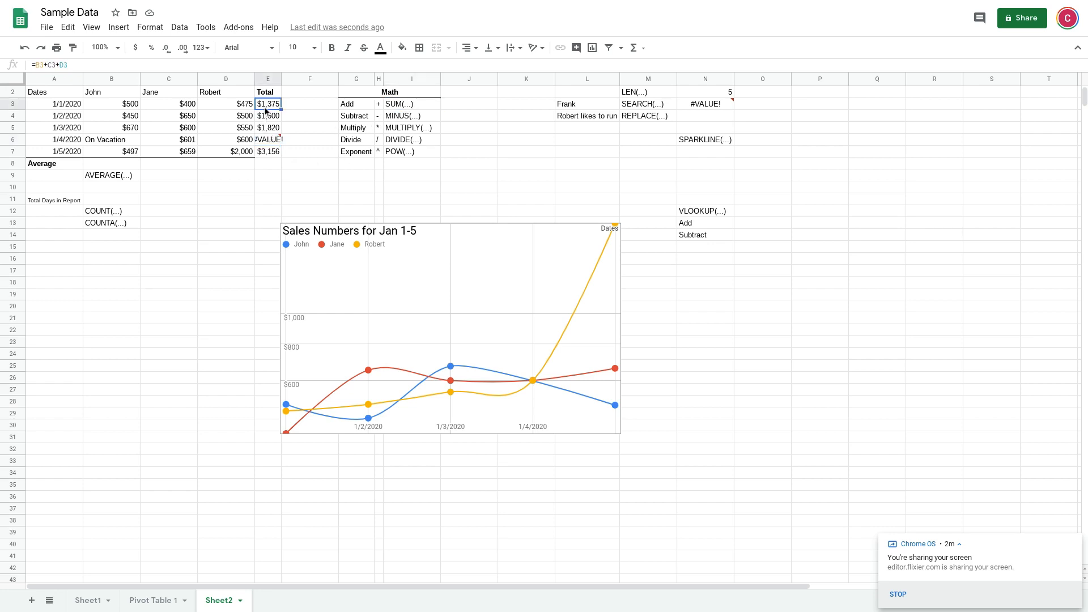
text(=SUM()
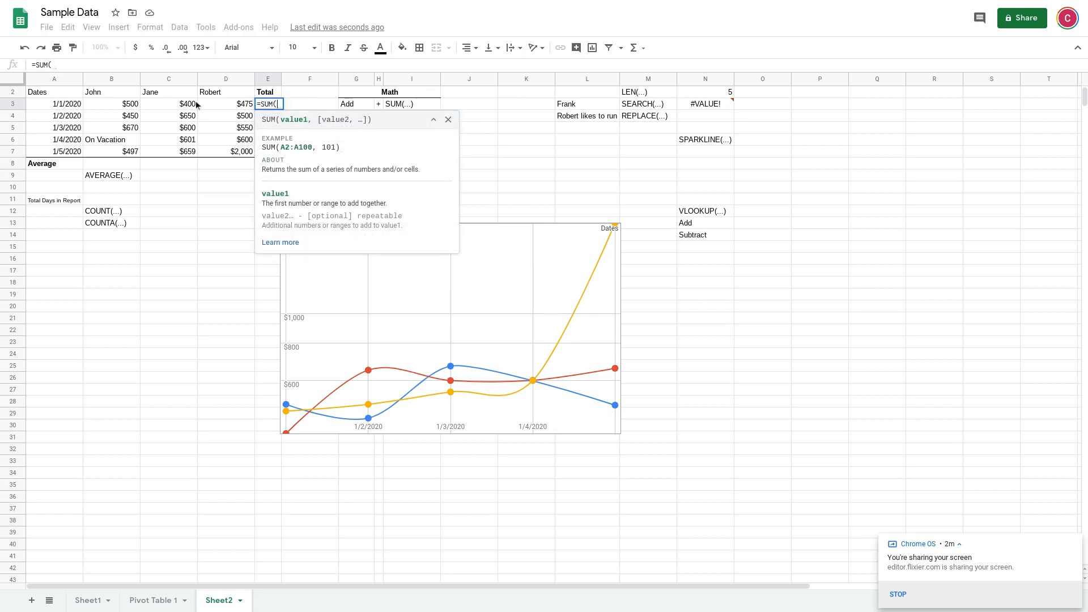
click(107, 107)
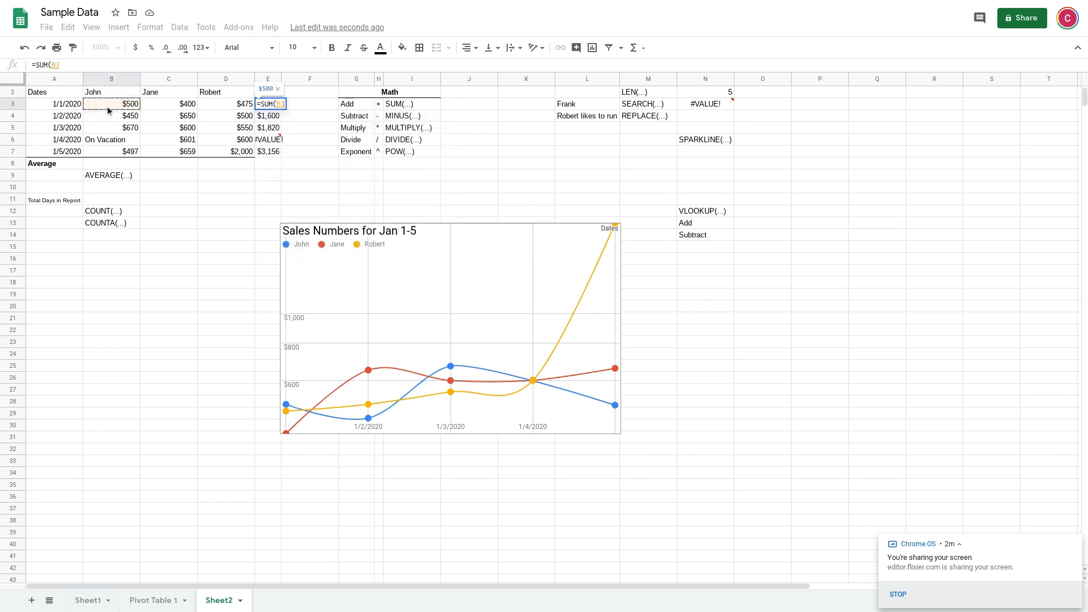
drag(107, 107, 210, 106)
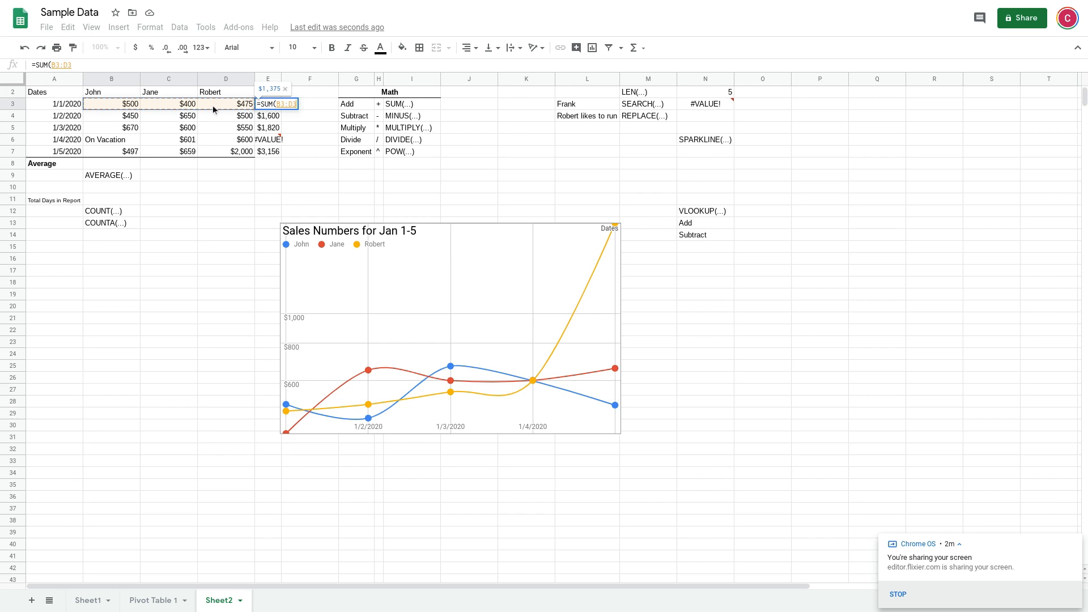
drag(213, 104, 213, 104)
text())
key(Return)
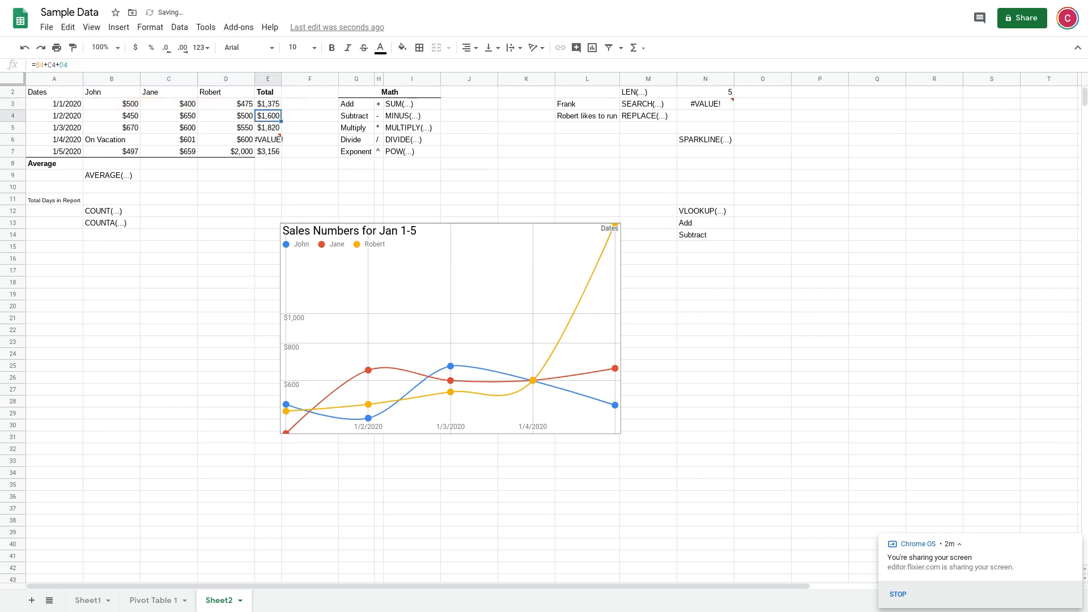
click(277, 106)
drag(281, 107, 278, 144)
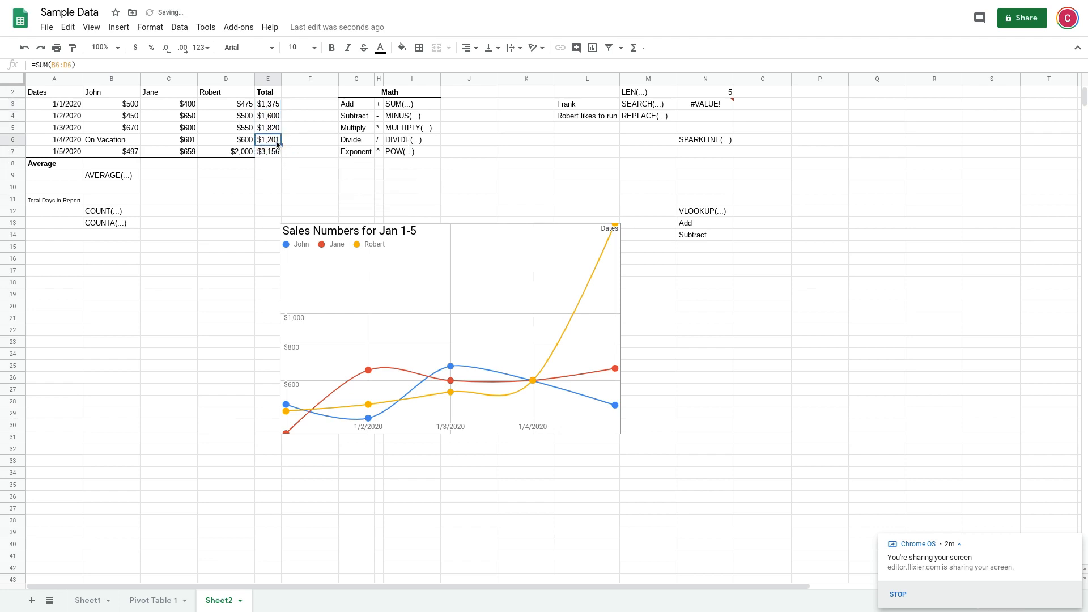
Clear the On Vacation entry from cell B6
click(110, 143)
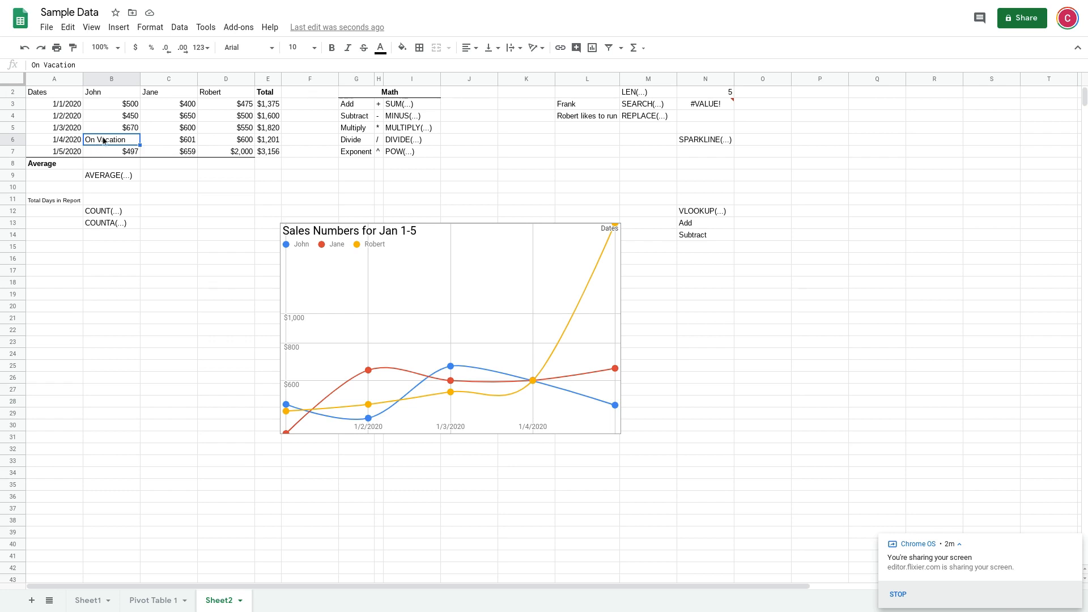
key(Delete)
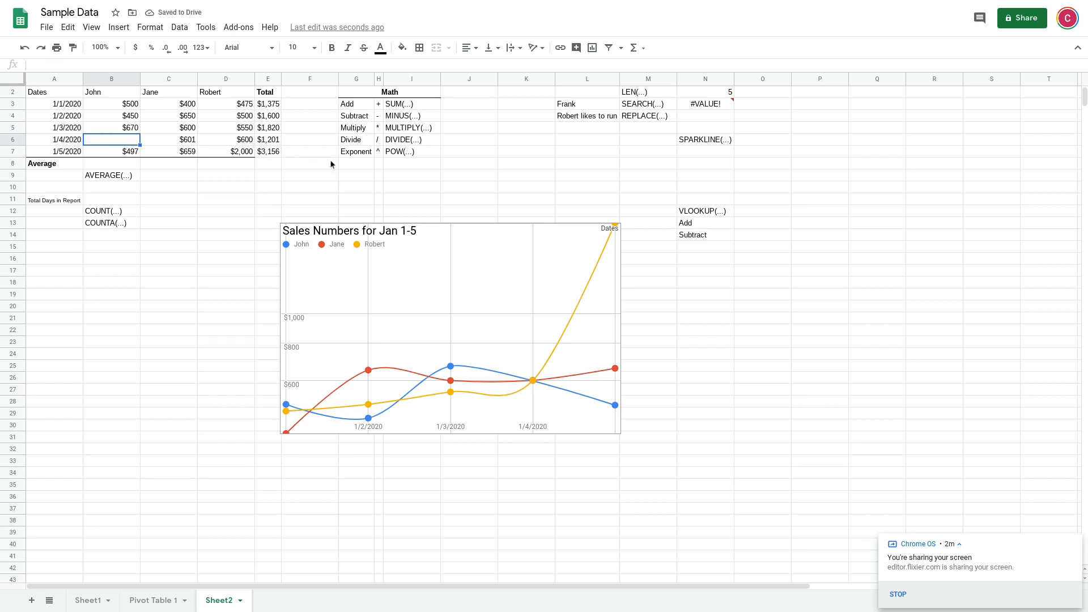
Enter the subtraction formula =C4-B4 in cell F4, beside the 1/2/2020 total
click(317, 120)
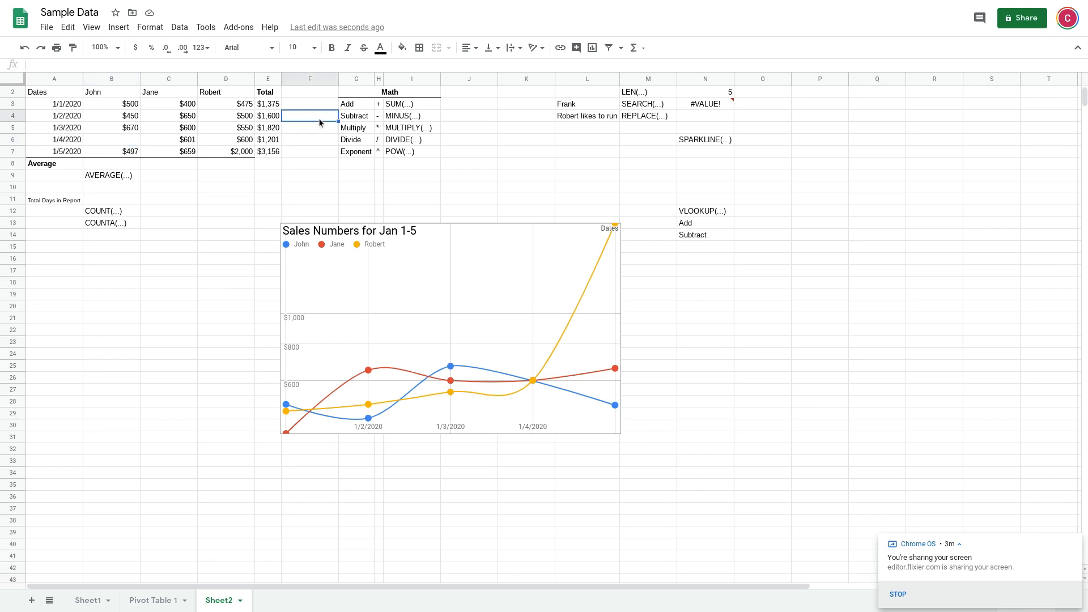
text(=)
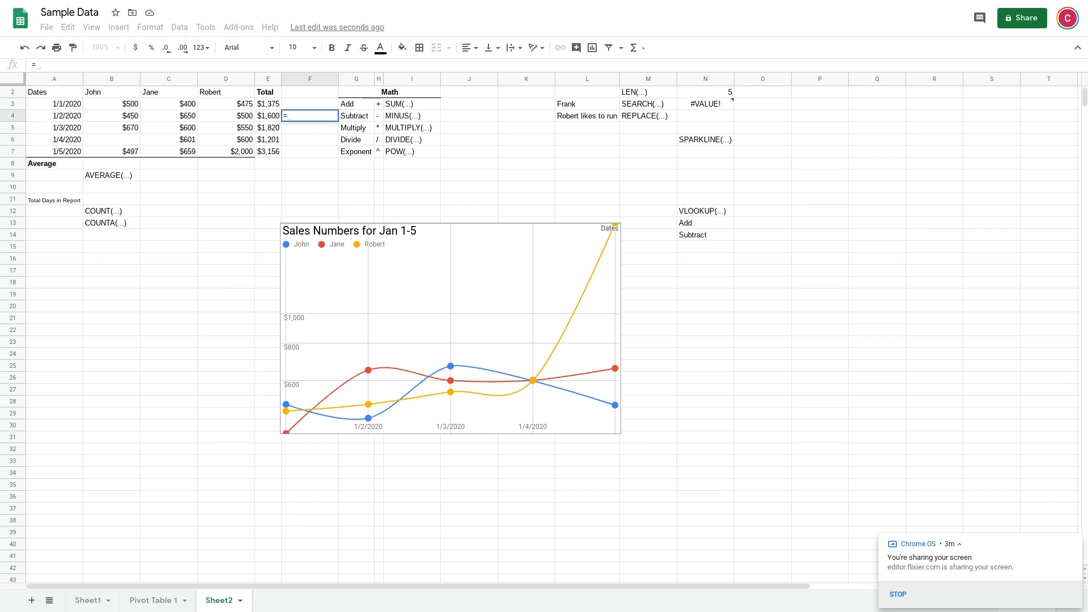
text(C)
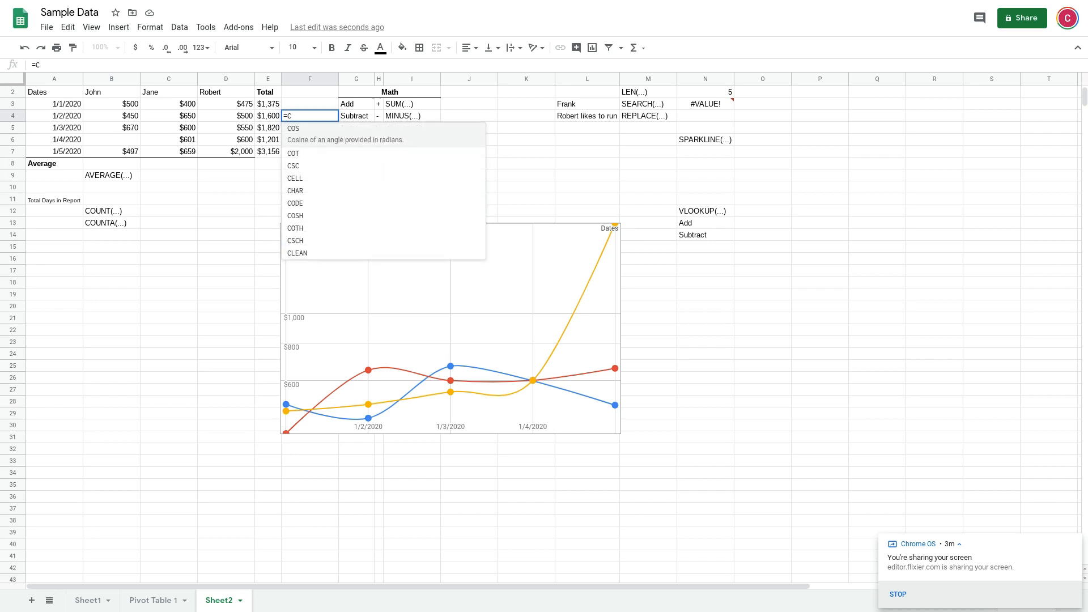
text(4-)
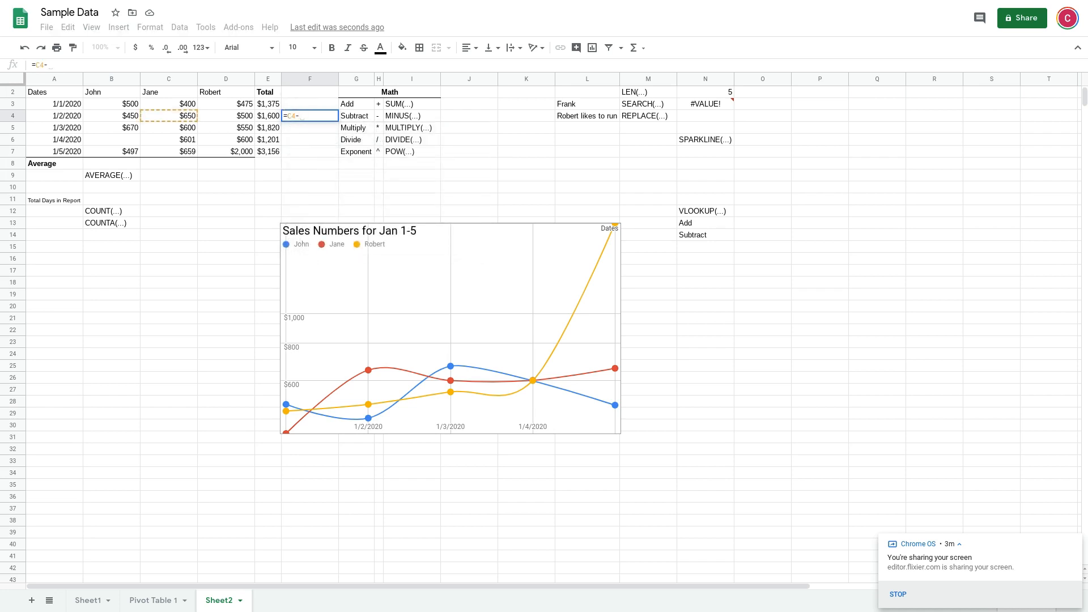
text(B4)
key(Return)
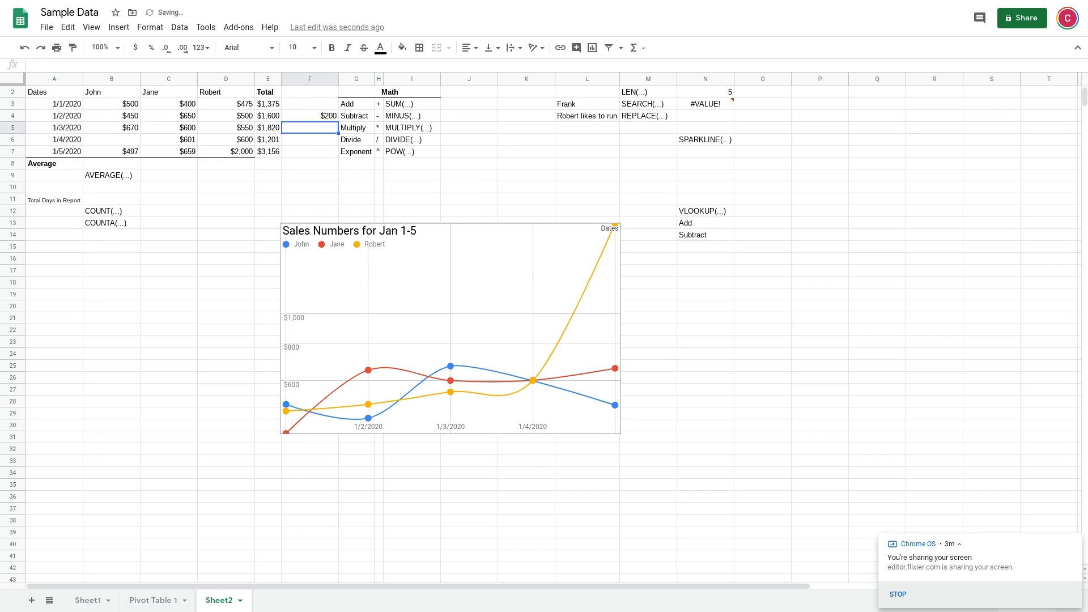
Replace the subtraction formula in F4 with =MINUS(C4,B4) and check the entered formula
click(304, 117)
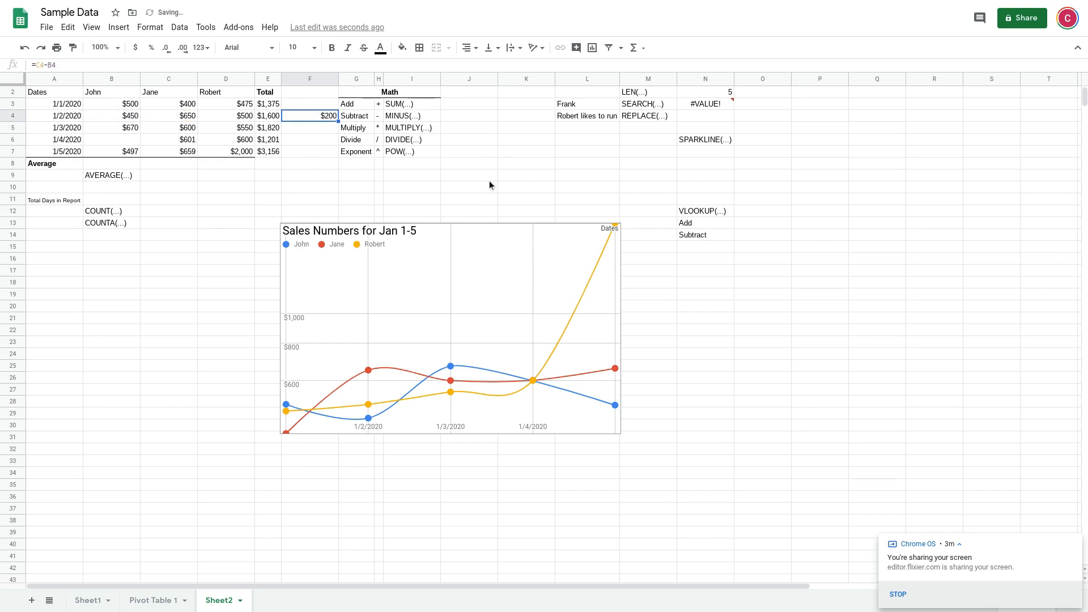
text(=MINU)
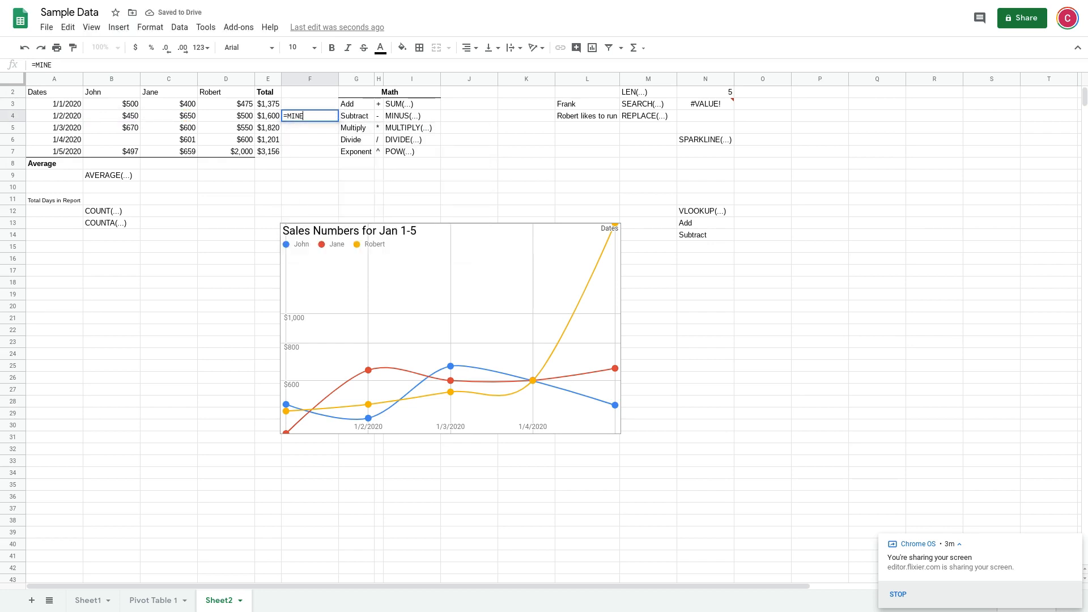
text(S()
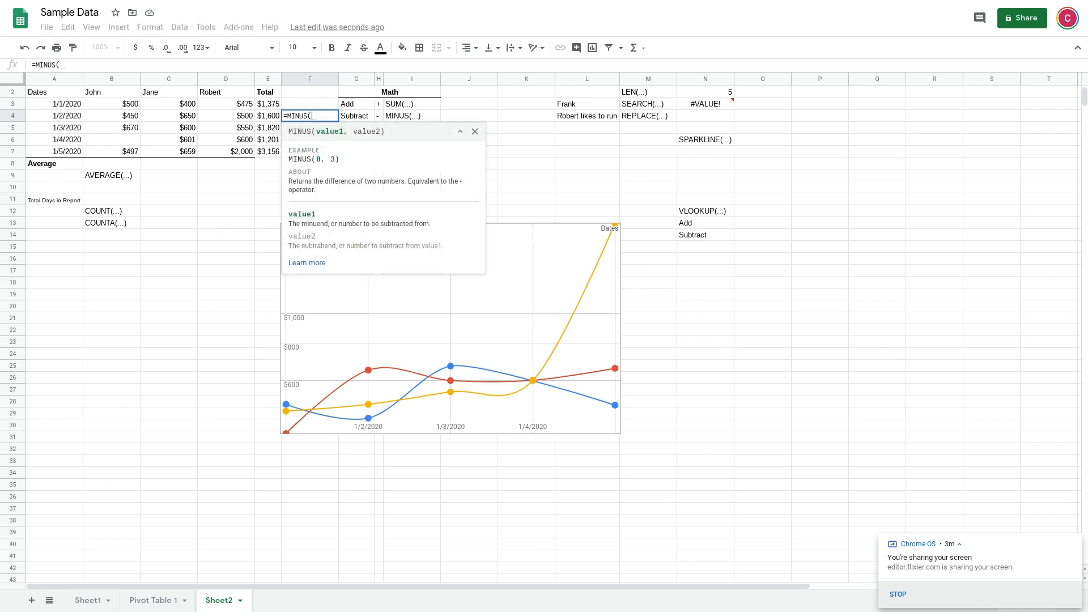
text(C4)
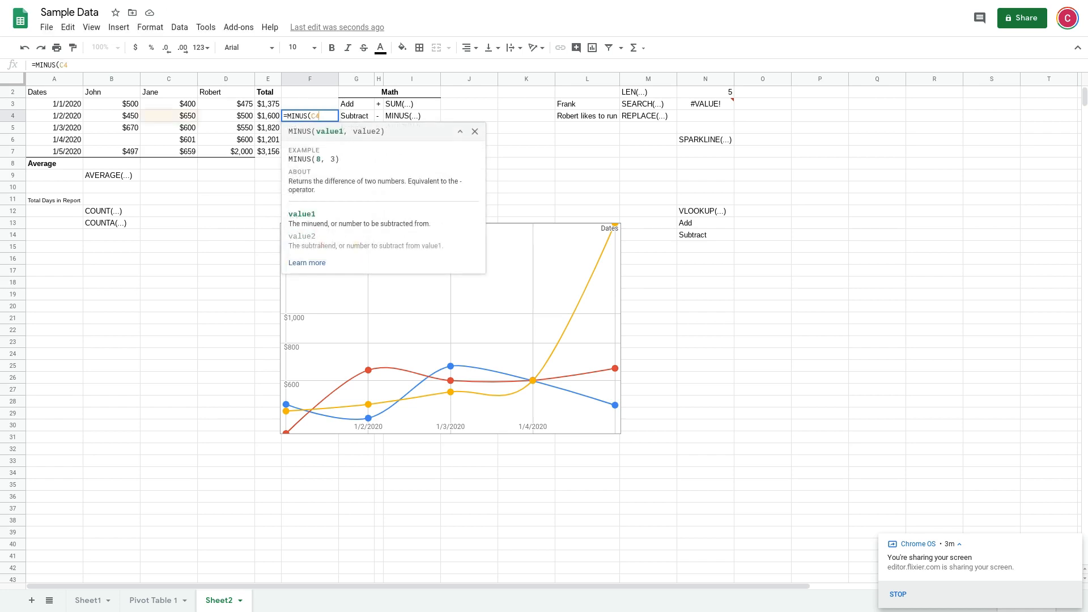
text(,)
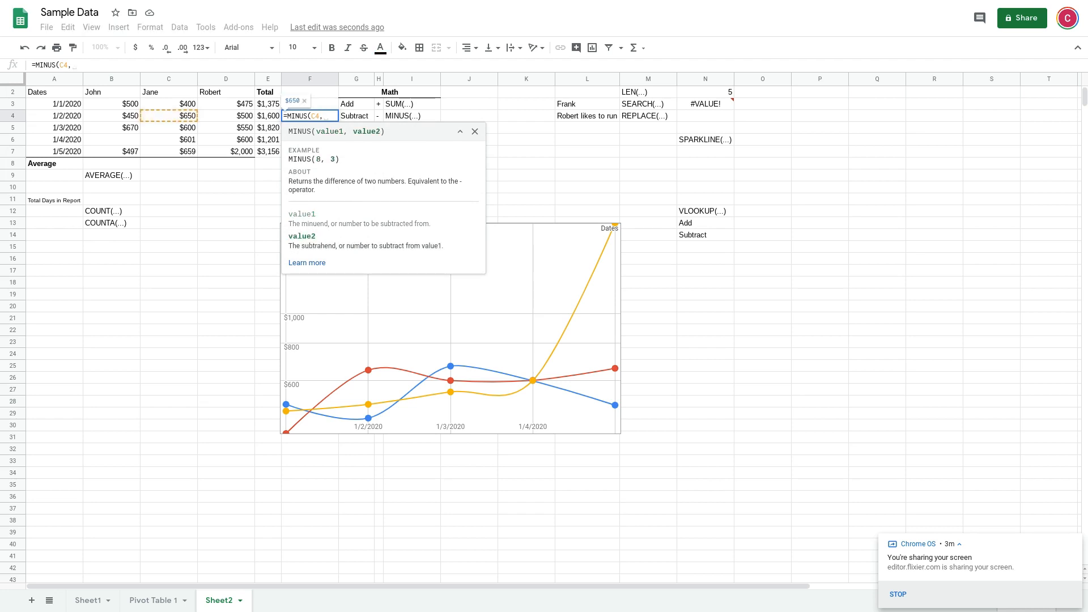
text(B4)
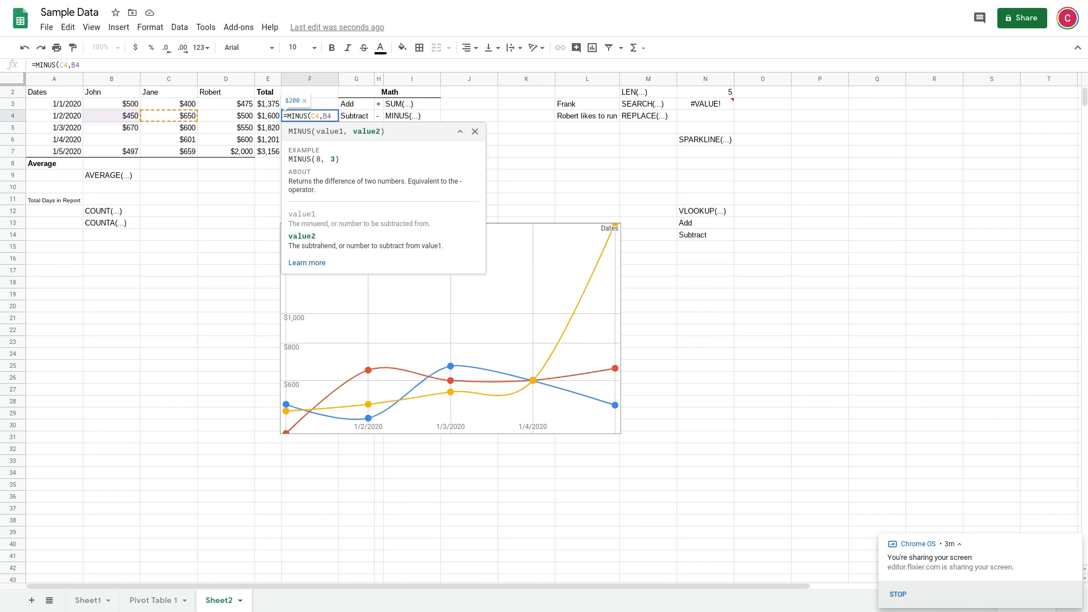
text())
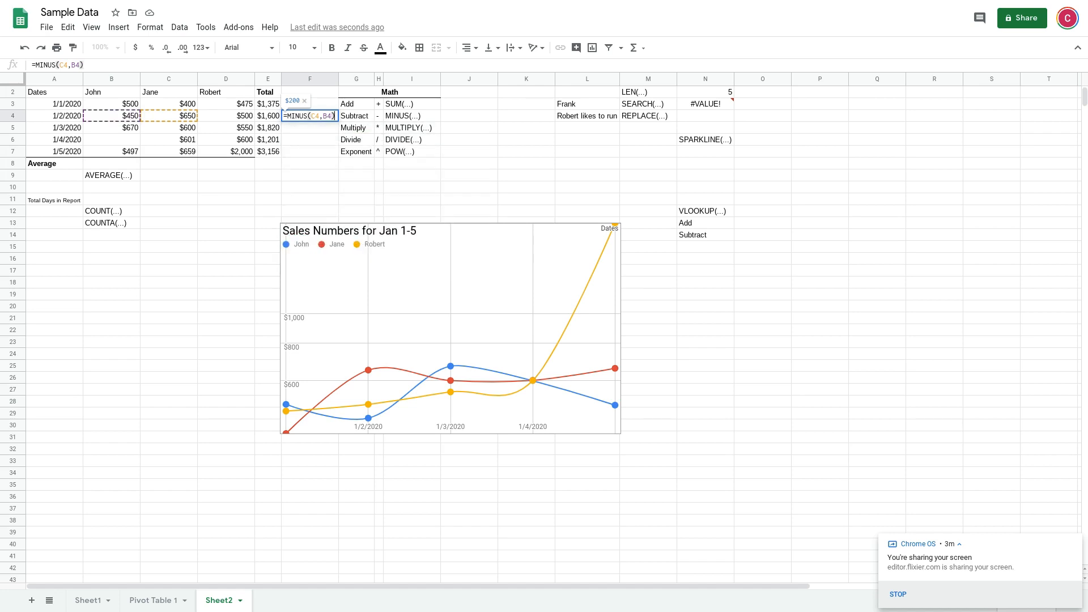
key(Return)
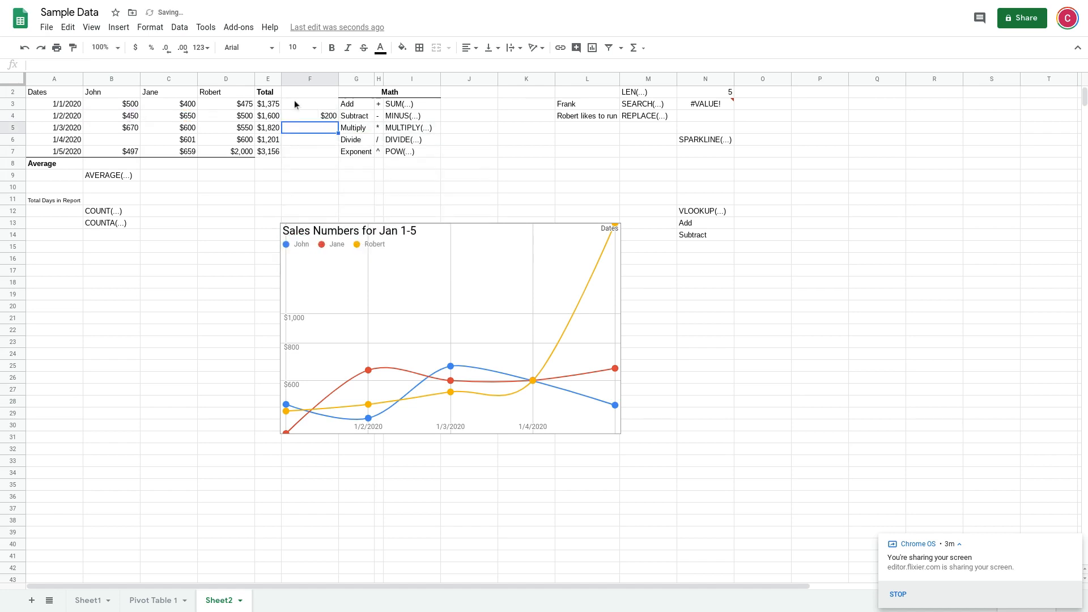
click(297, 114)
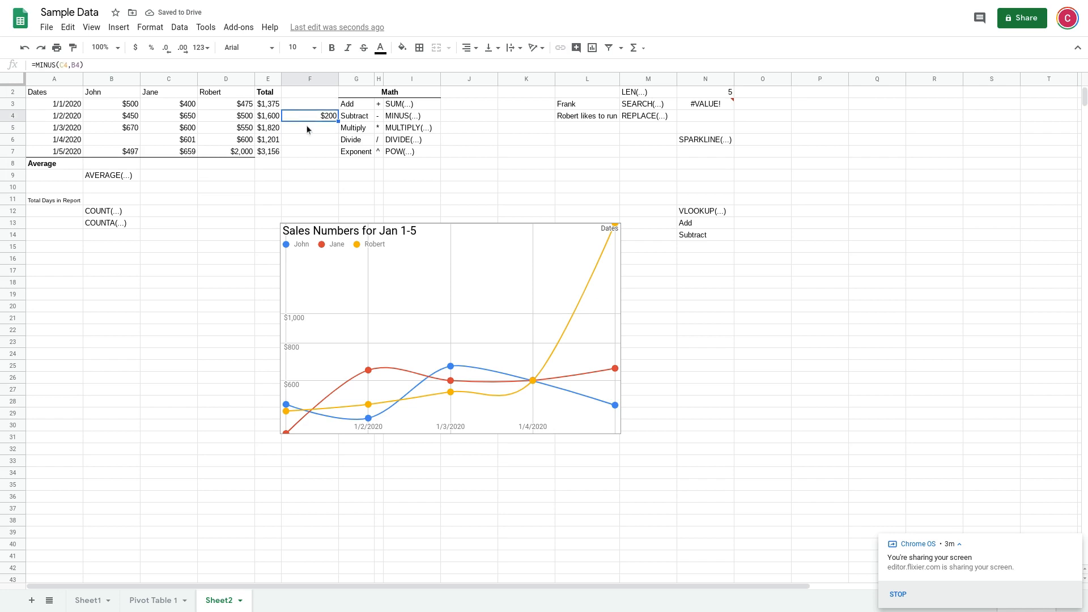
Enter the multiplication formula =B5*C5 in cell F5, beside the 1/3/2020 total
click(307, 130)
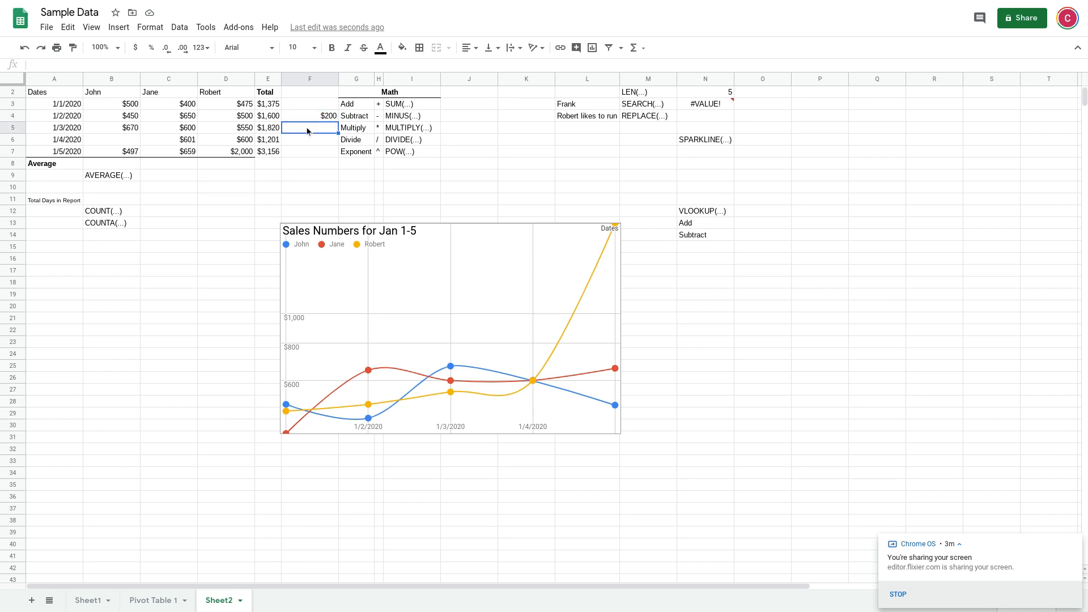
text(=)
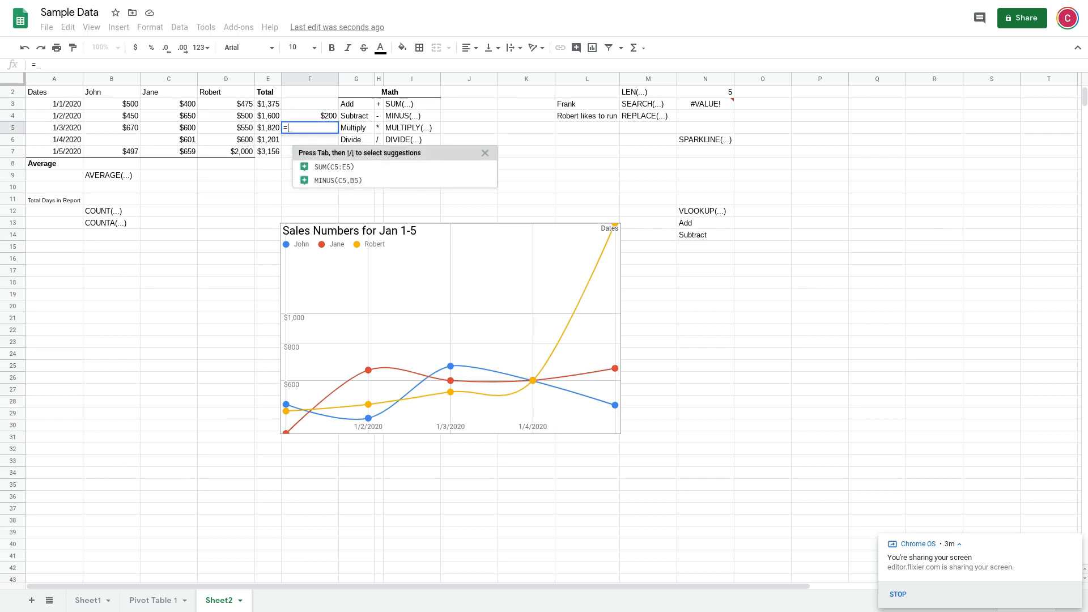
text(B5*)
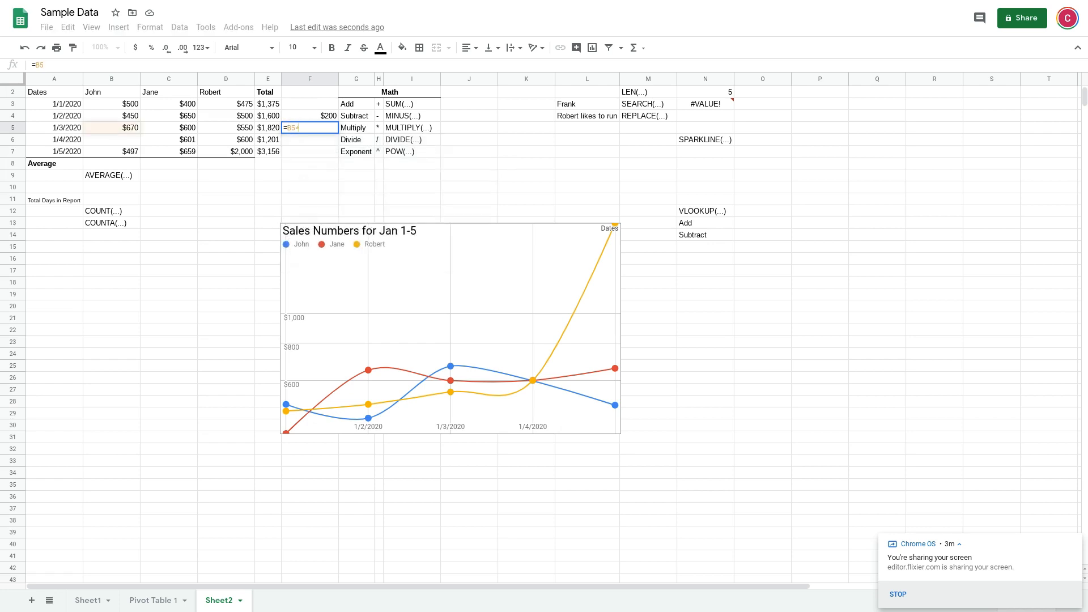
text(C5)
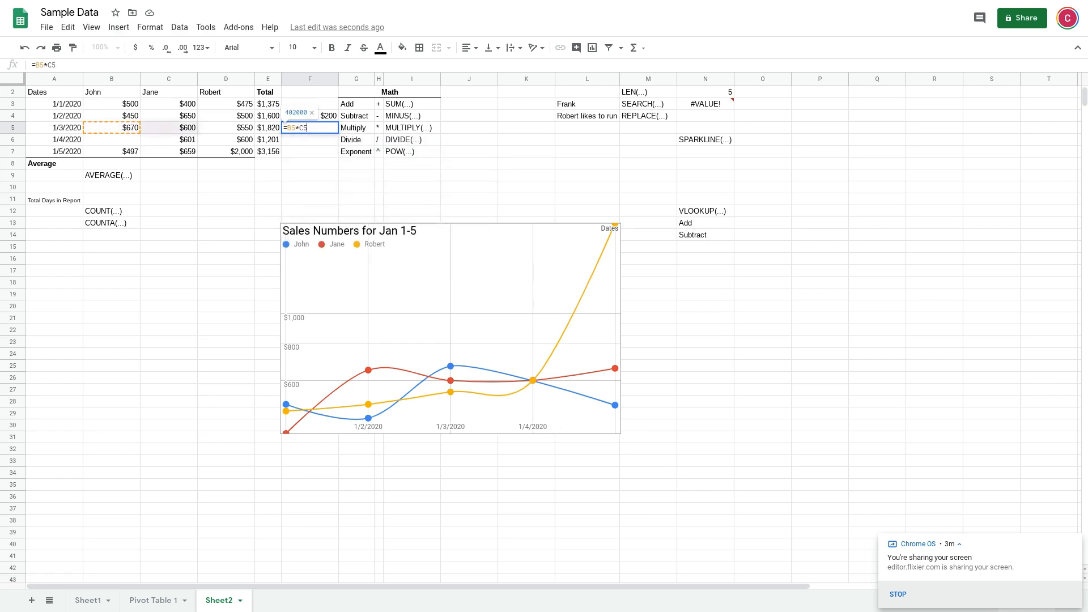
key(Return)
Replace the formula in F5 with the function version =MULTIPLY(B5,C5)
click(310, 127)
text(=)
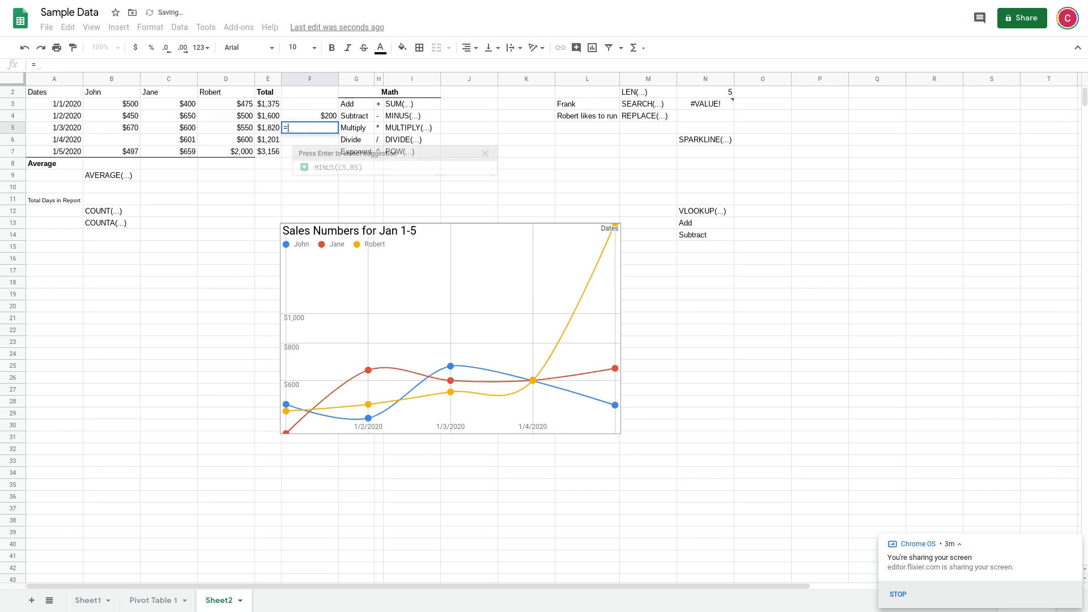
text(MULT)
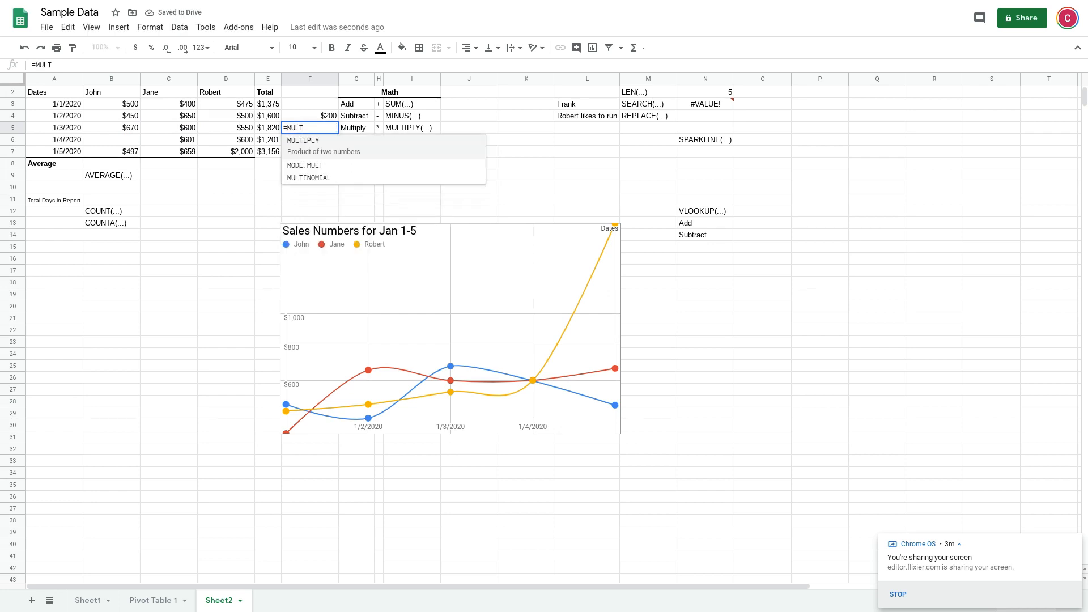
key(Tab)
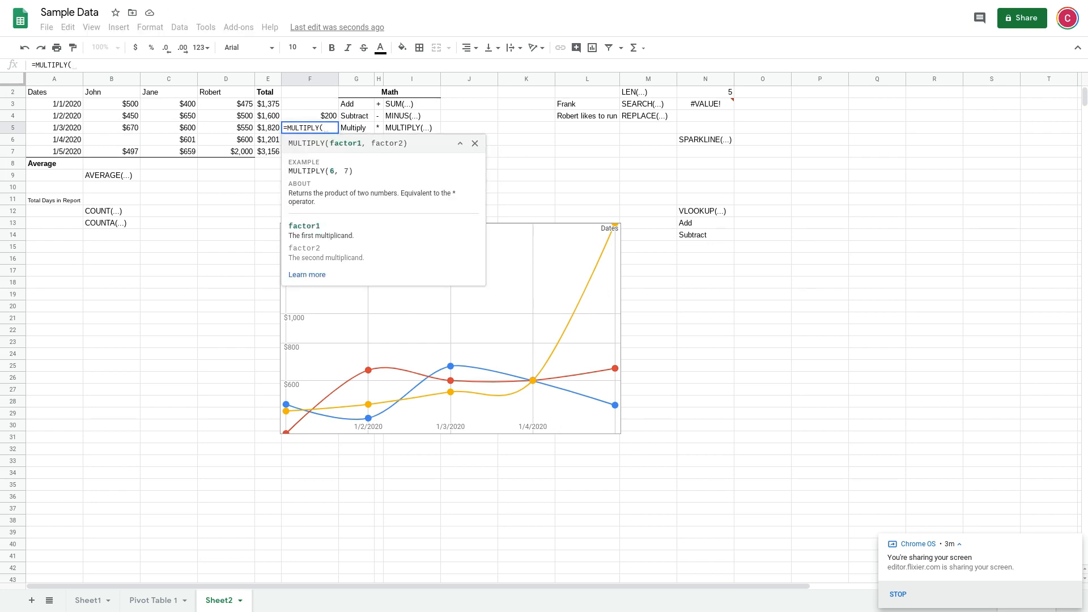
text(B5,)
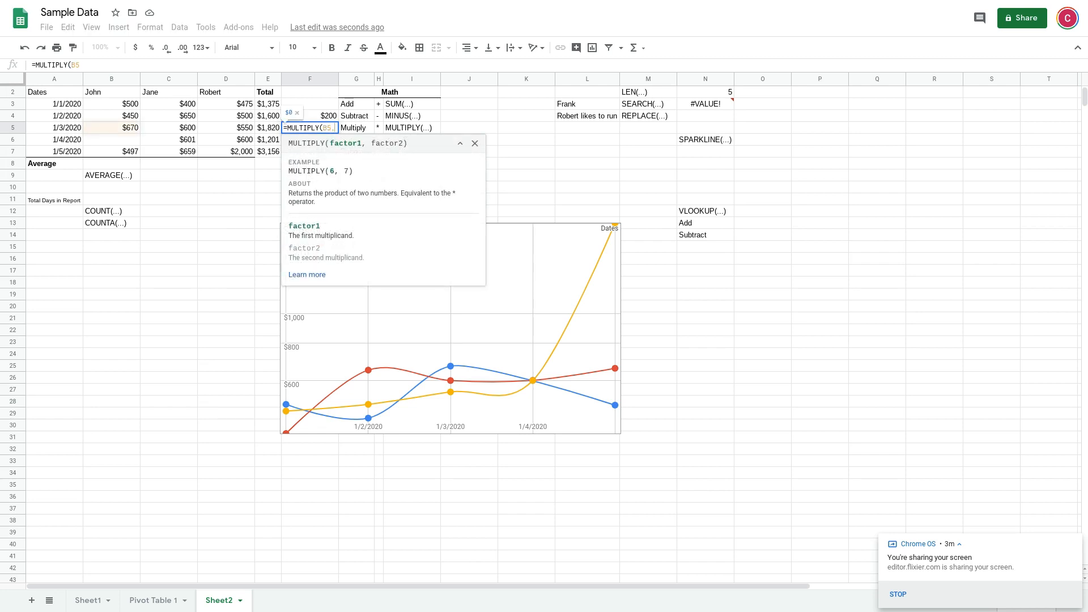
text(C5)
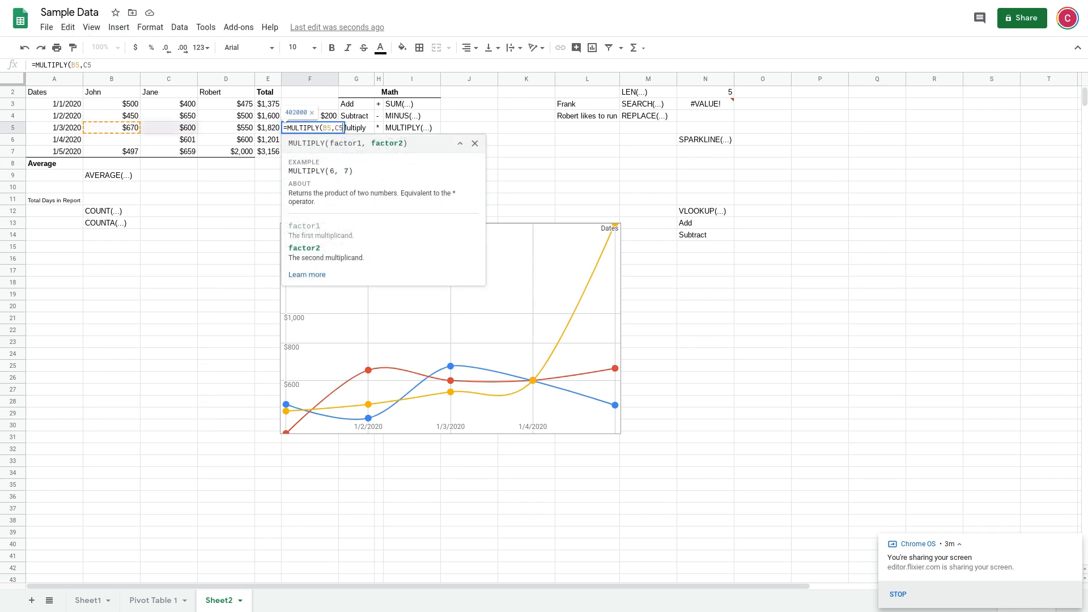
key(Return)
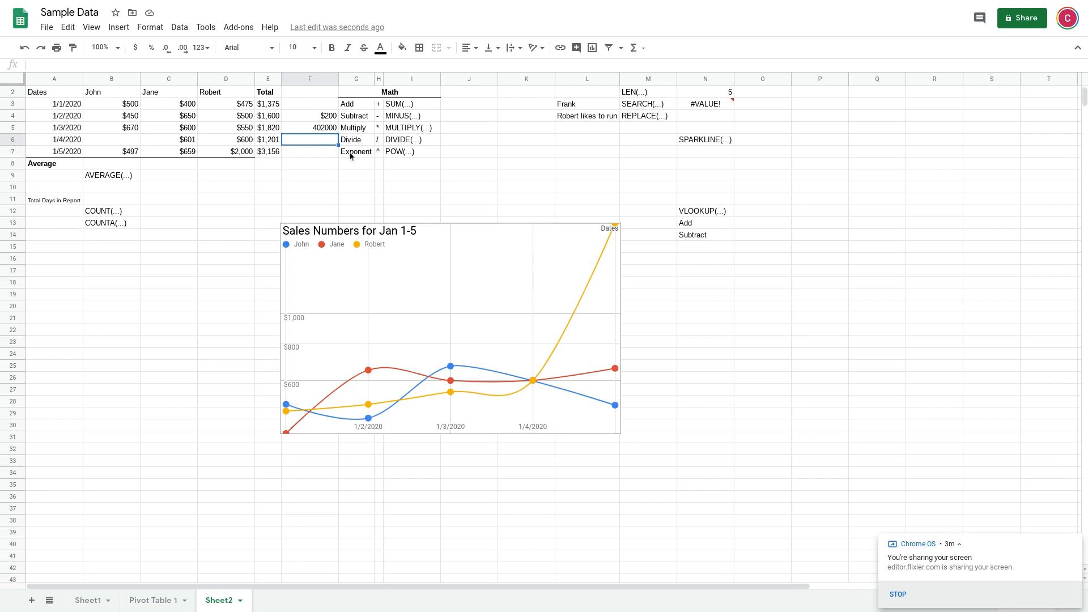
click(379, 139)
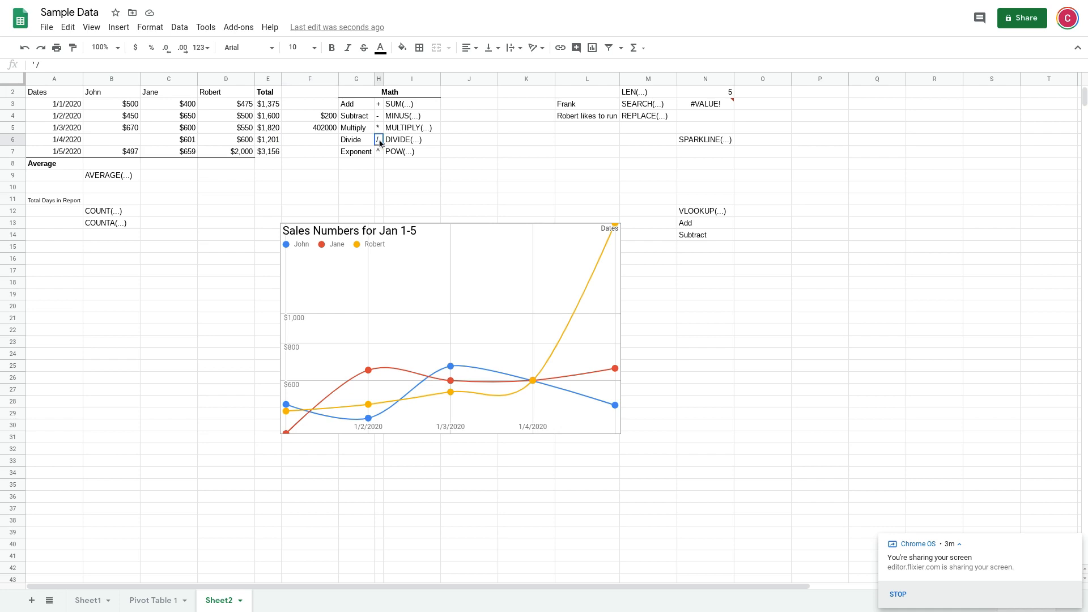
click(400, 153)
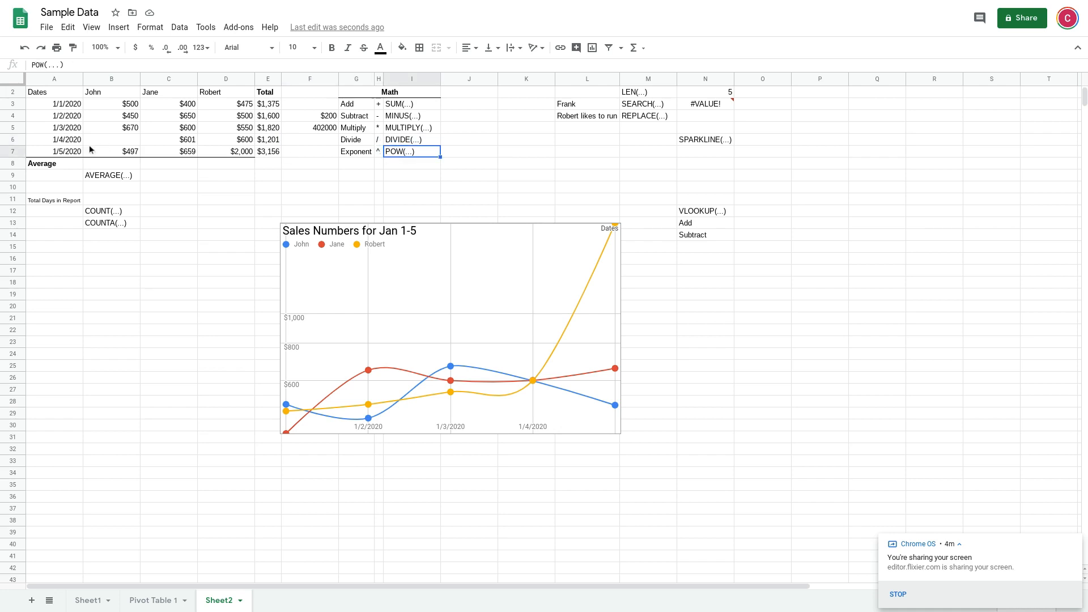
click(43, 166)
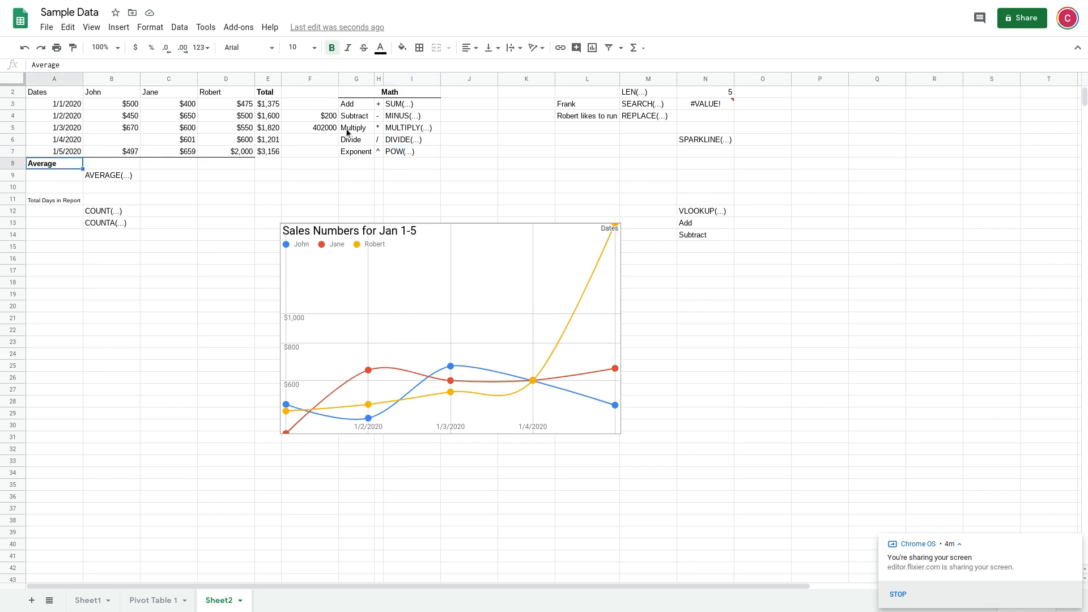
drag(358, 111, 405, 159)
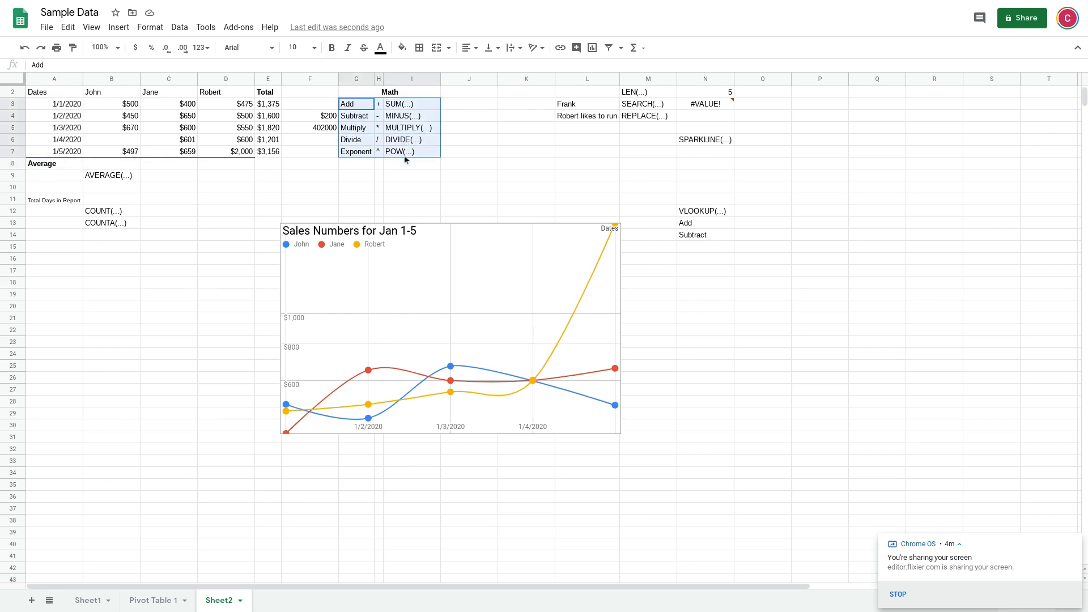
Enter the suggested formula =AVERAGE(B3:B7) in cell B8 of the Average row
click(116, 165)
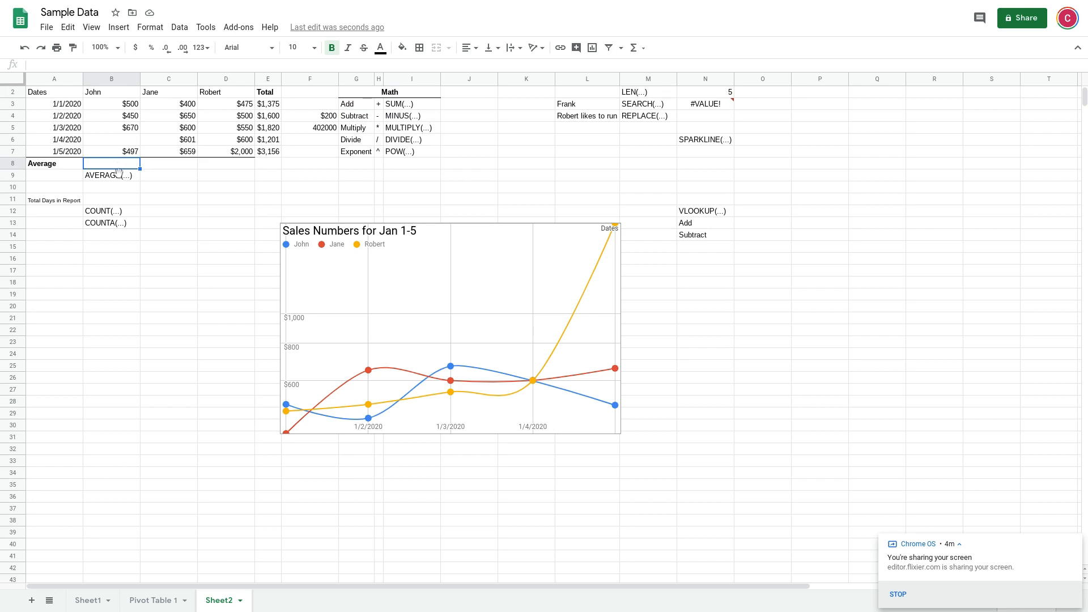
text(=)
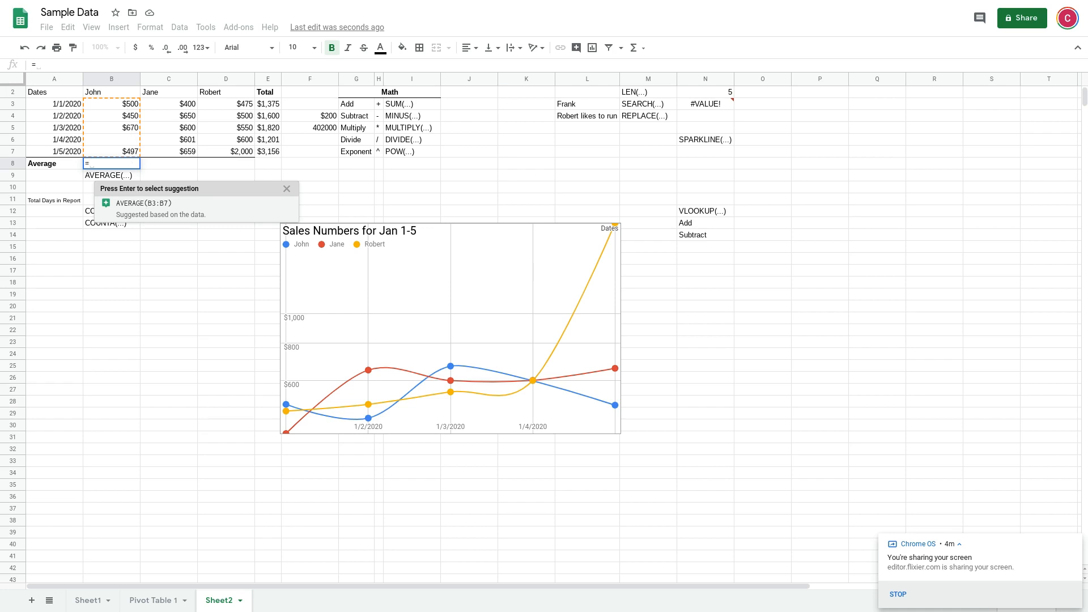
click(146, 212)
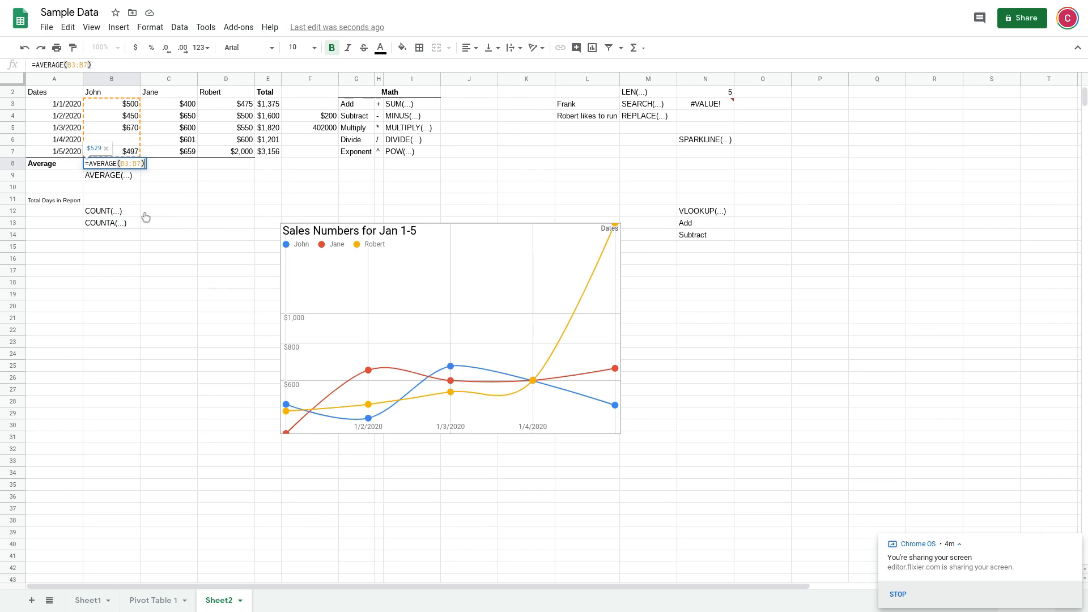
key(Return)
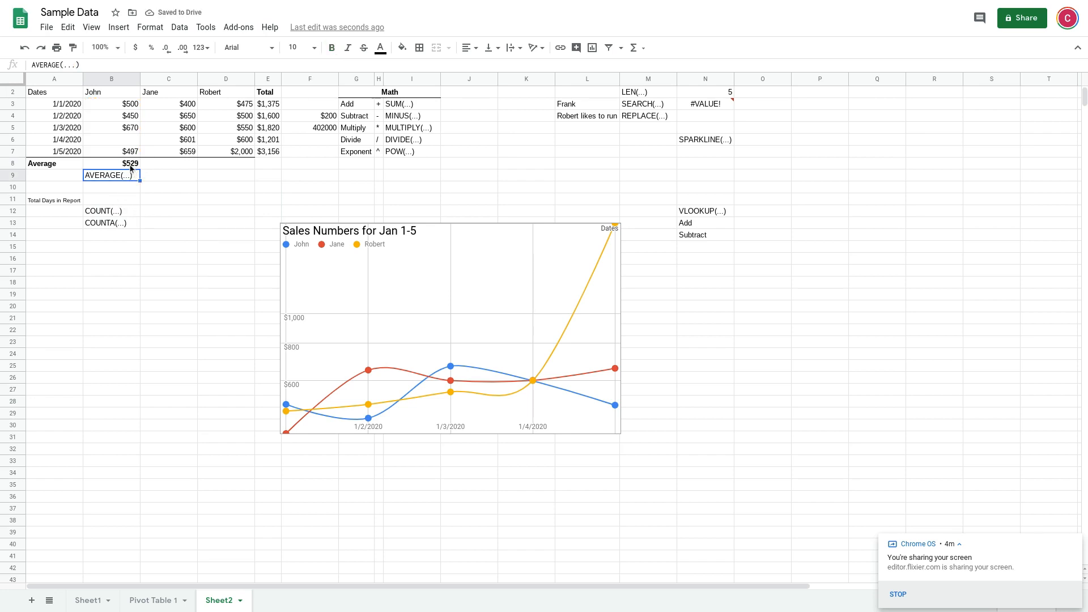
Test how a 0 in the empty 1/4/2020 sales cell B6 affects the average, clearing the cell after each try
click(108, 141)
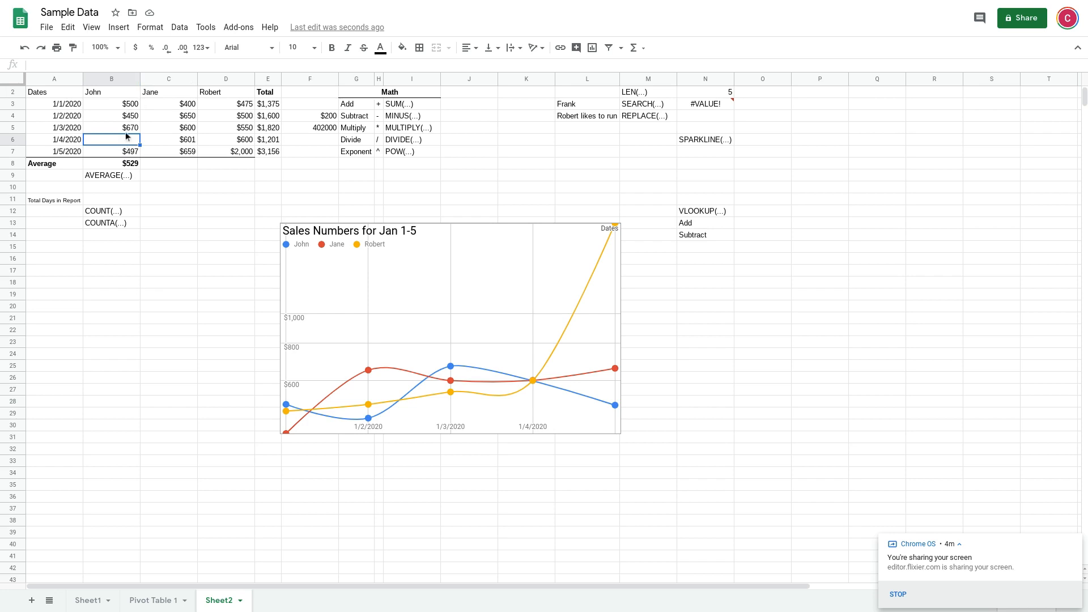
text(0)
key(Return)
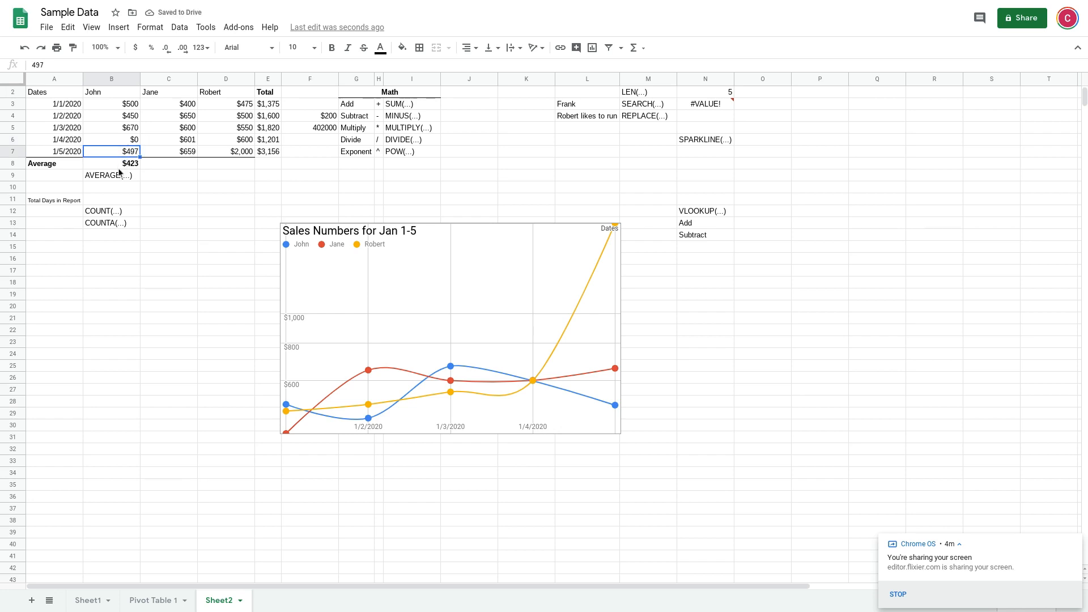
click(118, 137)
key(Delete)
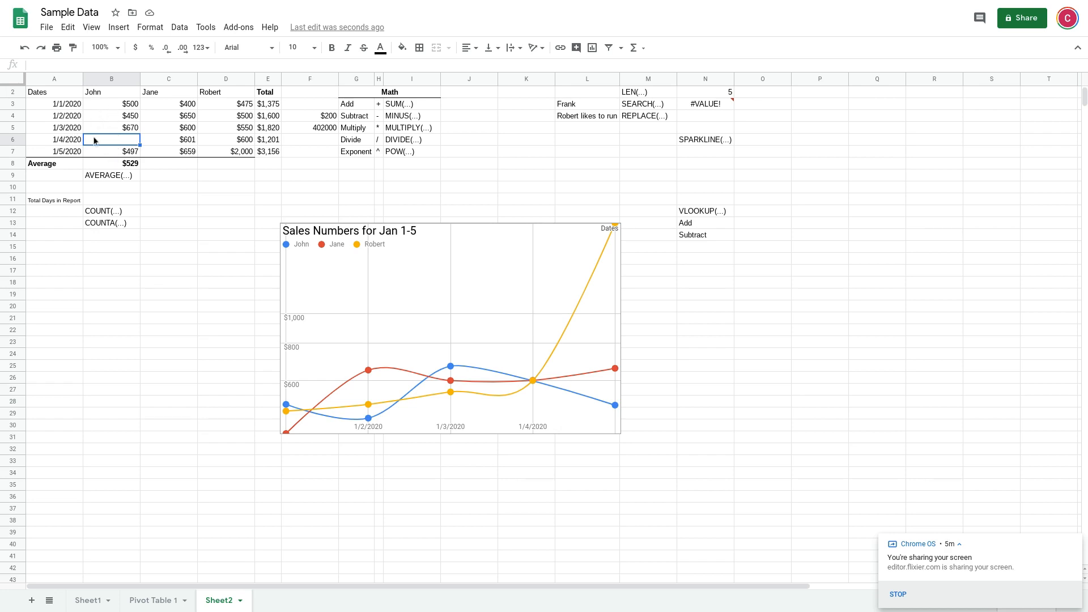
text(0)
key(Return)
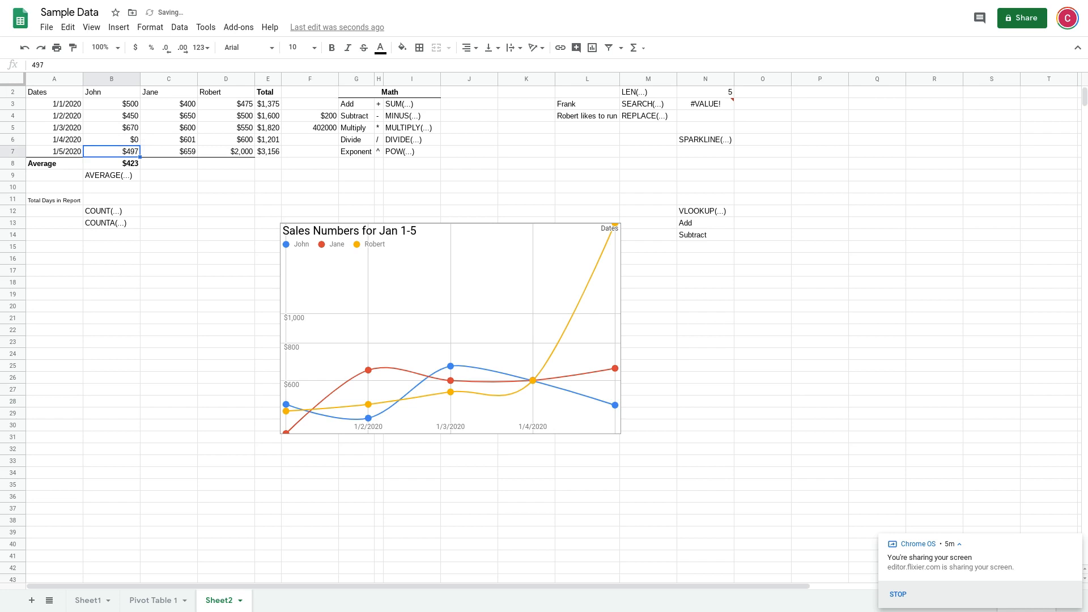
click(106, 138)
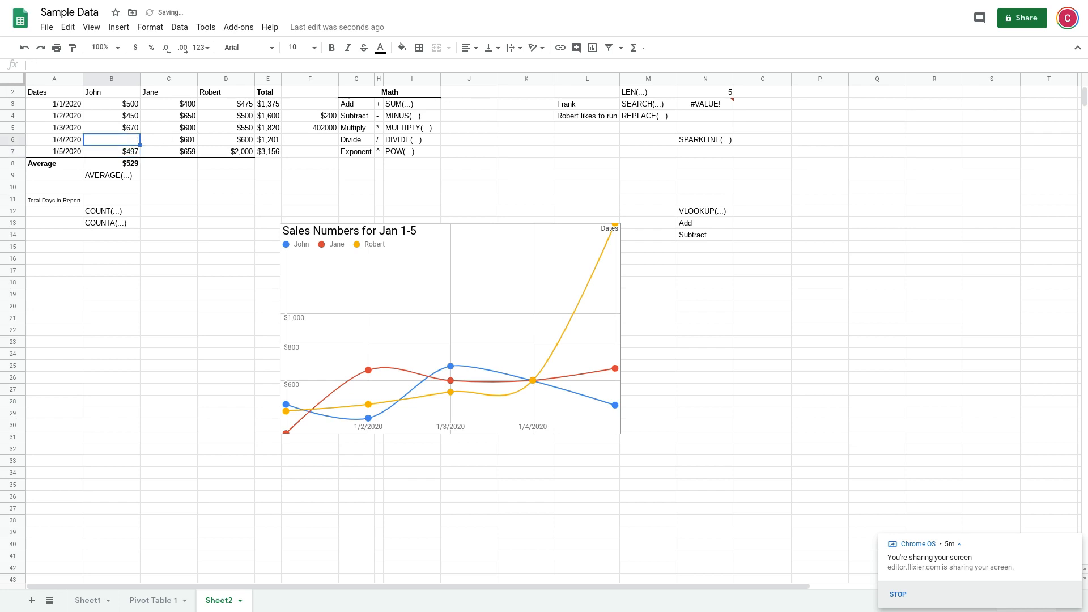
Fill the average formula from B8 across to D8 and check the copied formula in C8
click(128, 165)
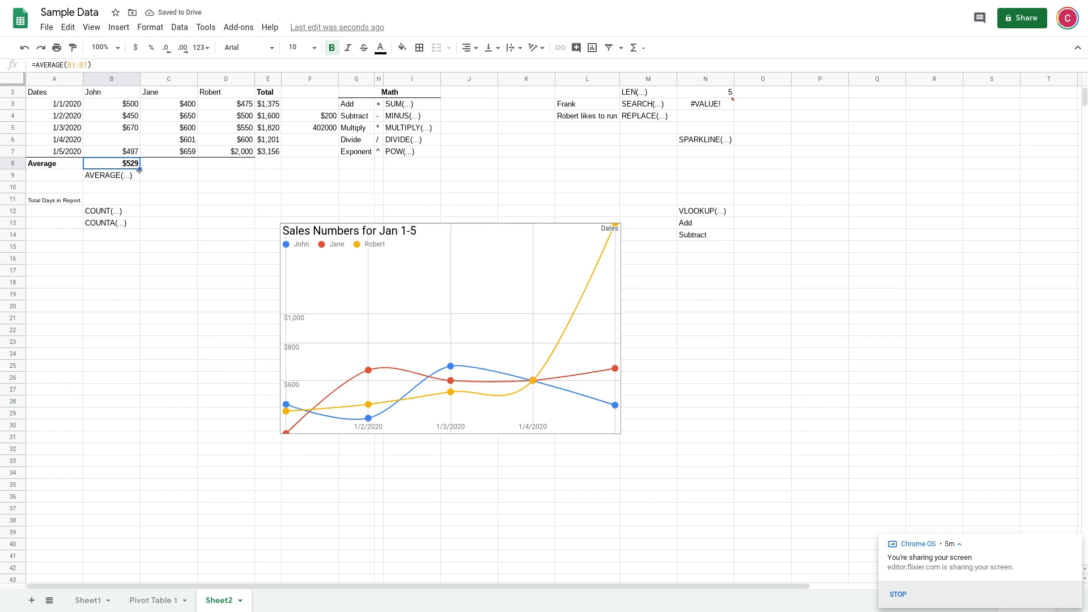
drag(140, 169, 219, 169)
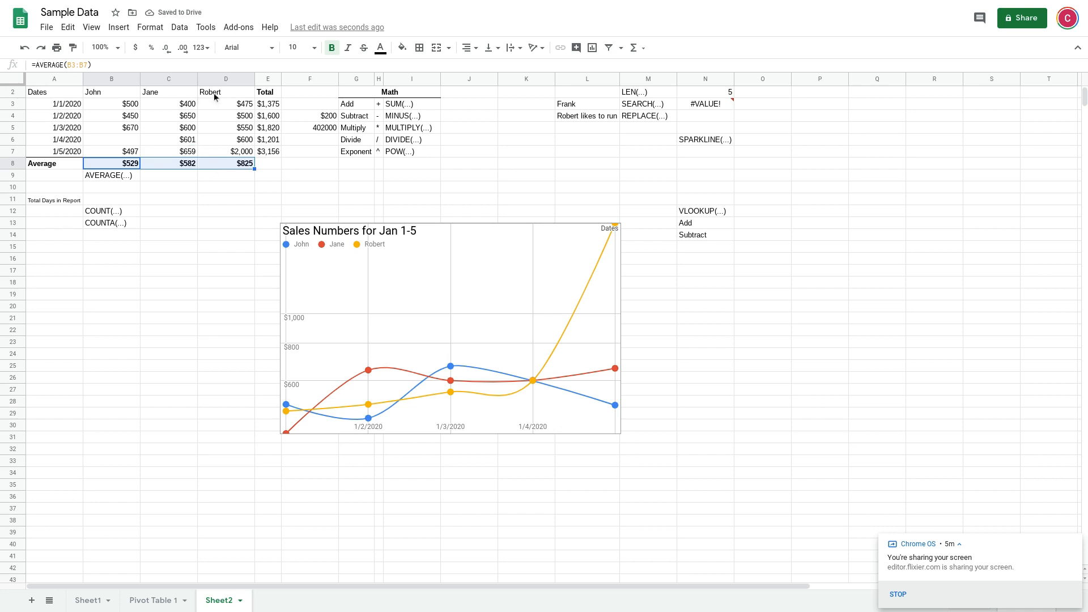
click(175, 162)
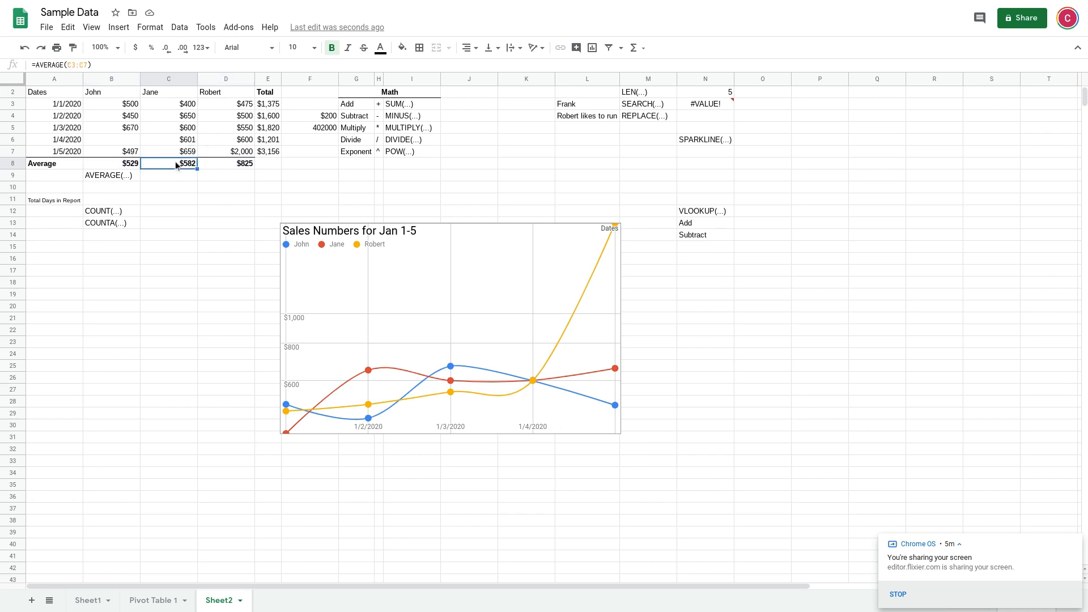
Check the copied average formula in D8 and the COUNT and COUNTA labels in B12 and B13
click(219, 166)
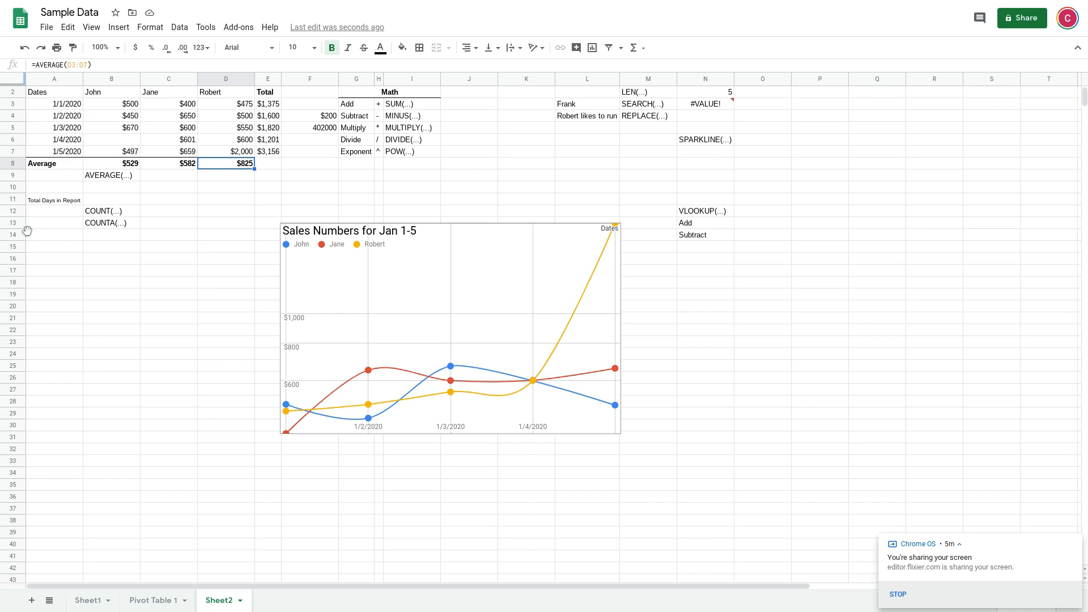
click(102, 213)
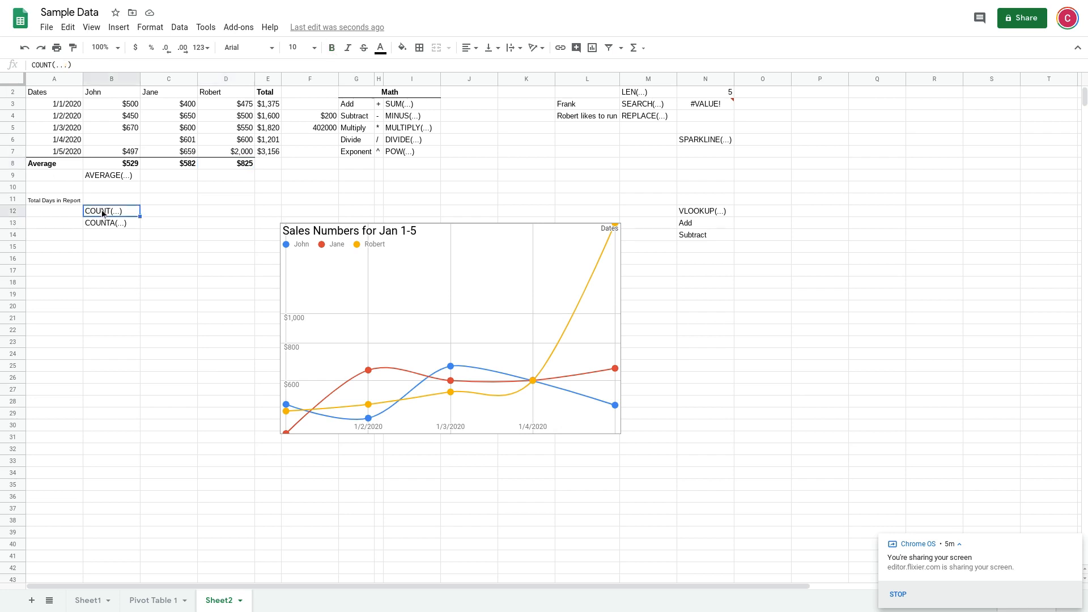
click(104, 228)
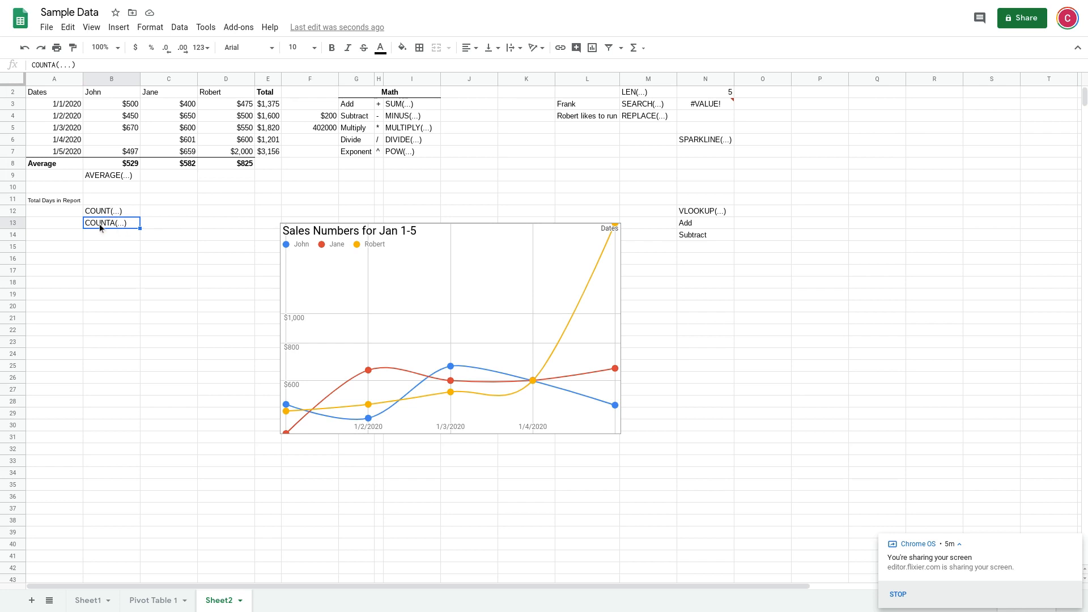
Enter =COUNT(A2:A7) in cell A12 under Total Days in Report, including the Dates header in the range
click(56, 210)
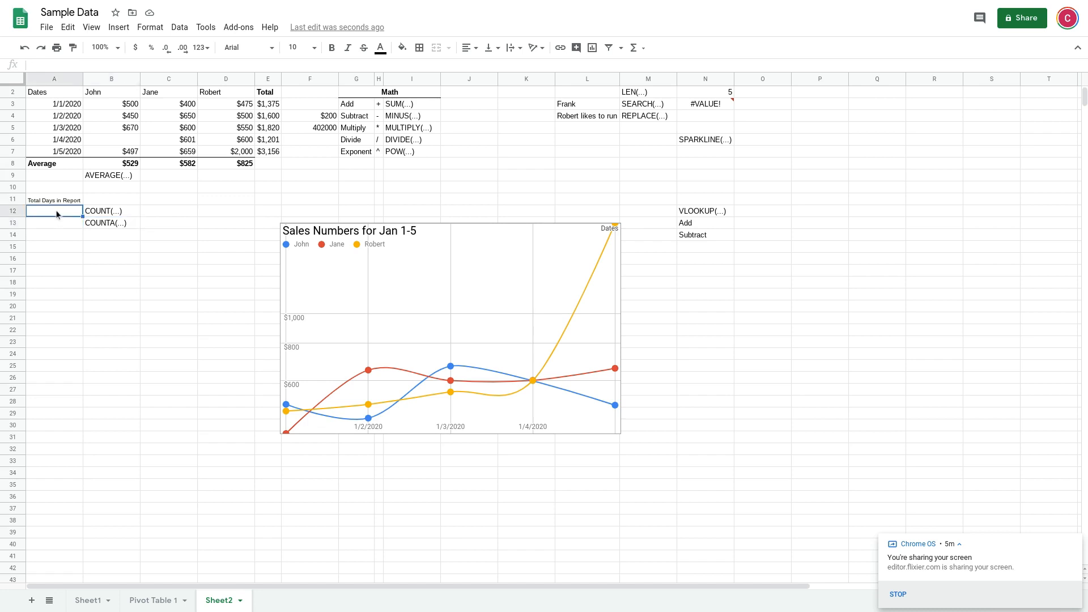
text(=)
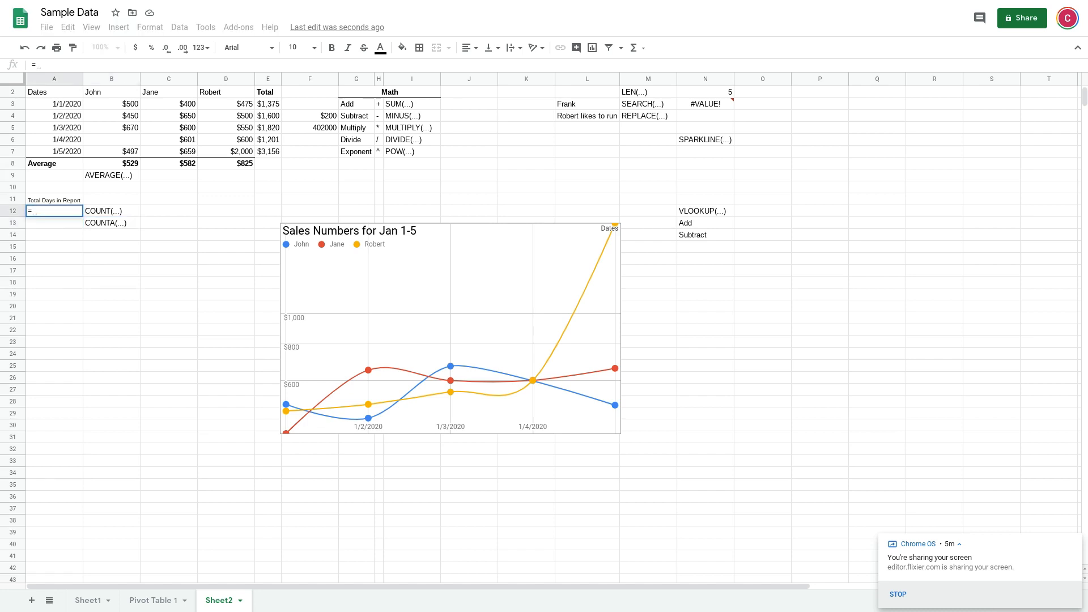
text(COUNT()
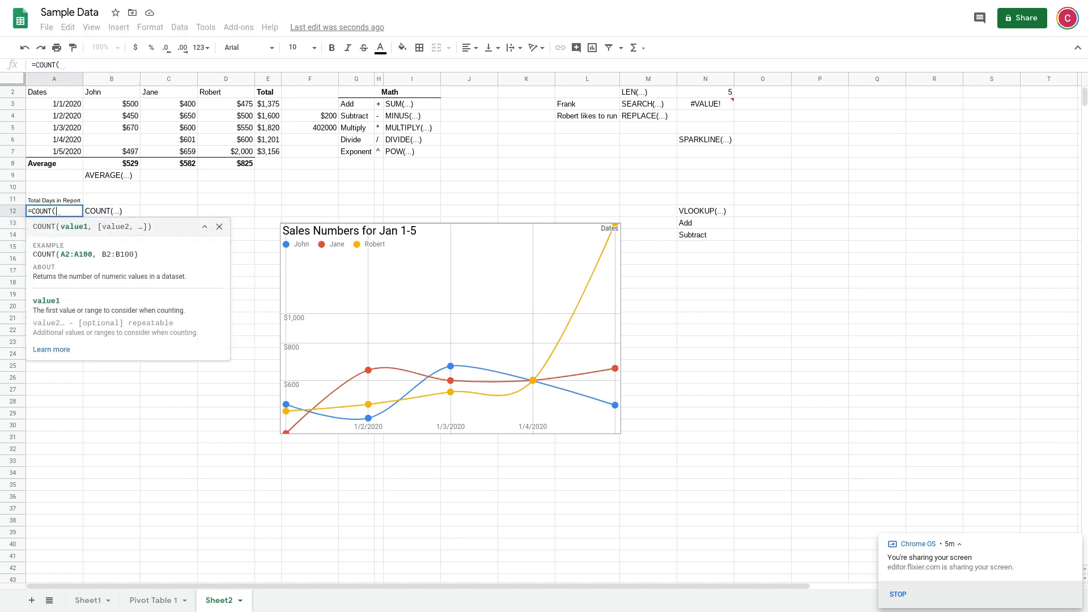
drag(55, 93, 61, 152)
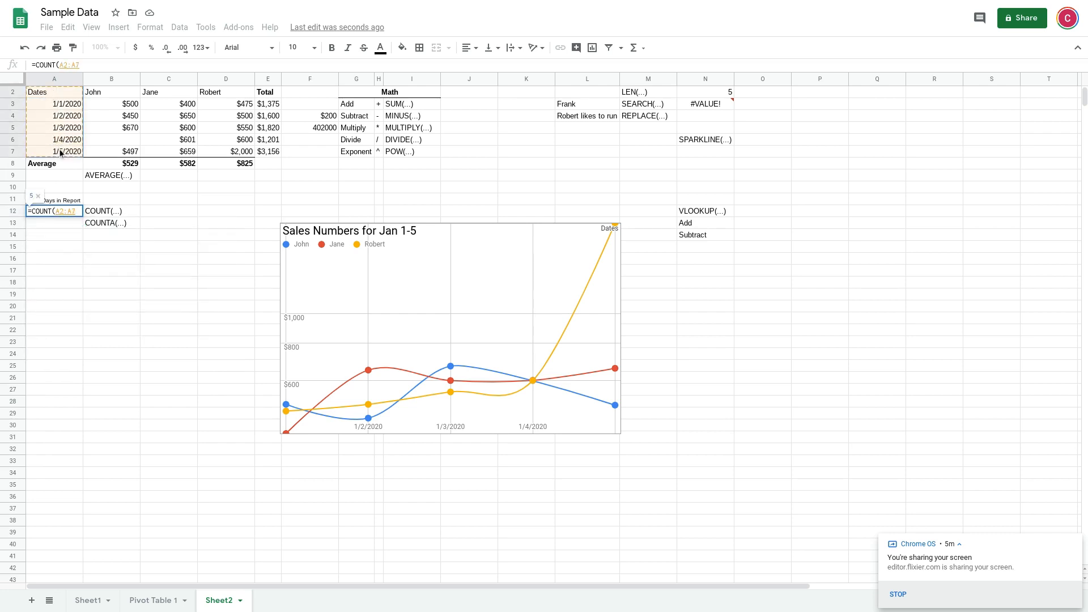
text())
key(Return)
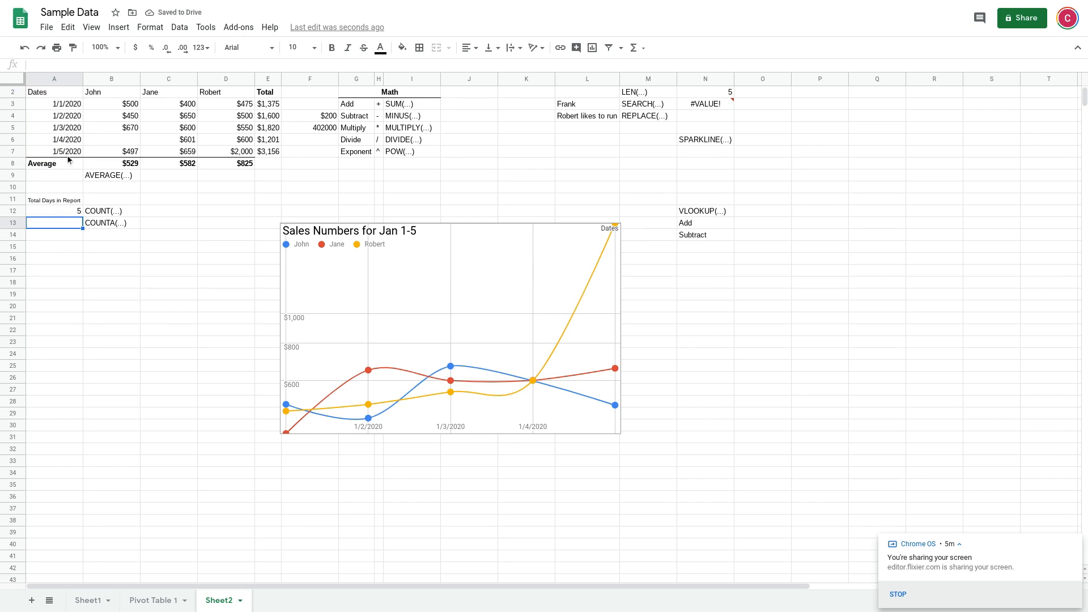
Enter =COUNTA(A2:A7) in cell A13, using the same Dates range as the COUNT formula
drag(42, 96, 52, 152)
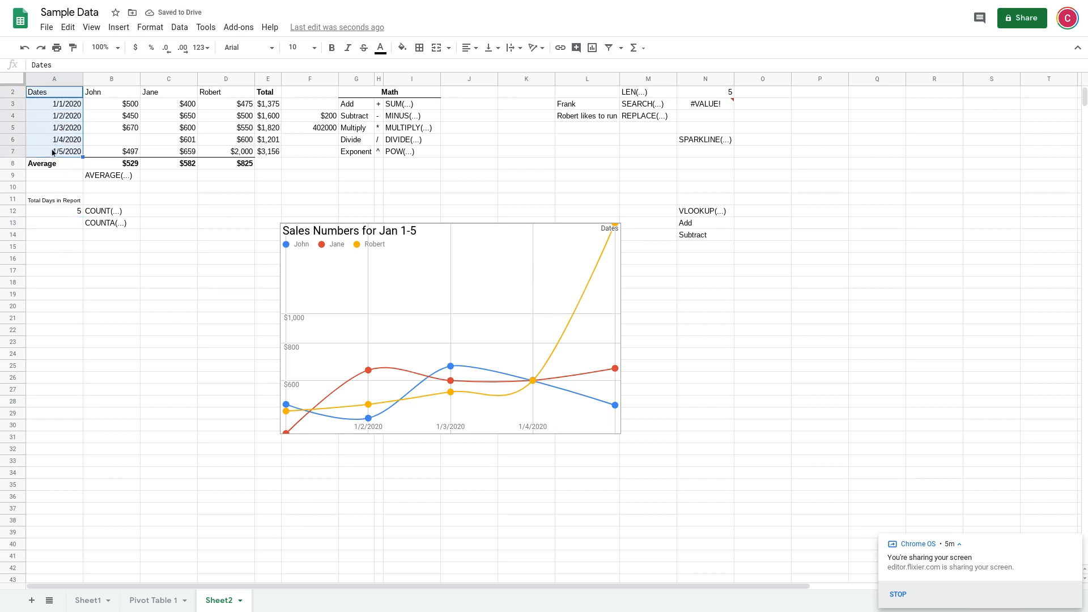
click(64, 106)
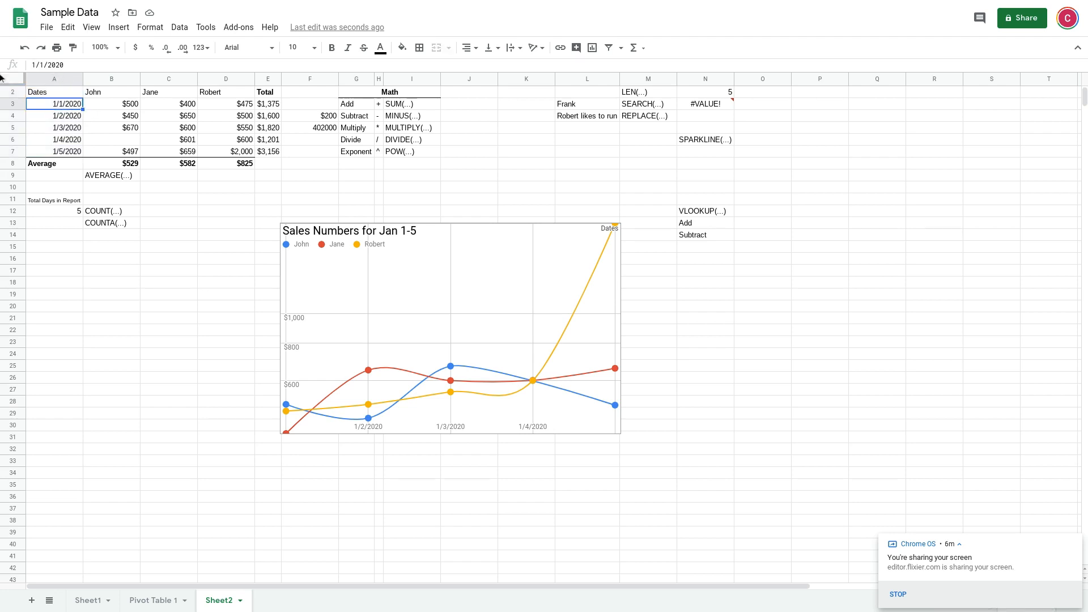
click(50, 97)
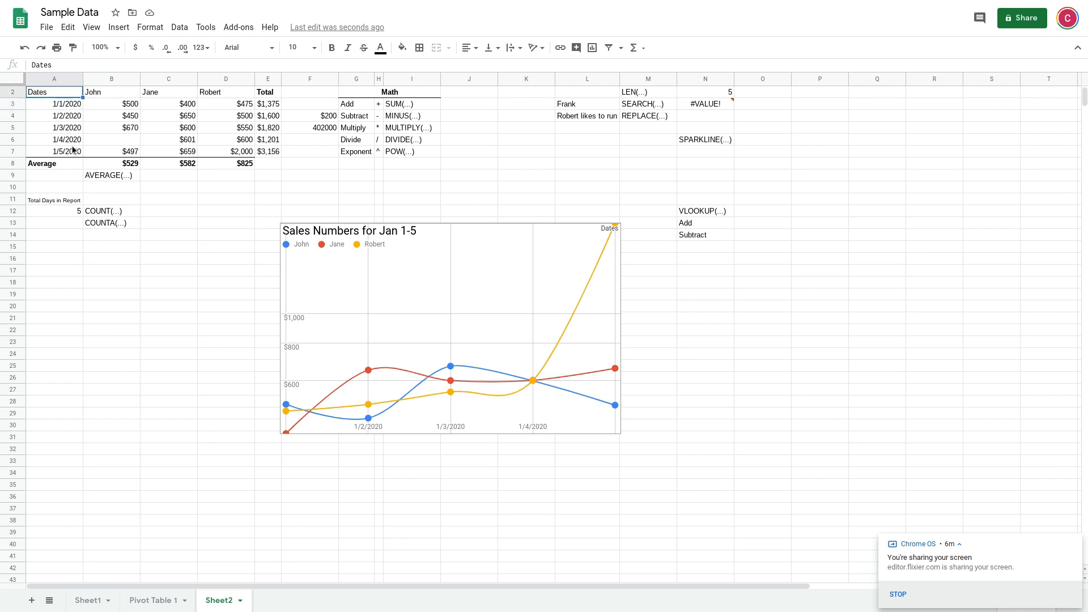
click(59, 227)
text(=COUNTA()
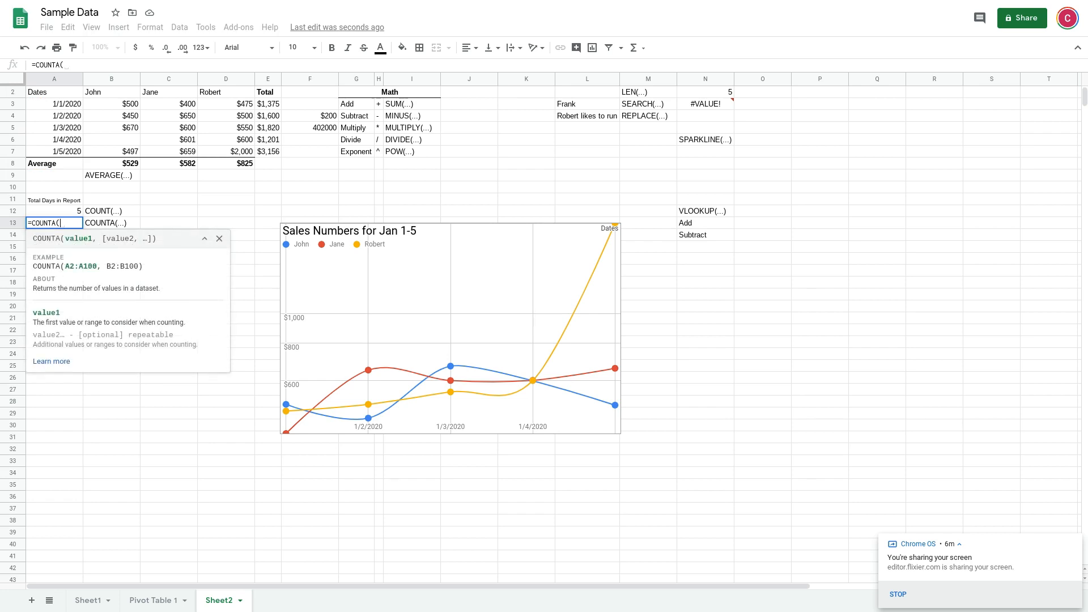
drag(44, 93, 55, 155)
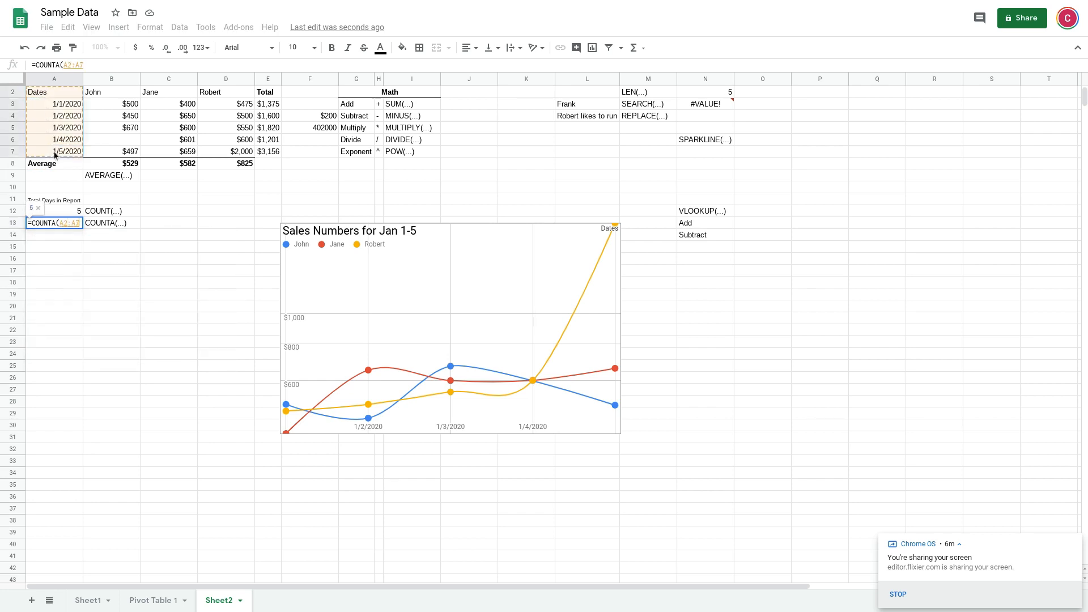
key(Return)
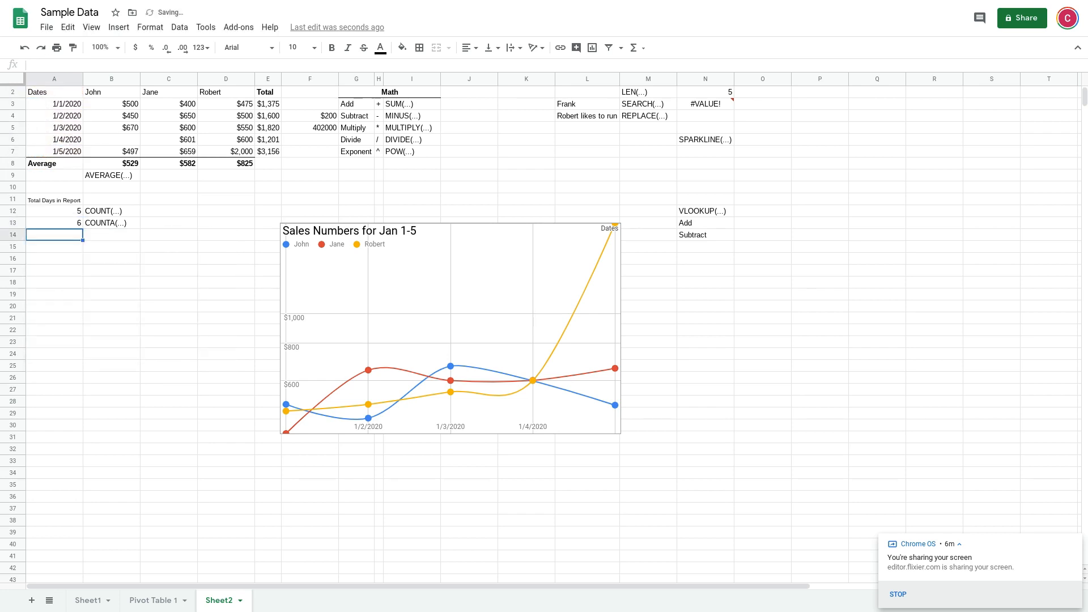
Compare the COUNTA formula in A13 with the COUNT formula in A12 and review the date and header cells they cover
click(50, 225)
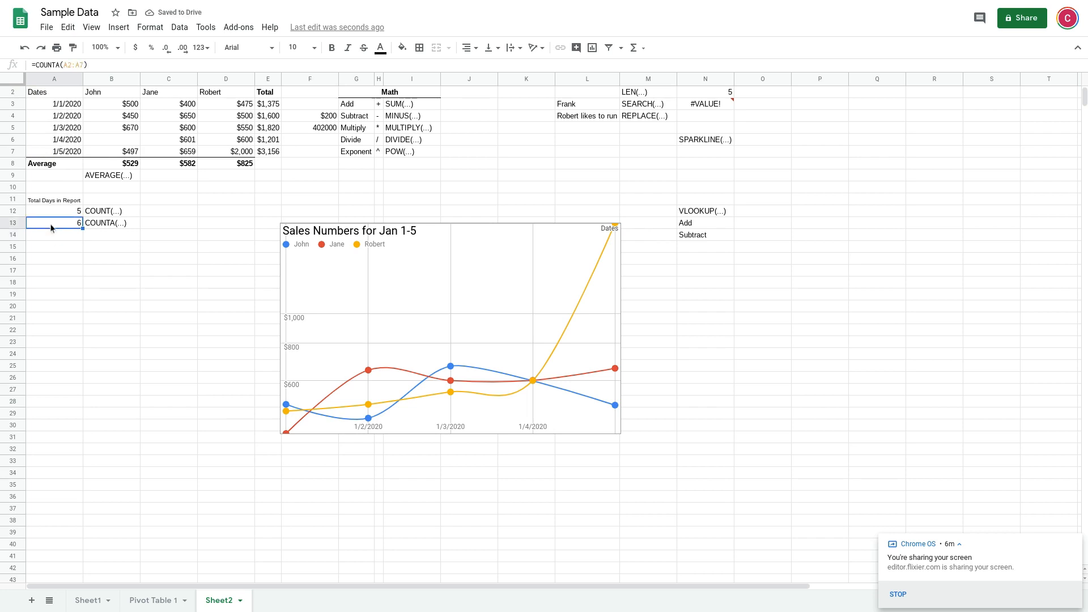
click(56, 210)
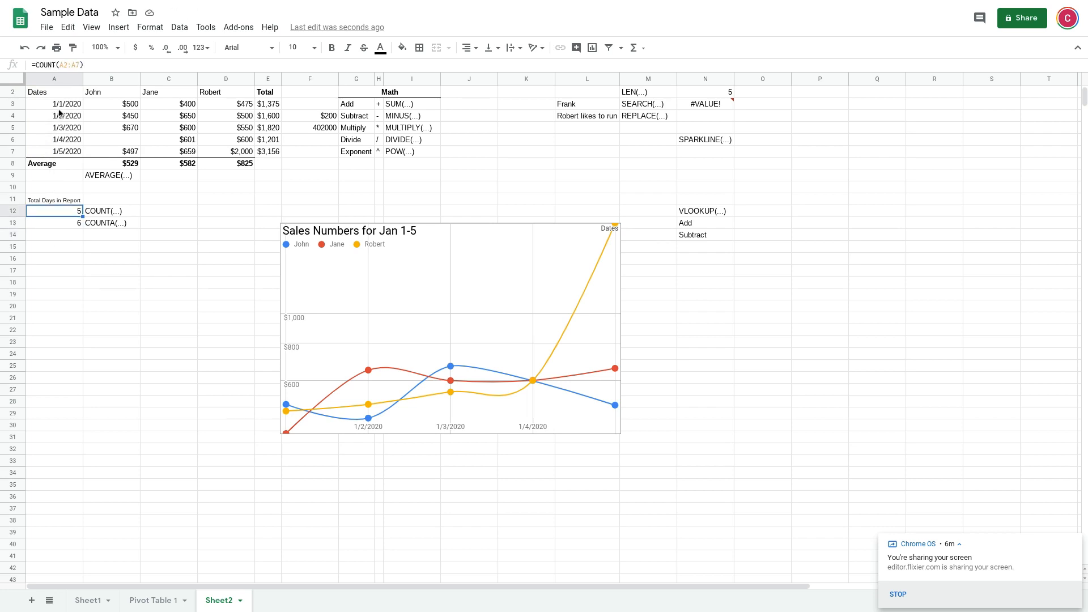
click(105, 214)
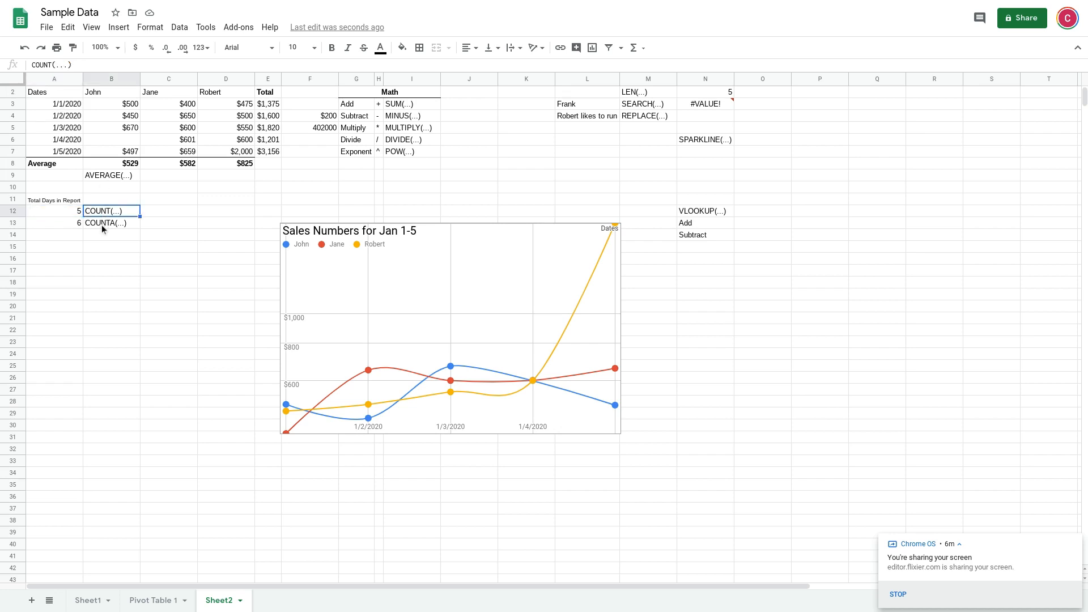
click(102, 227)
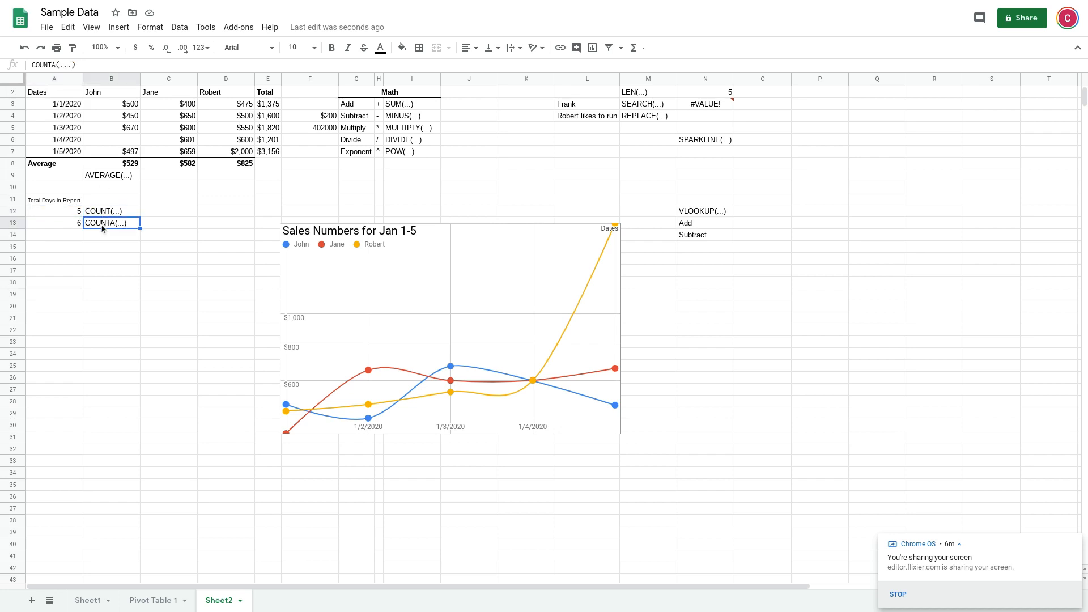
click(65, 145)
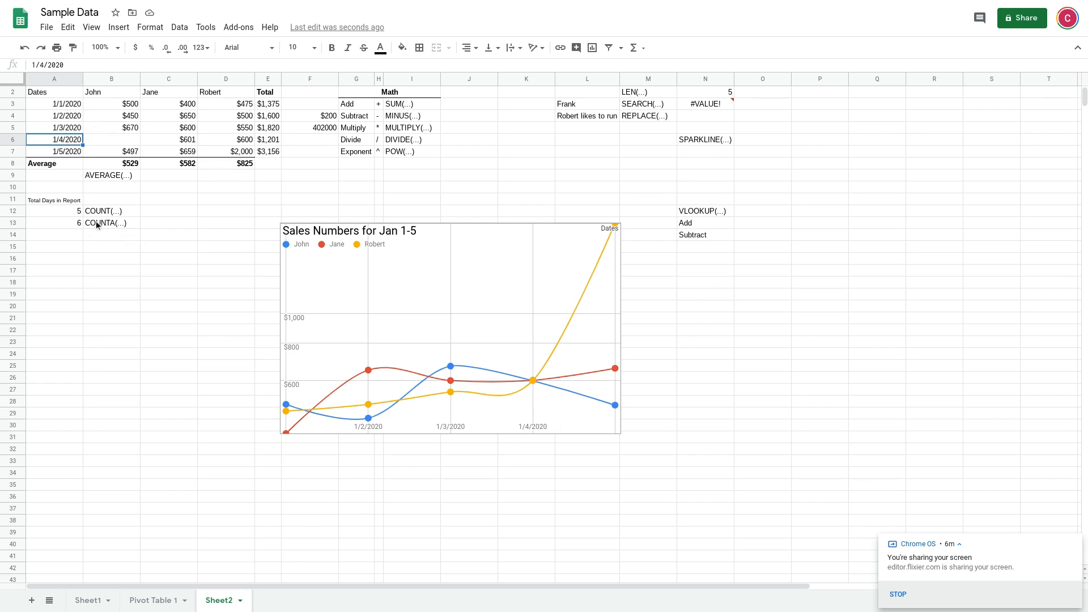
click(47, 94)
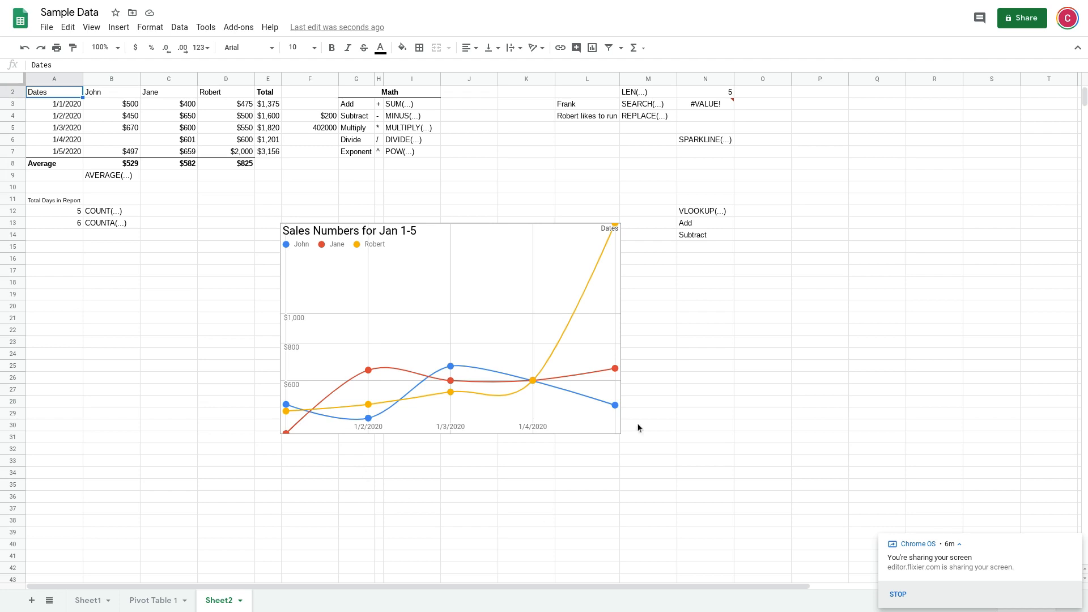
Examine the Add and Subtract lookup labels in N13 and N14 and the matching SUM(...) entry in the Math table
click(740, 213)
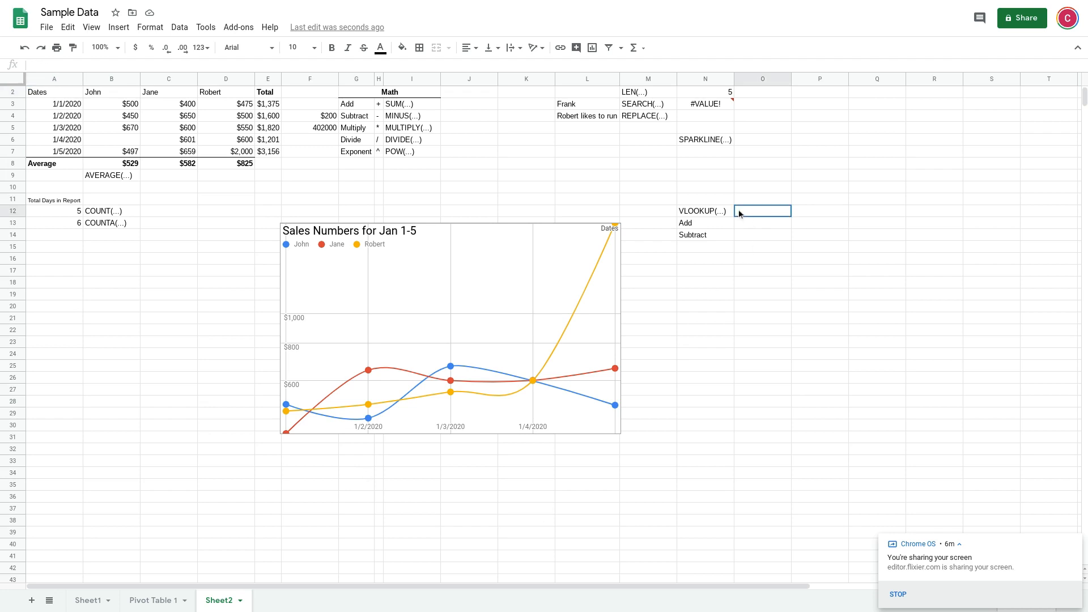
click(707, 228)
click(702, 236)
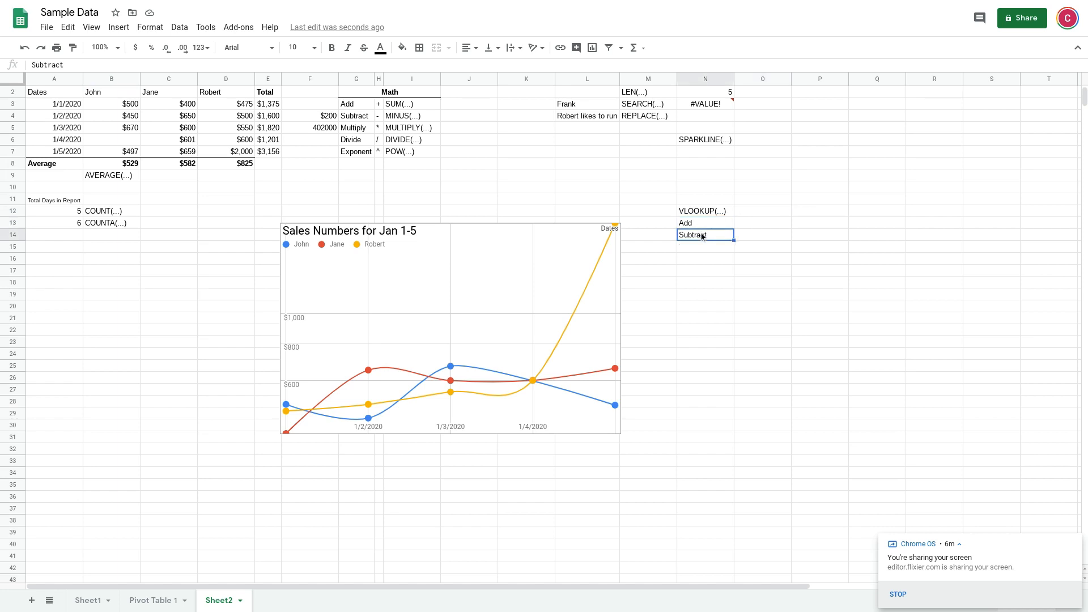
click(702, 223)
click(706, 237)
click(704, 226)
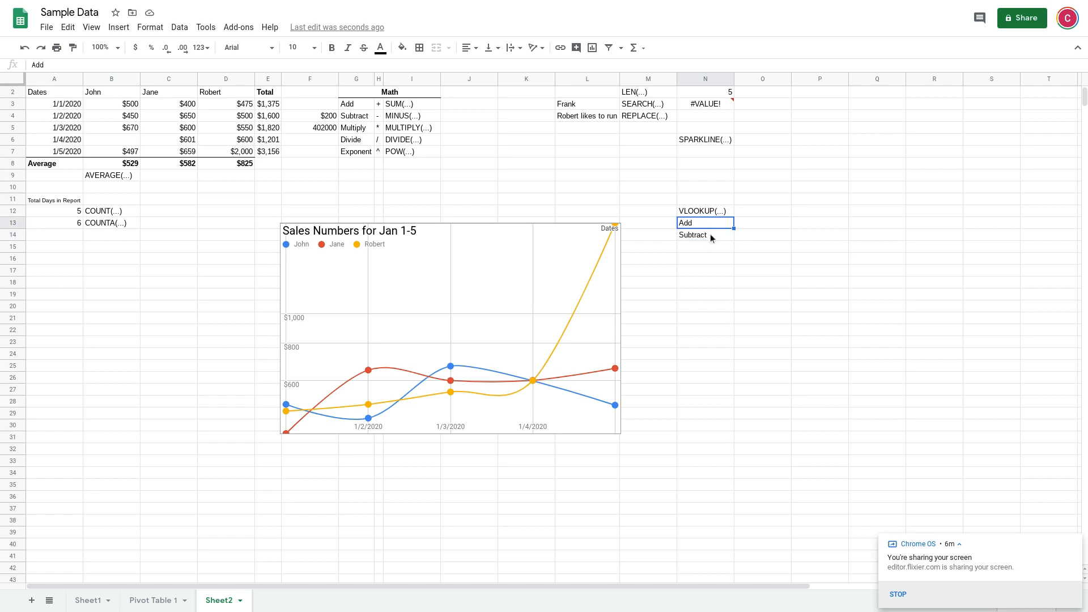
click(743, 223)
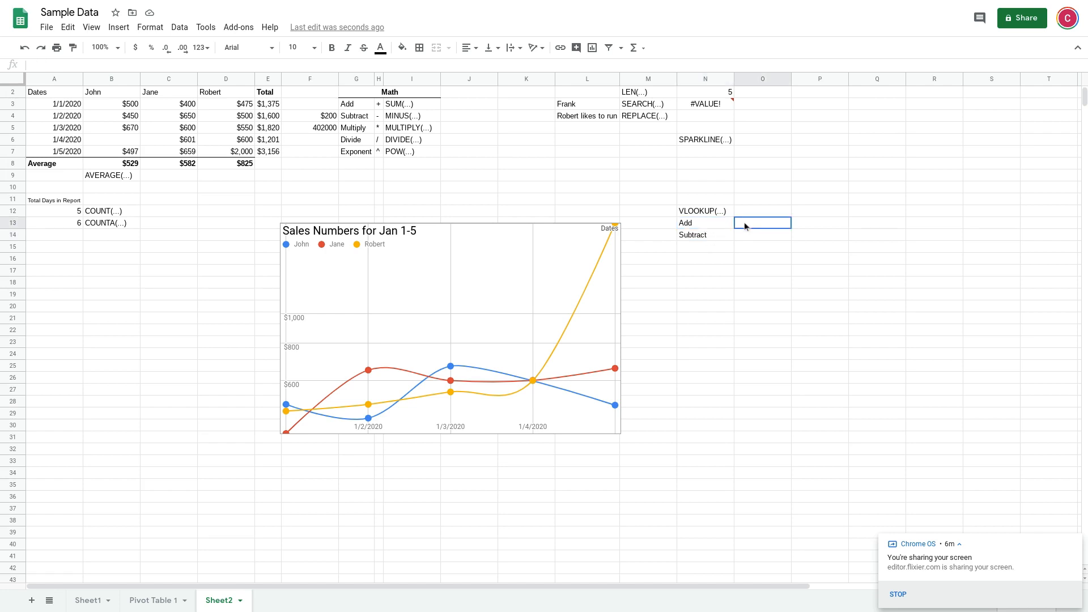
click(406, 104)
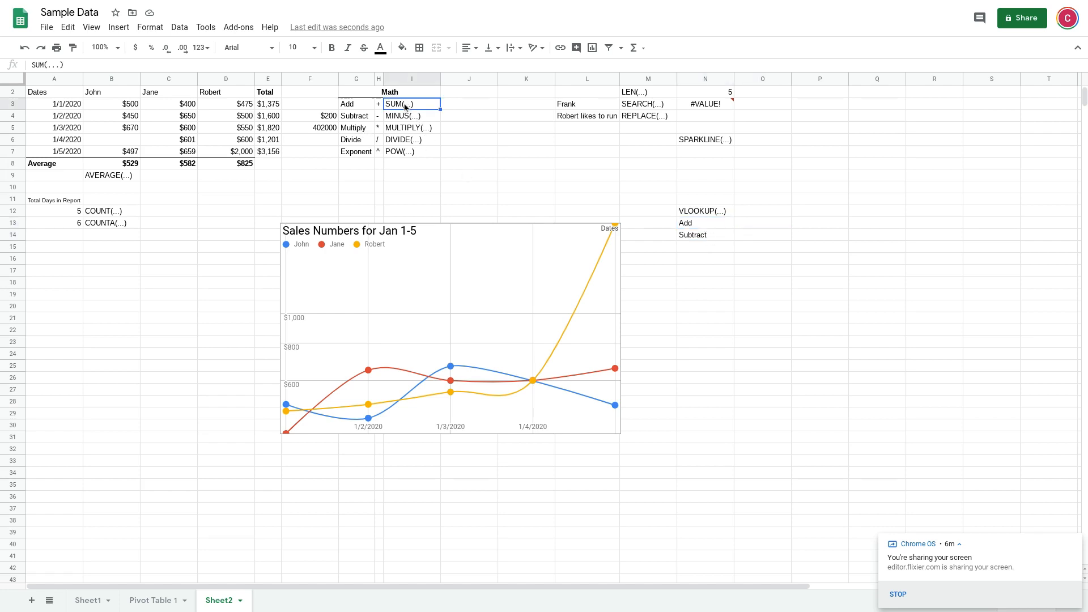
click(762, 225)
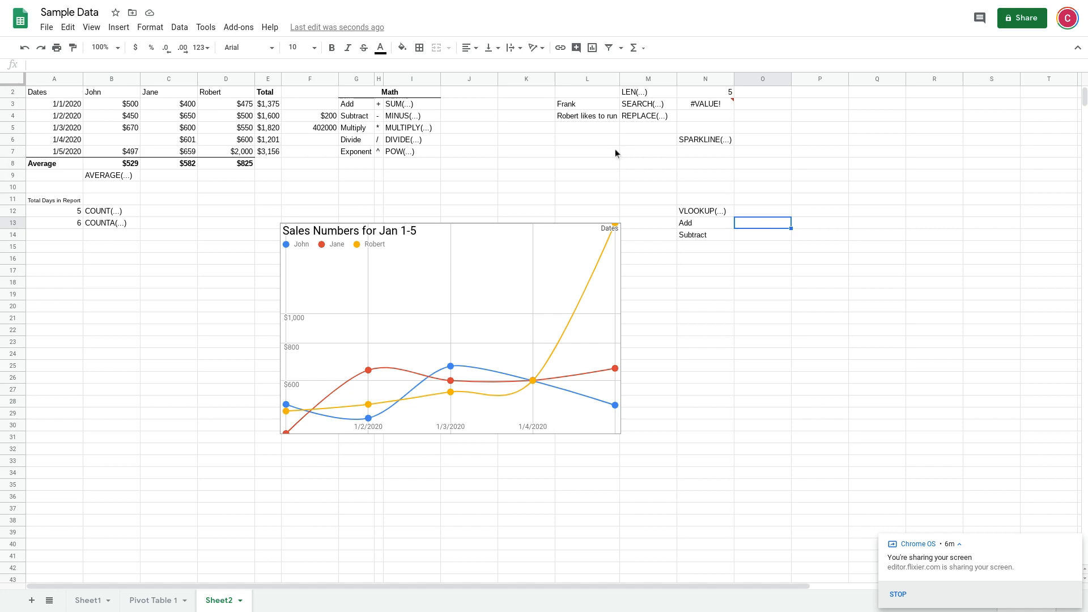
Begin a VLOOKUP formula in cell O13 with N13, the Add label, as the search key
click(703, 212)
click(761, 226)
text(=VL)
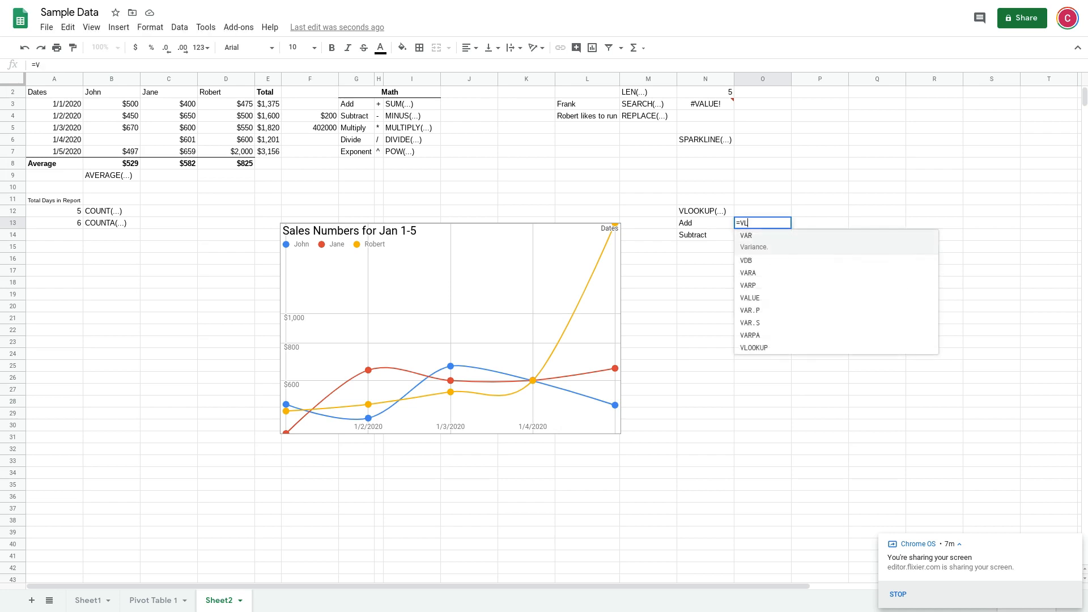
text(OOKUP()
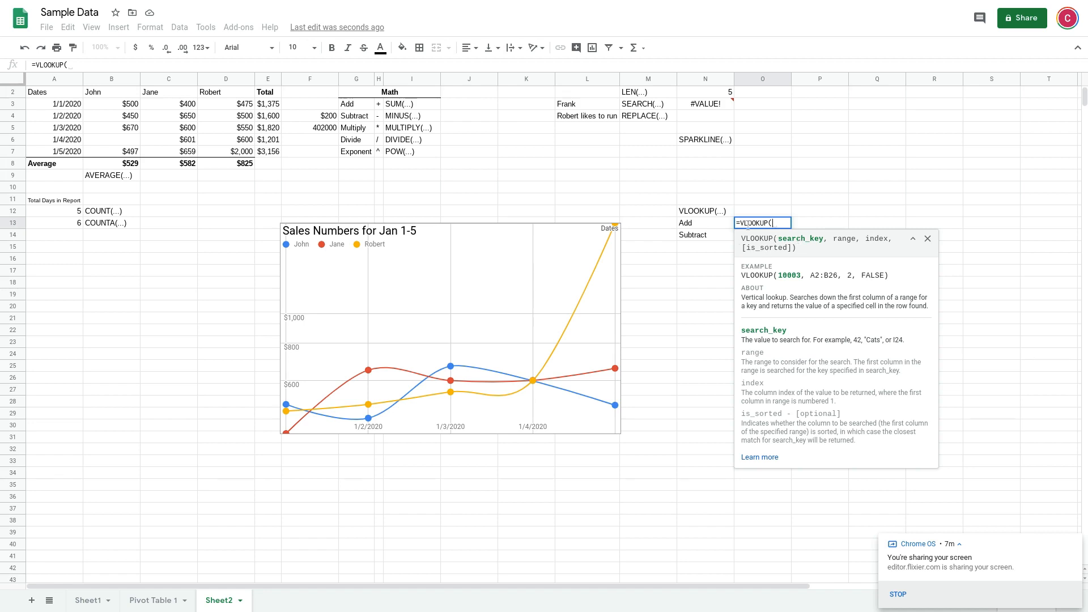
click(706, 224)
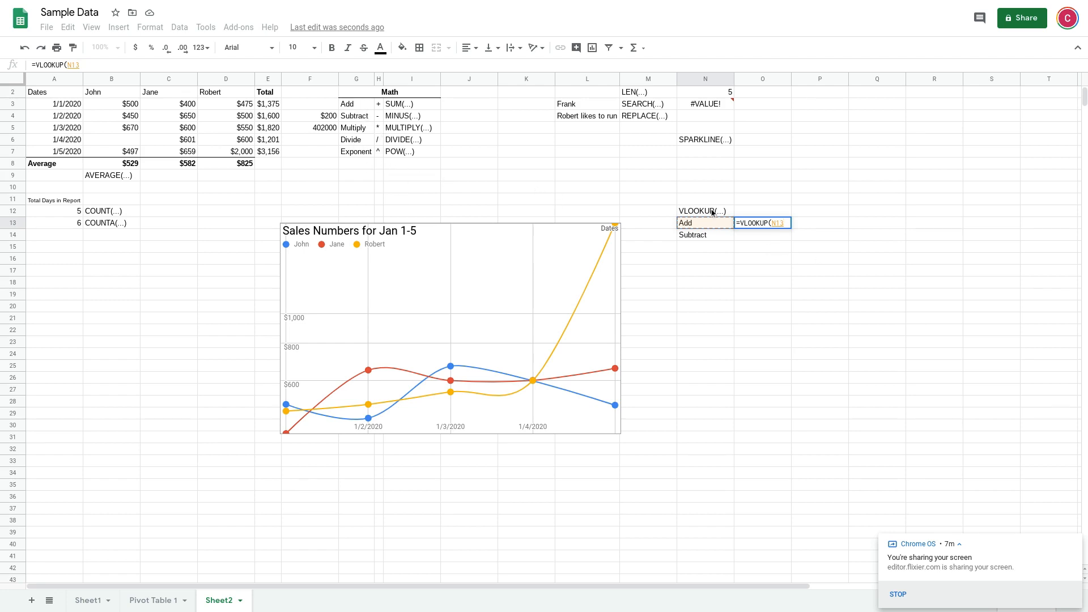
text(u)
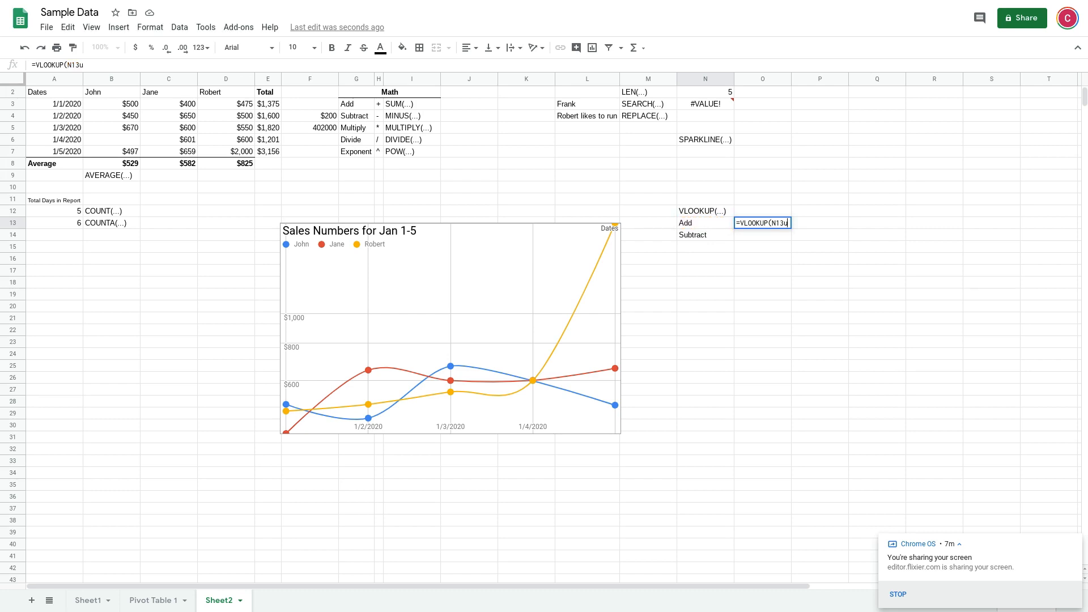
key(BackSpace)
text(,)
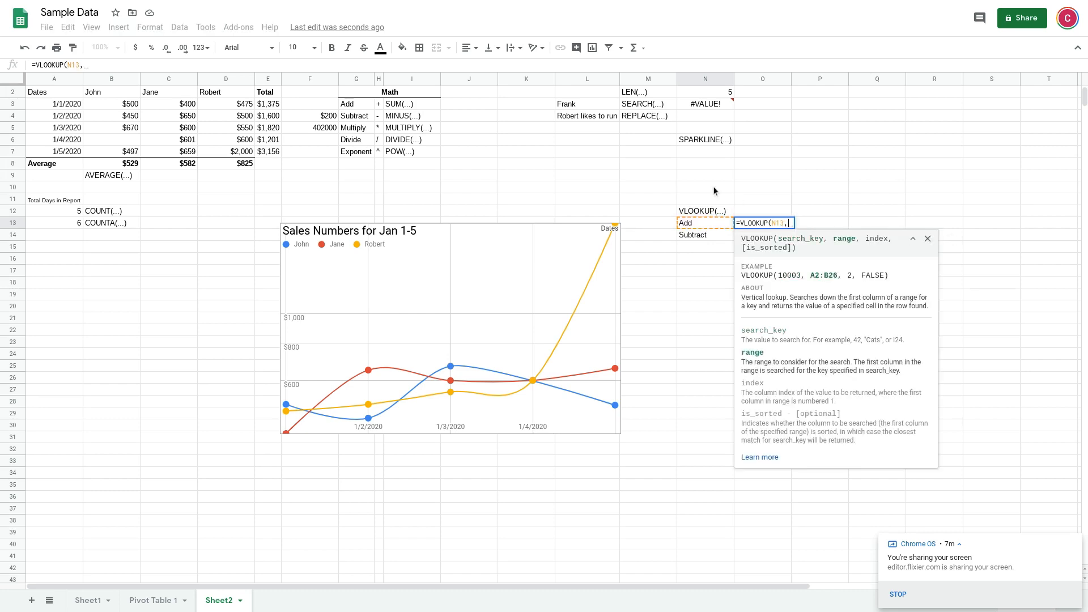
Complete the O13 VLOOKUP formula with the Math table range G3:I7, column index 3 and FALSE for is_sorted
drag(361, 103, 403, 157)
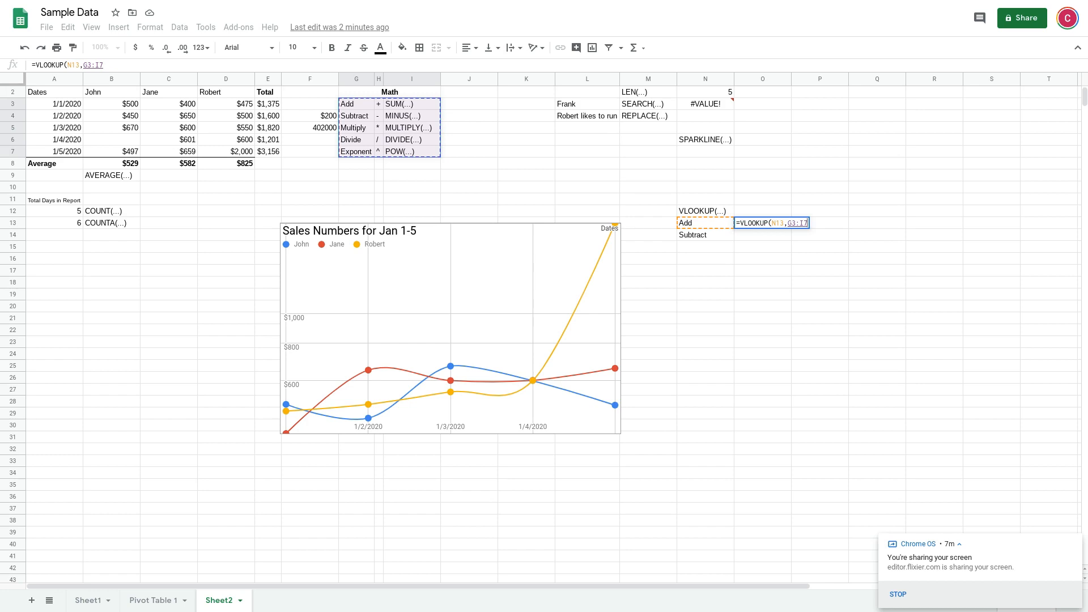
text(,)
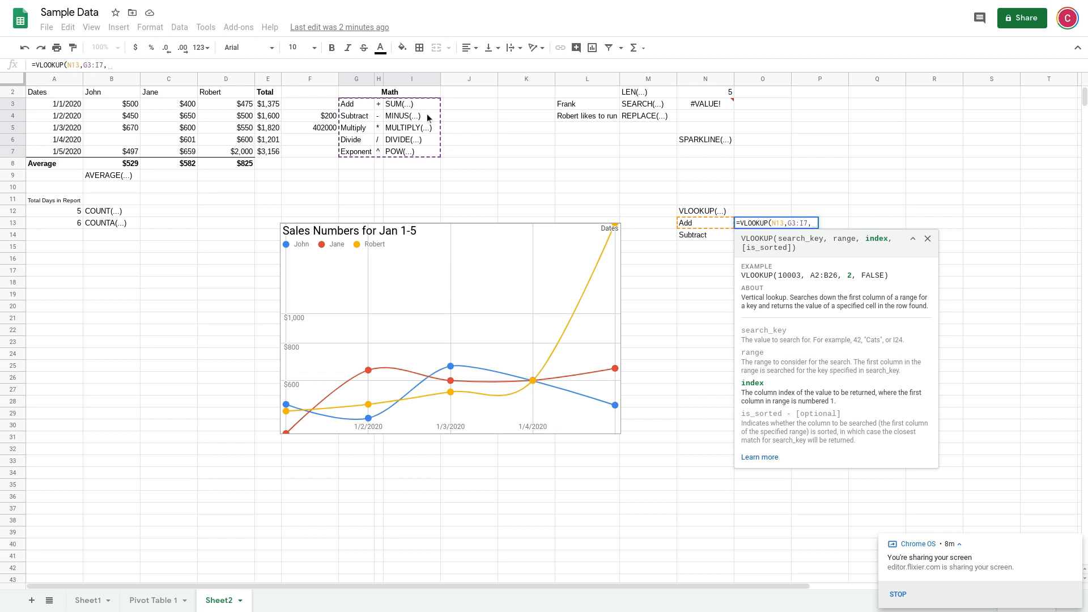
text(3)
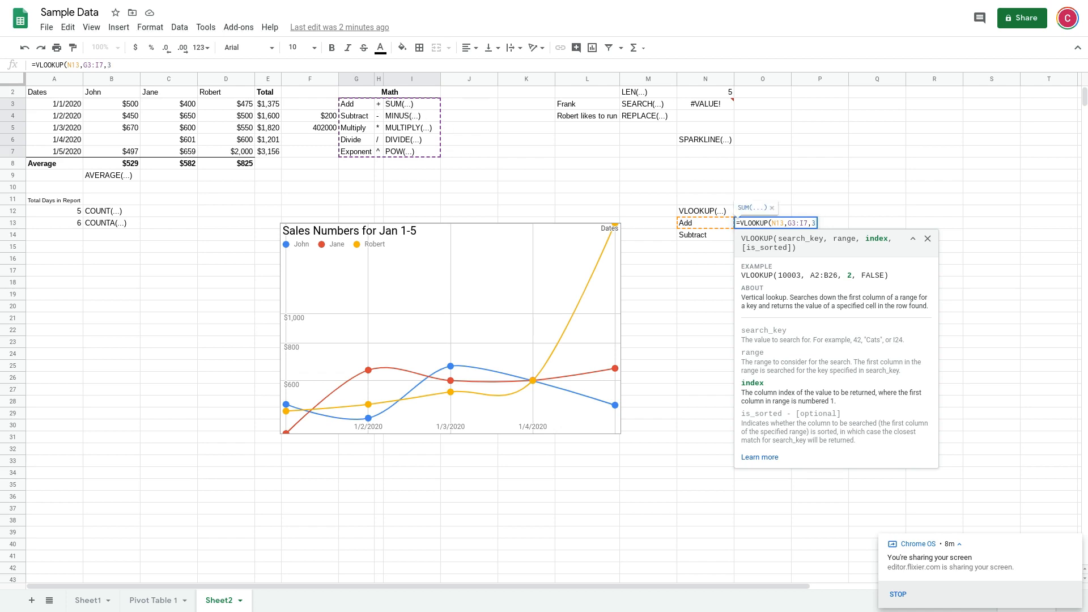
text(,)
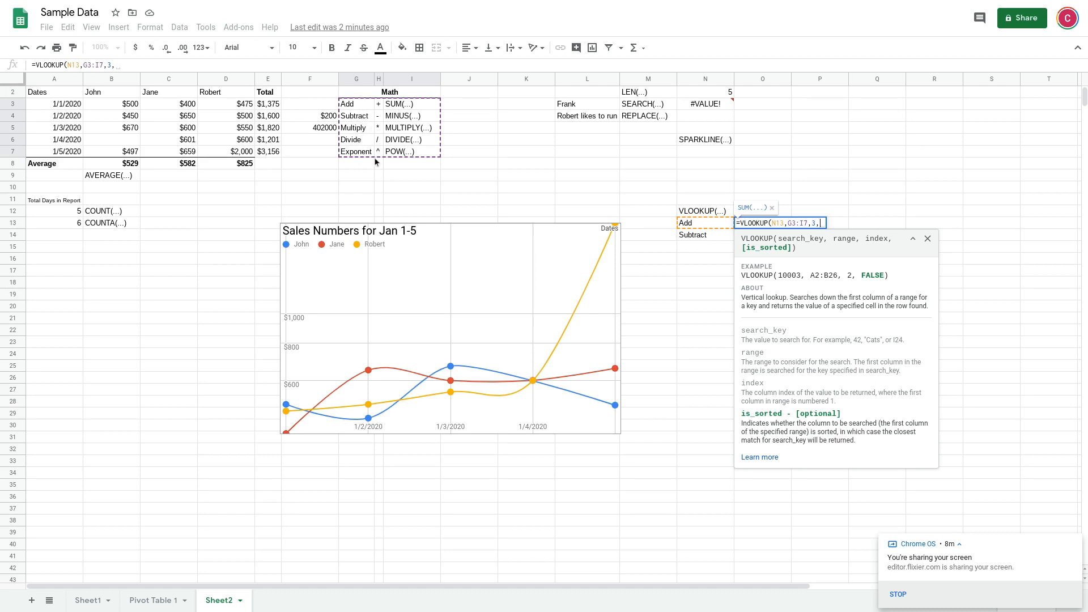
text(FALSE)
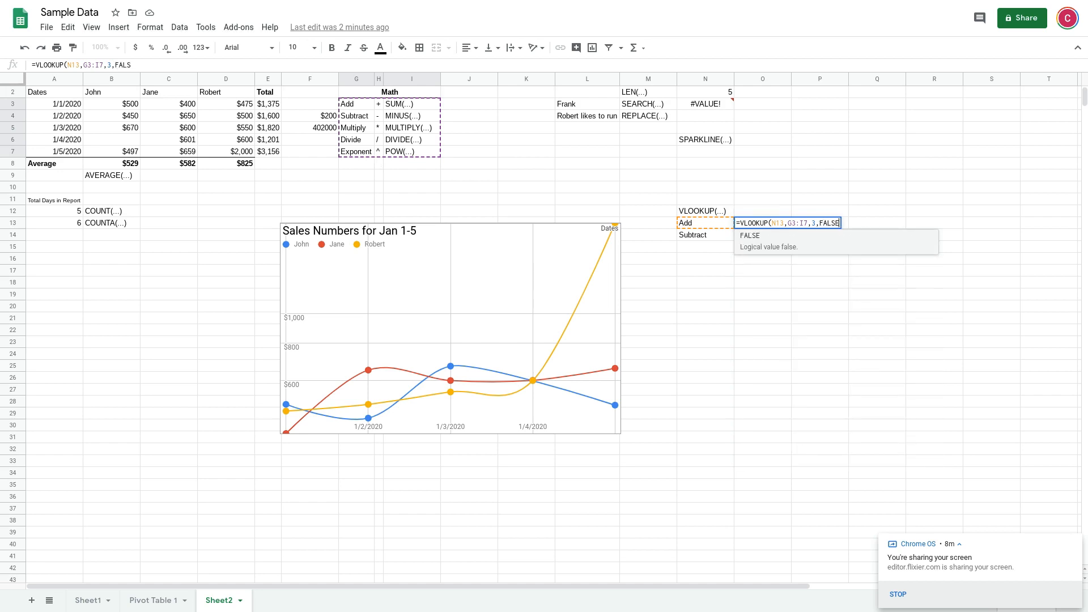
text())
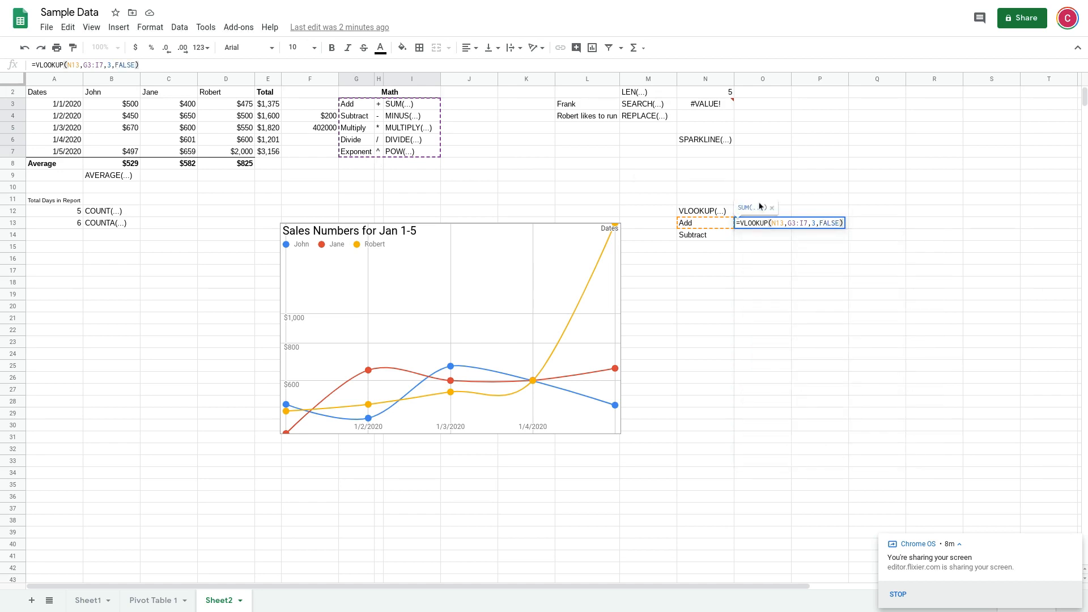
key(Return)
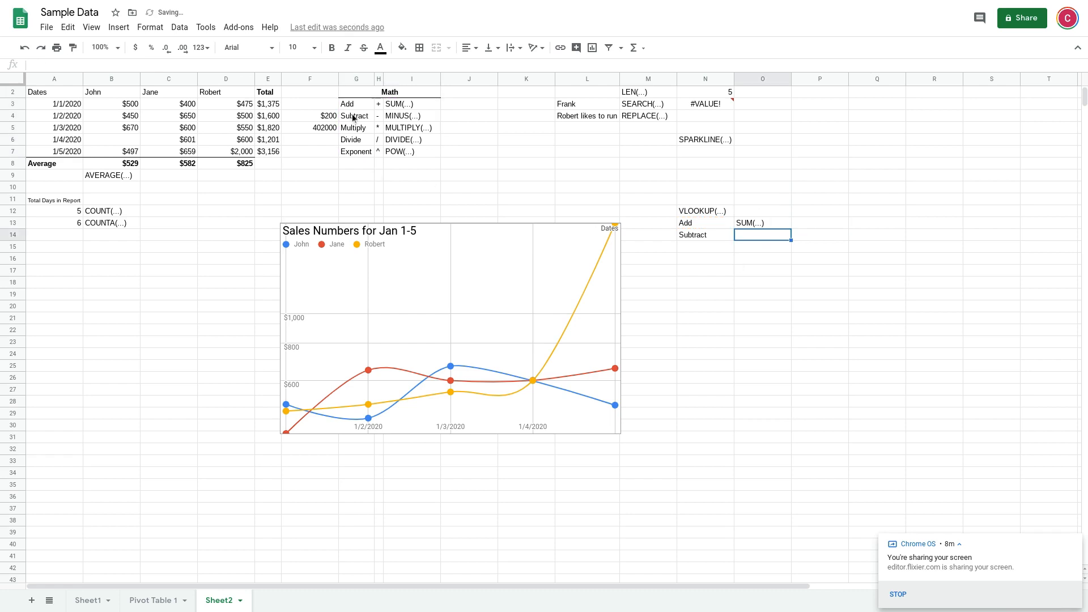
Fill the VLOOKUP formula from O13 down to O14 and inspect the references in the copied formula
click(772, 224)
drag(791, 229, 790, 239)
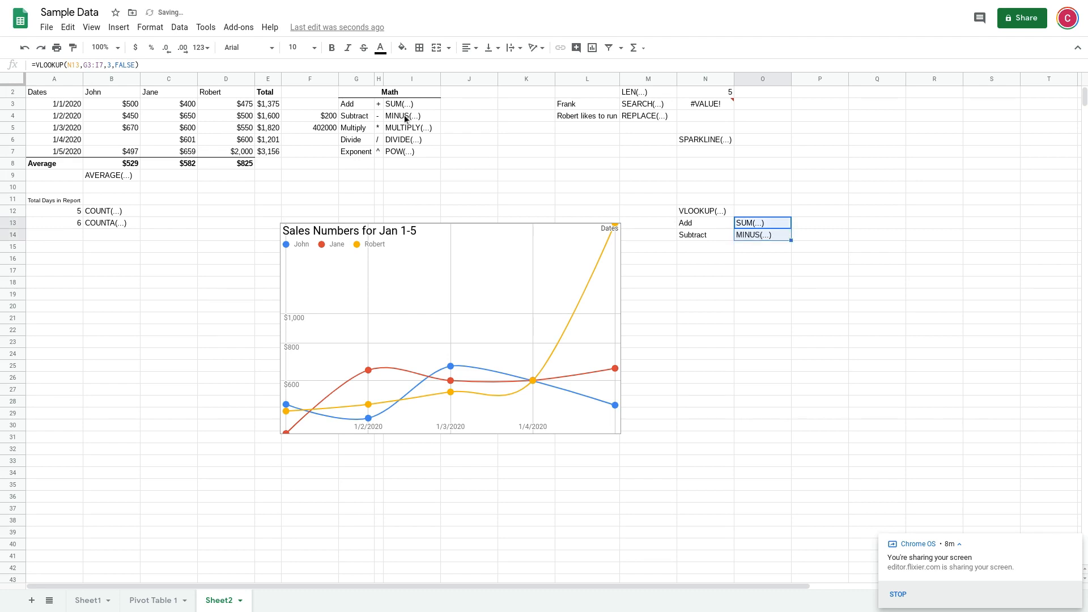
click(771, 236)
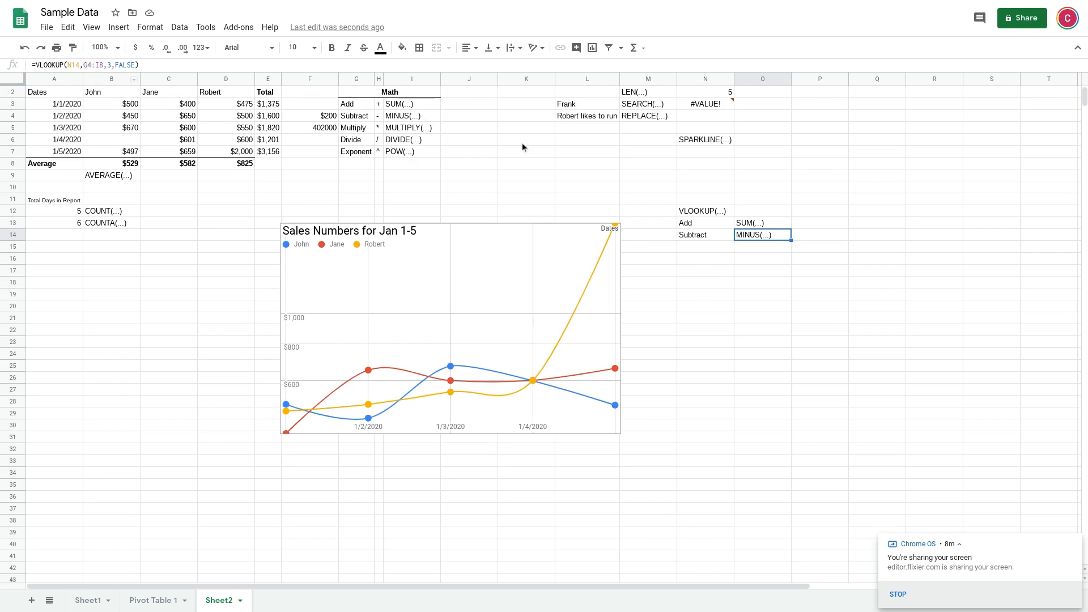
Make the lookup range in O13 absolute so the formula reads =VLOOKUP(N13,$G$3:$I$7,3,FALSE)
click(753, 226)
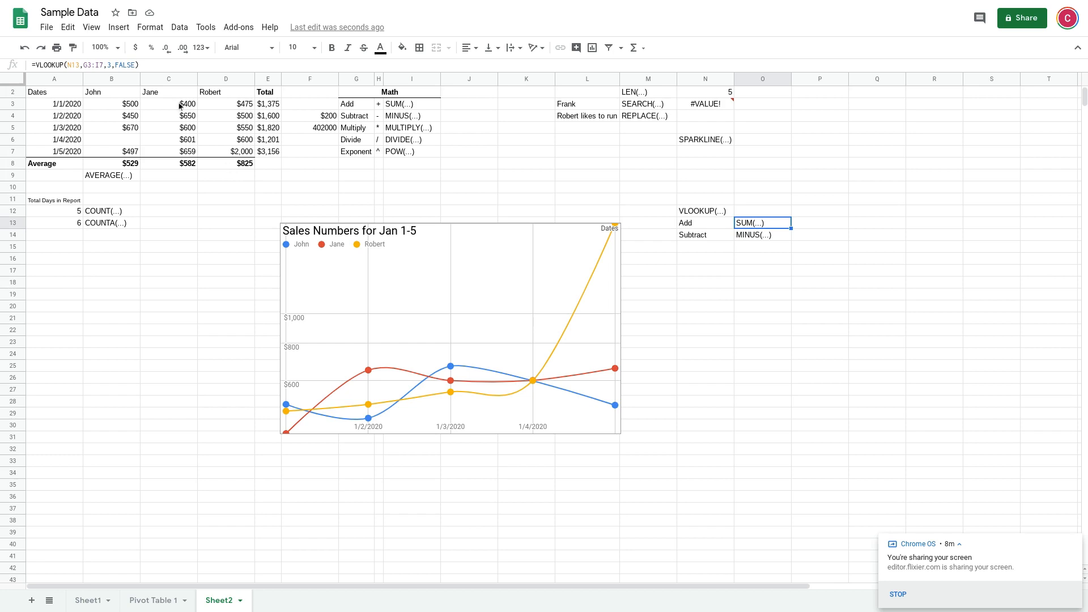
click(85, 65)
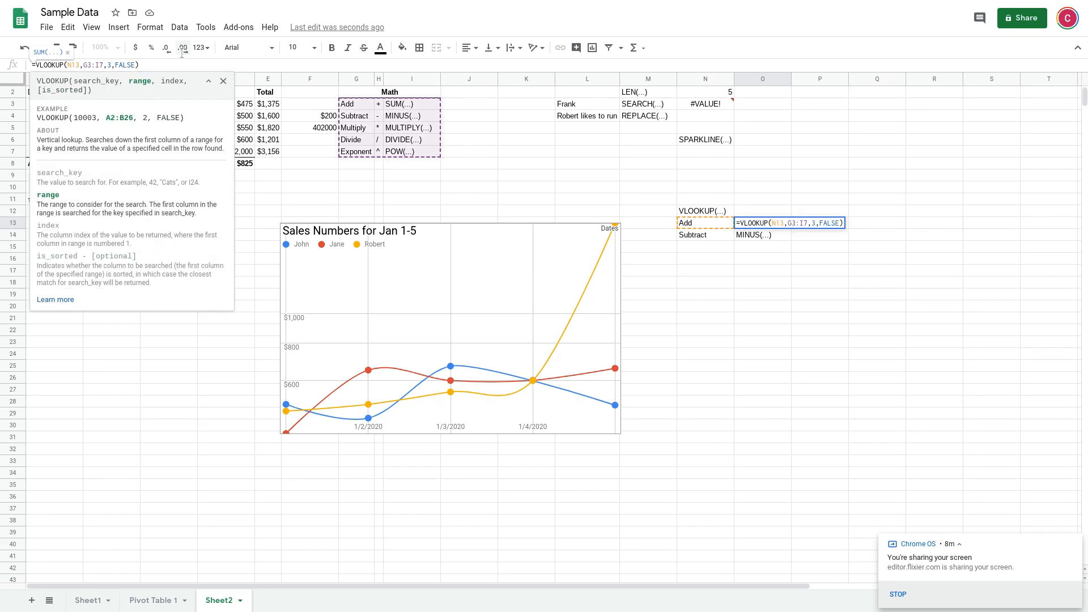
text($G$3:$I)
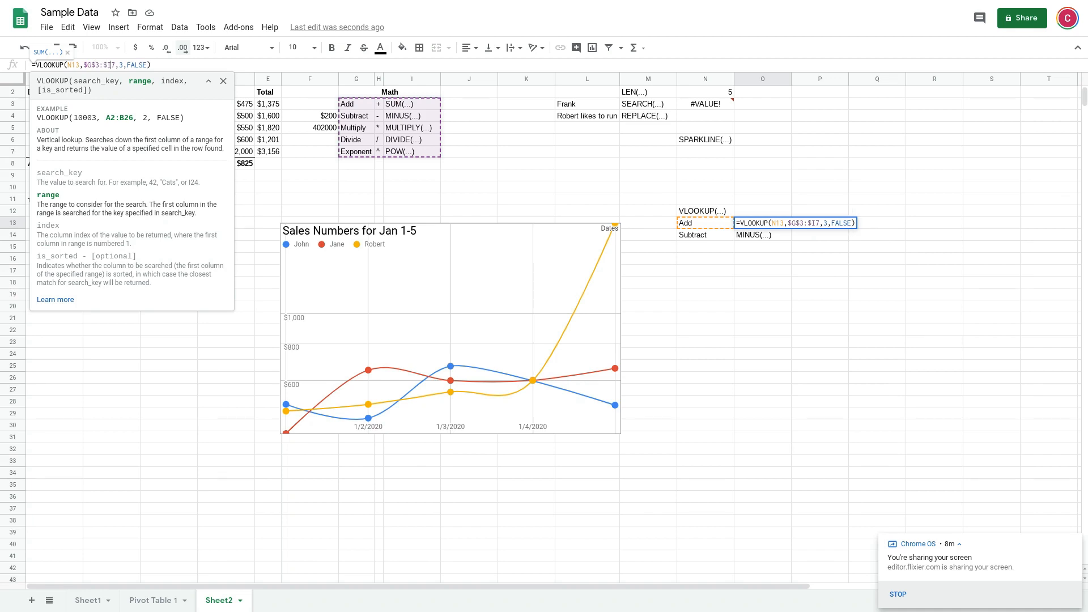
text($)
key(Return)
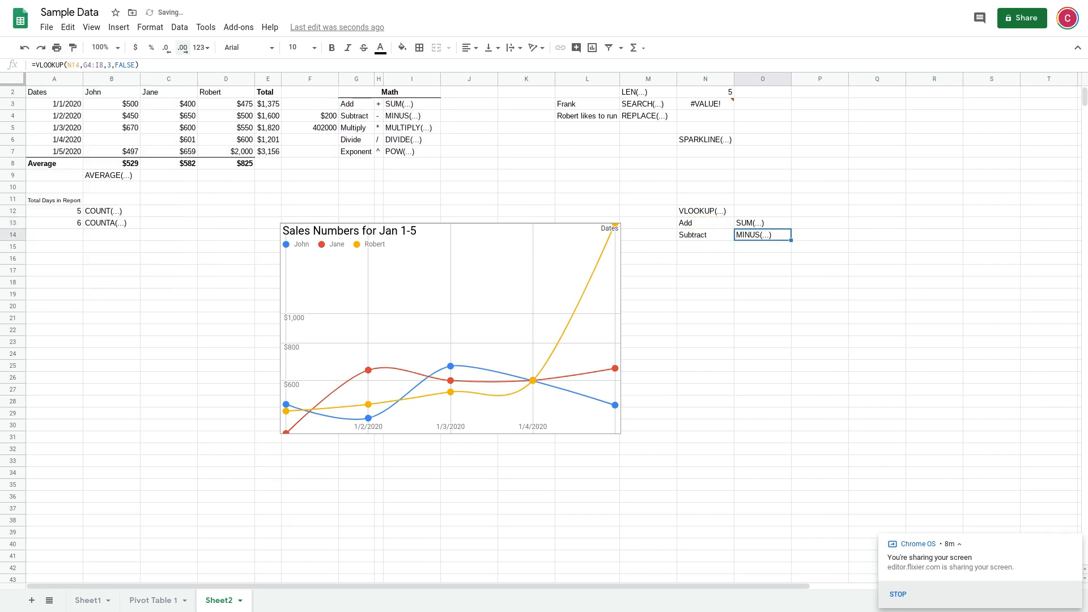
Fill the absolute-range VLOOKUP formula from O13 down to O14 and check the copied references
click(768, 223)
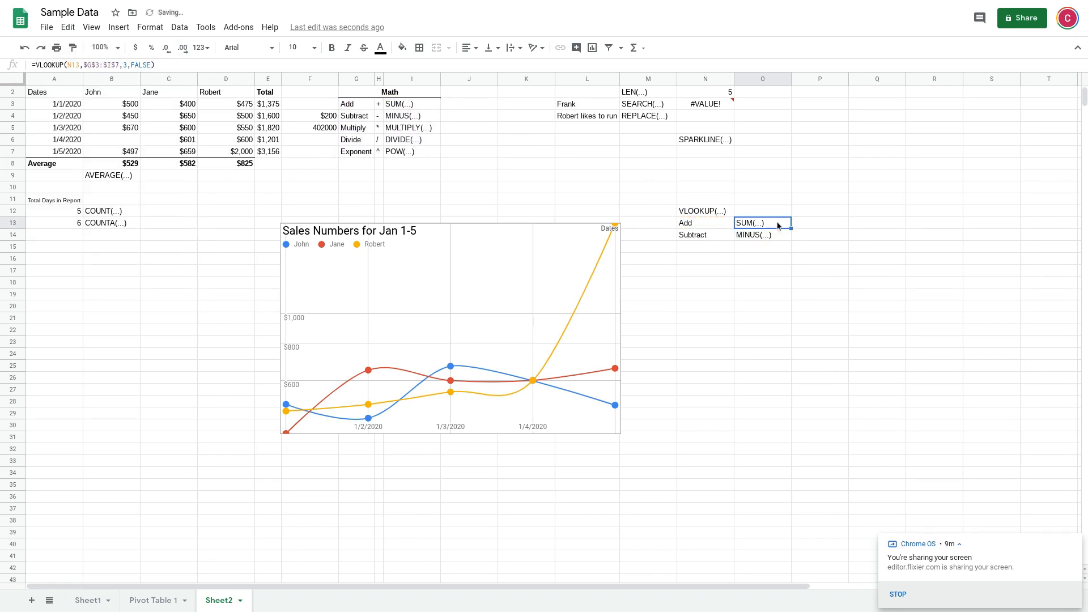
drag(790, 228, 788, 240)
click(764, 237)
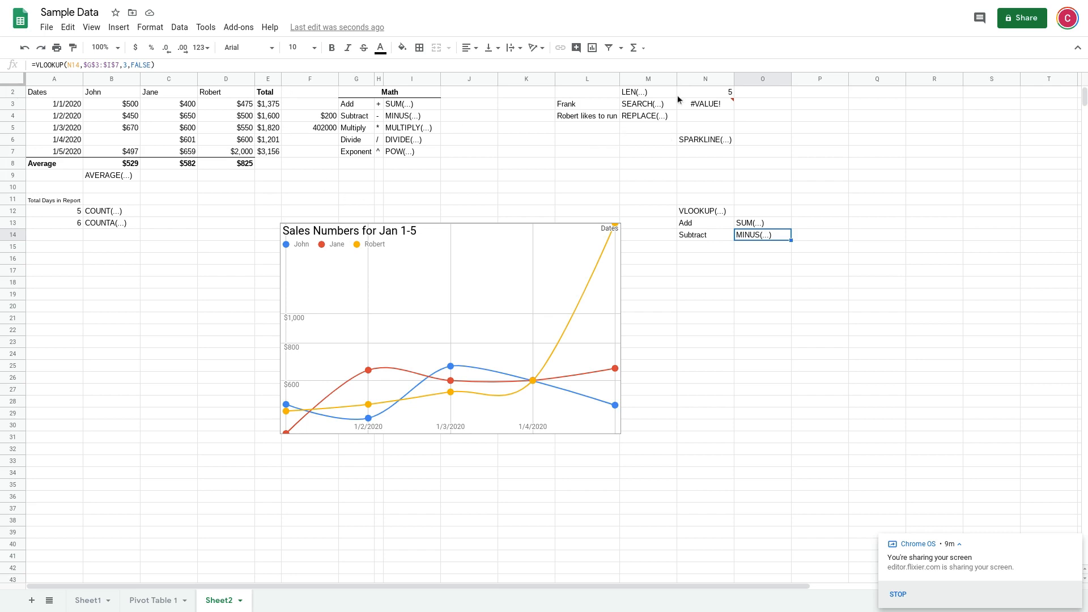
Clear the contents of cells N2:N4 beside the LEN, SEARCH and REPLACE labels
drag(702, 90, 700, 119)
key(Delete)
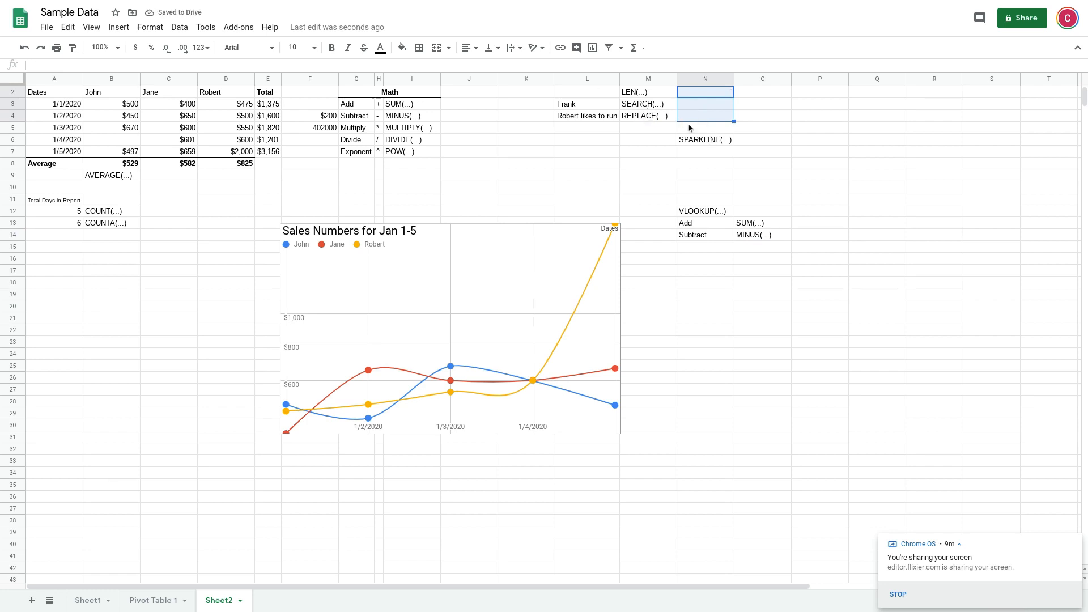
click(829, 105)
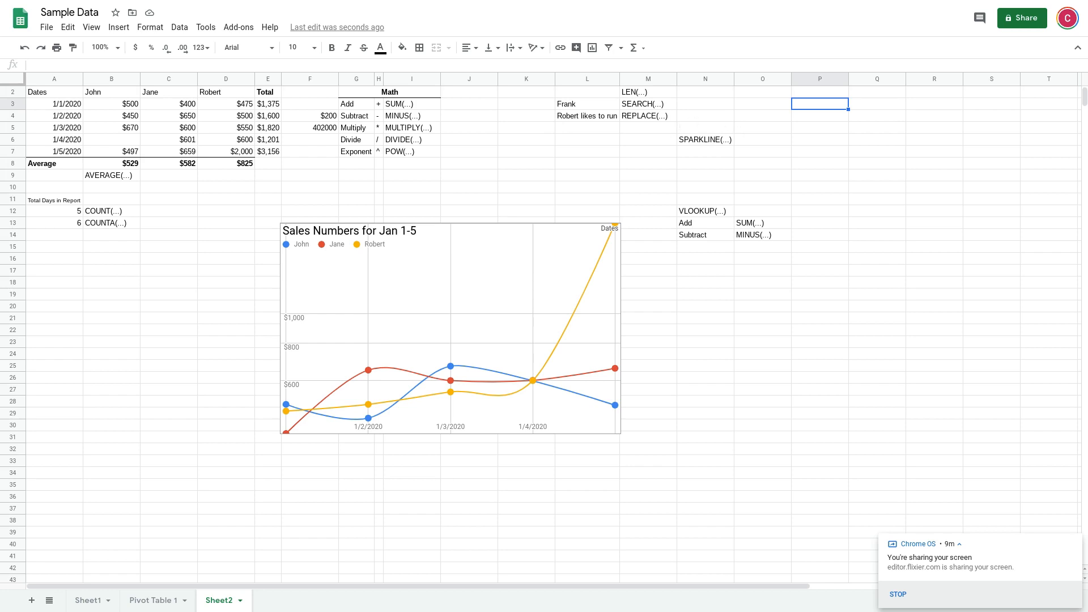
Enter =LEN(L3) in cell N2 to count the characters of the text in L3
click(699, 96)
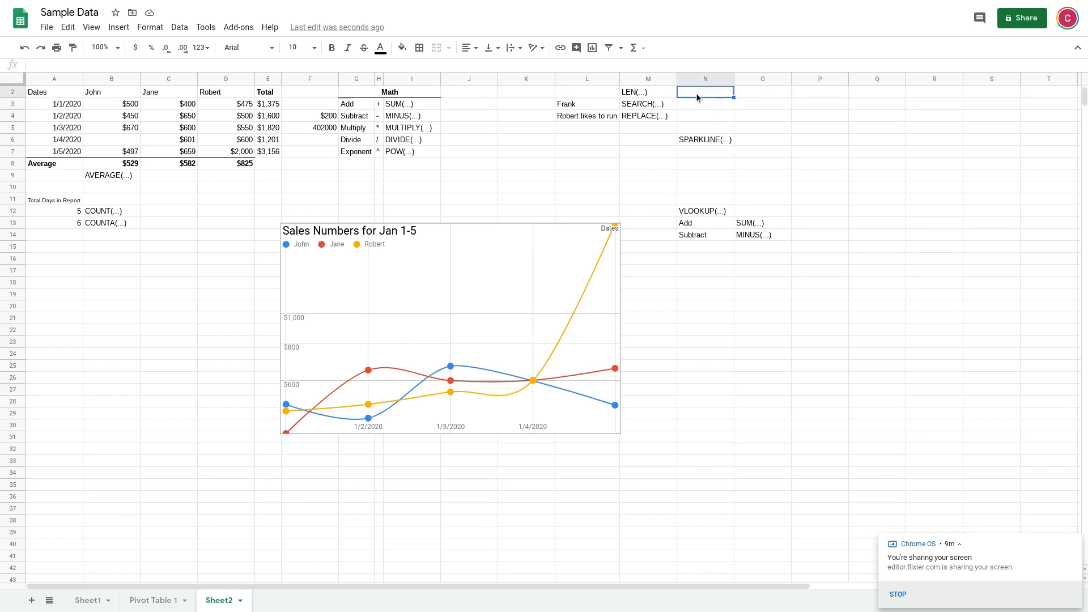
text(=LN)
key(BackSpace)
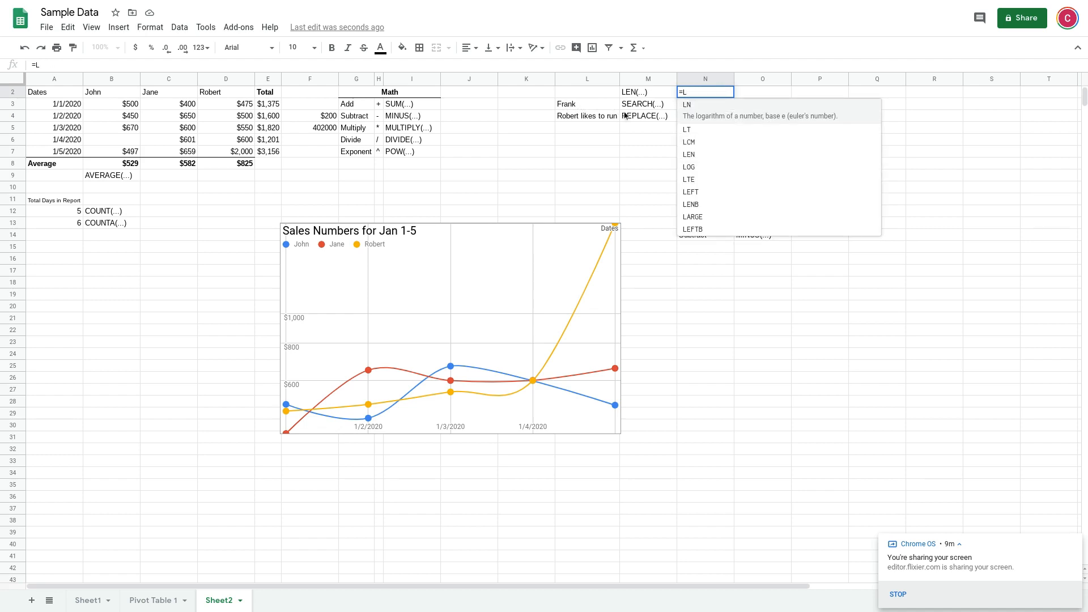
text(EN()
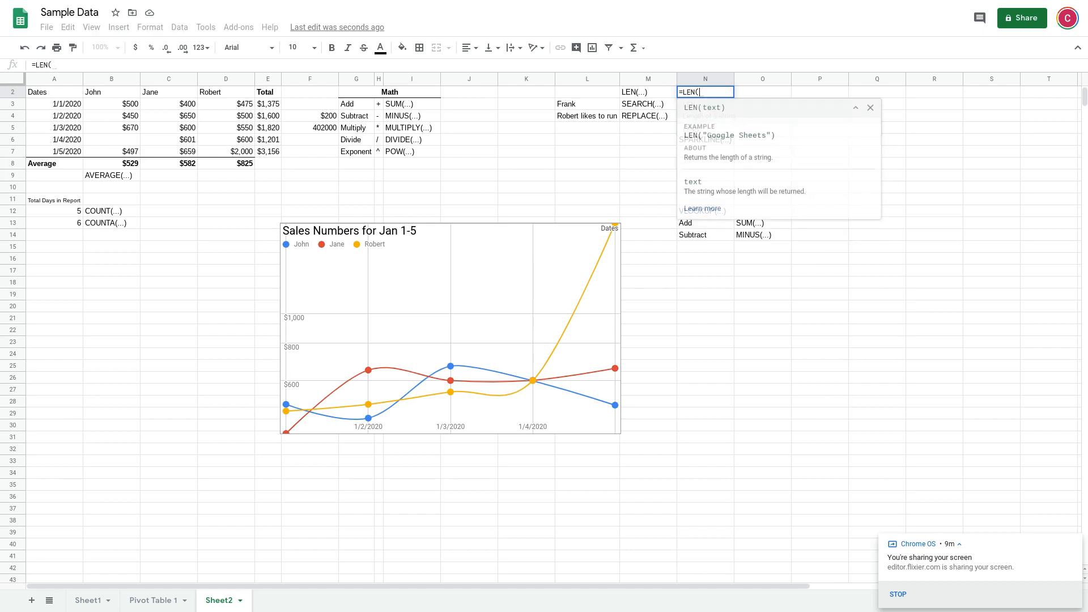
click(567, 109)
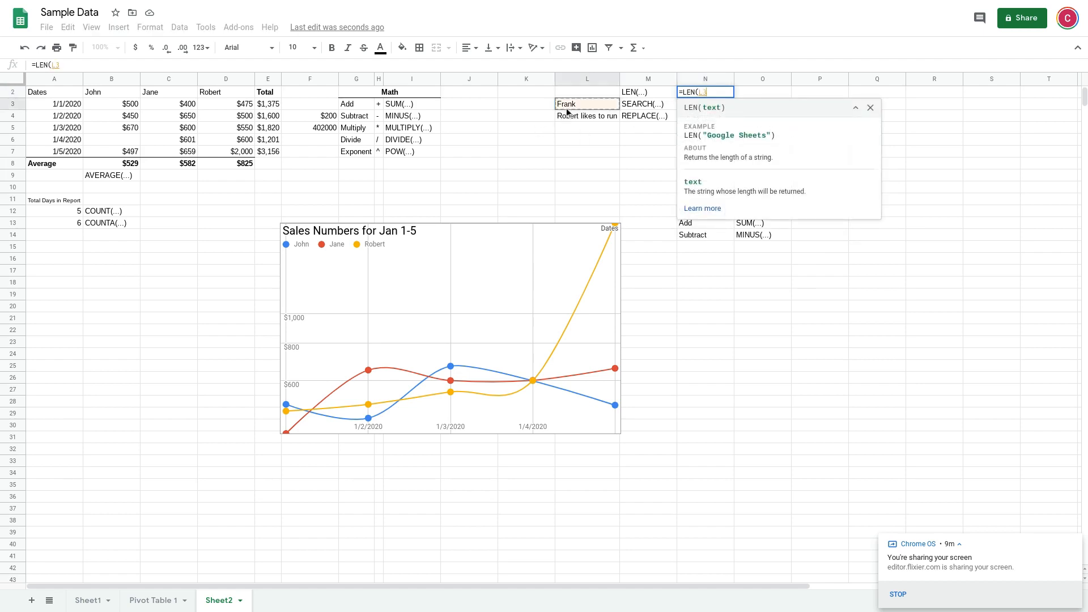
text())
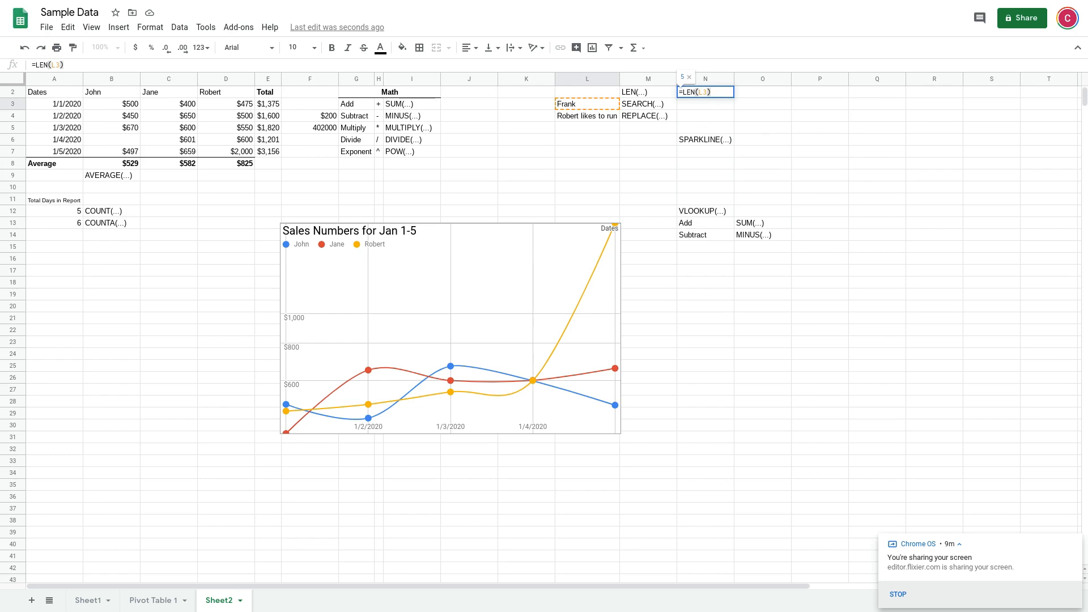
key(Return)
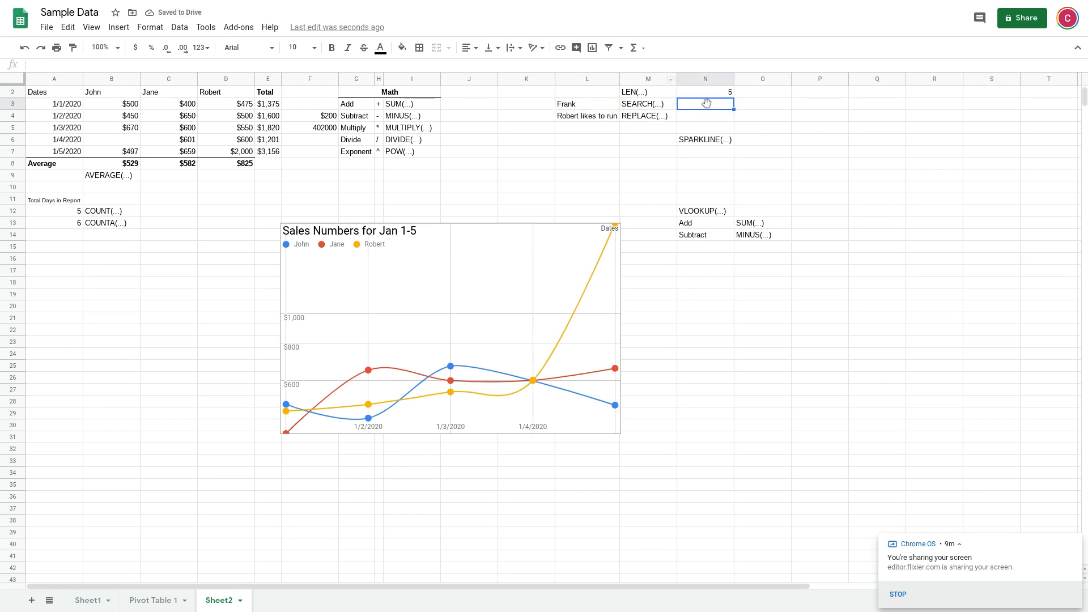
Change the LEN formula in N2 to reference header cell D2 instead of L3
click(703, 95)
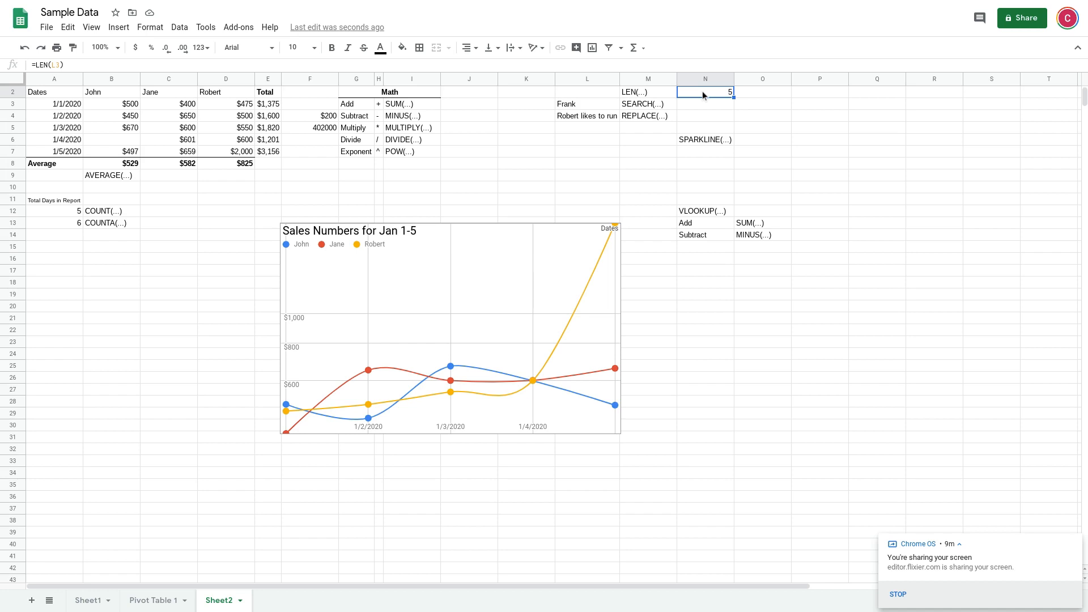
click(61, 65)
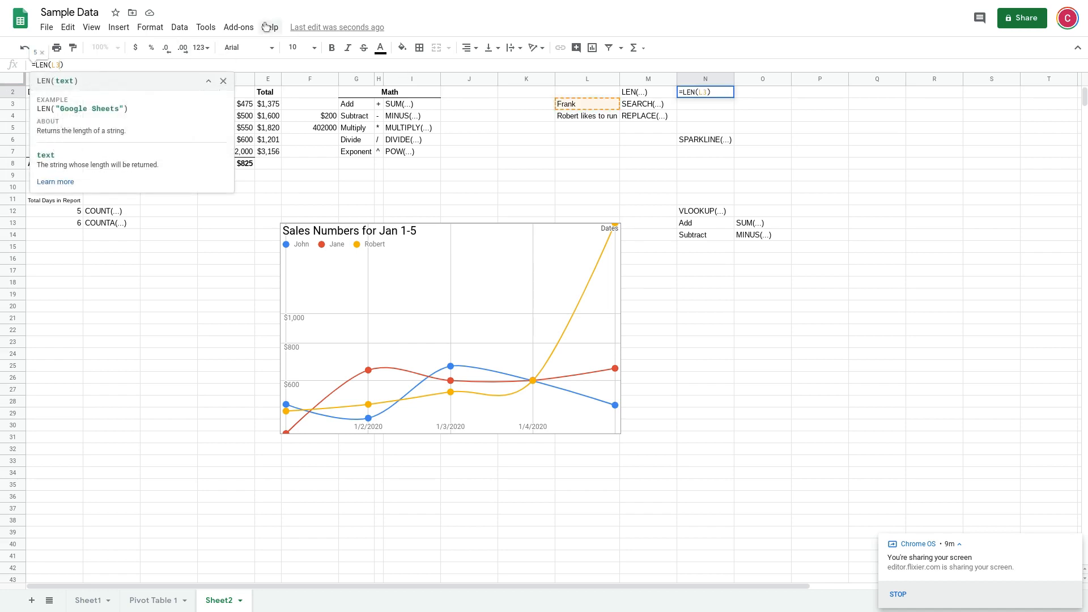
key(BackSpace)
key(BackSpace)
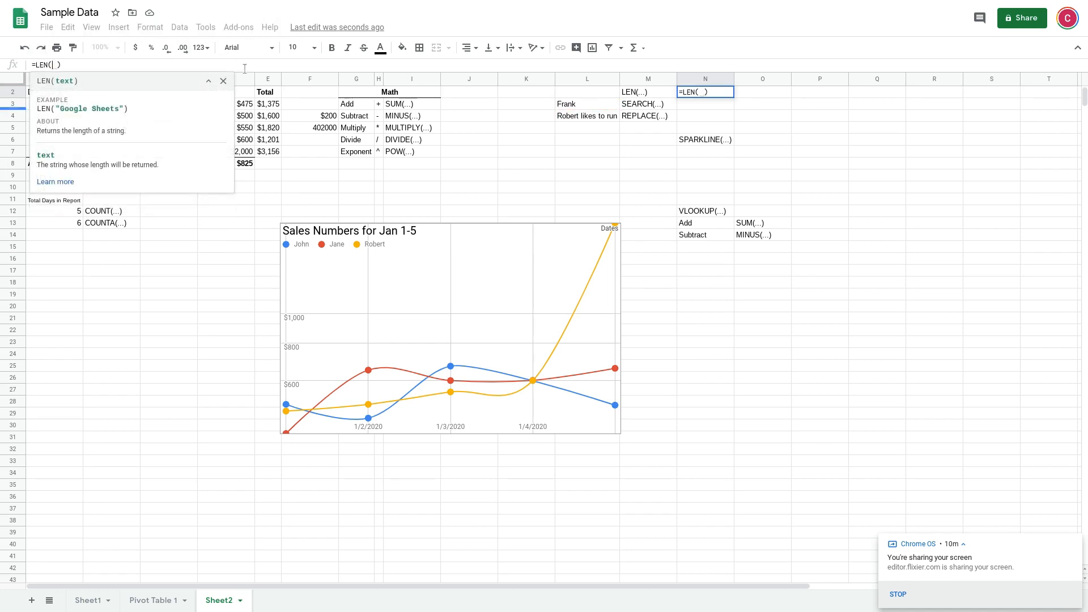
click(209, 96)
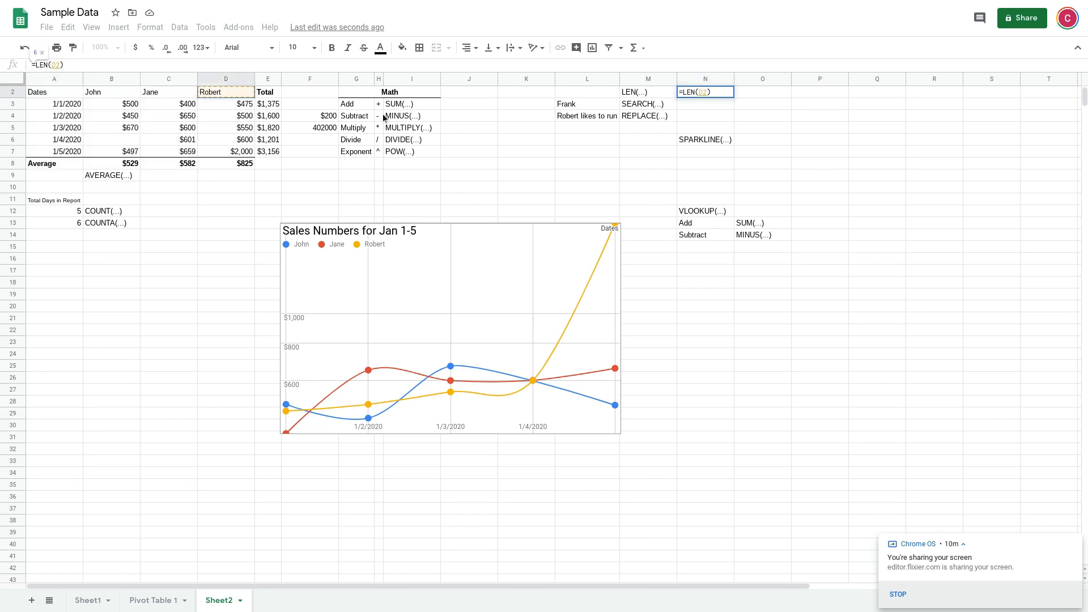
key(Return)
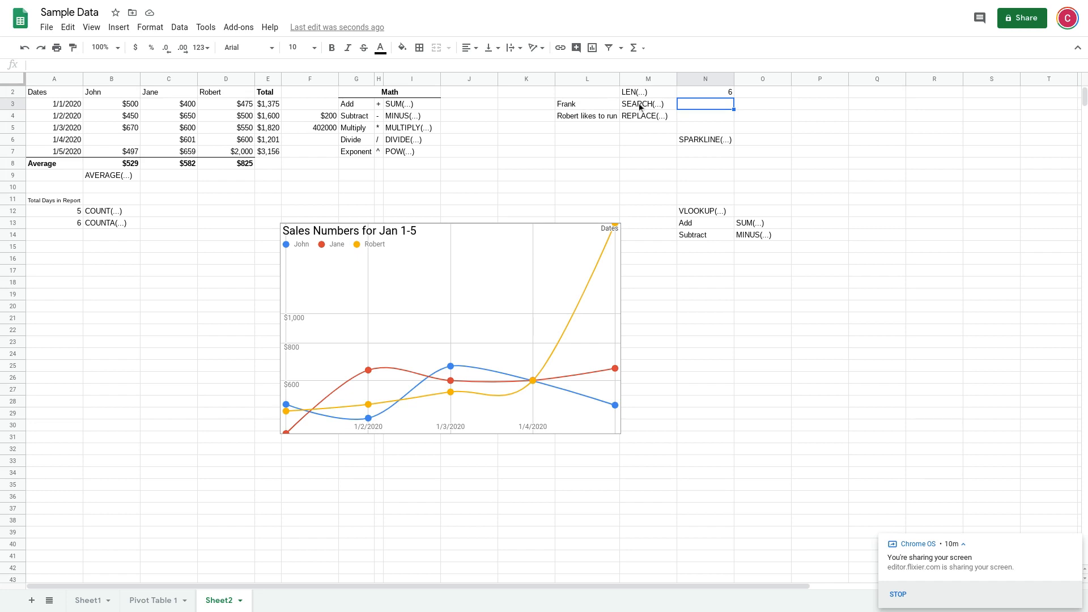
Enter =SEARCH(L3,L3) in cell N3 to find the position of L3's text within itself
text(SEARCH()
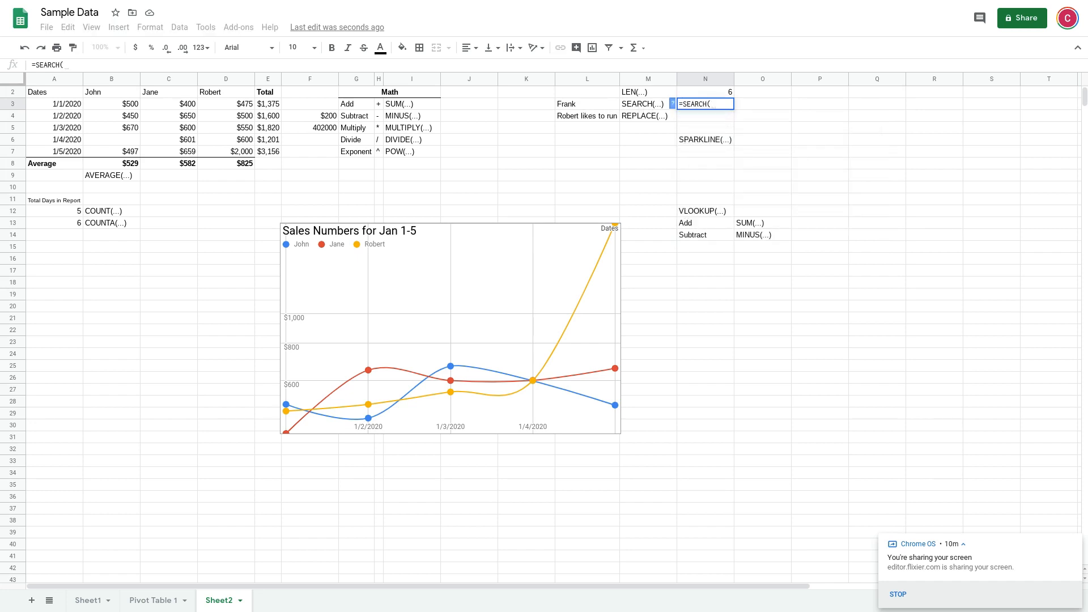
click(673, 104)
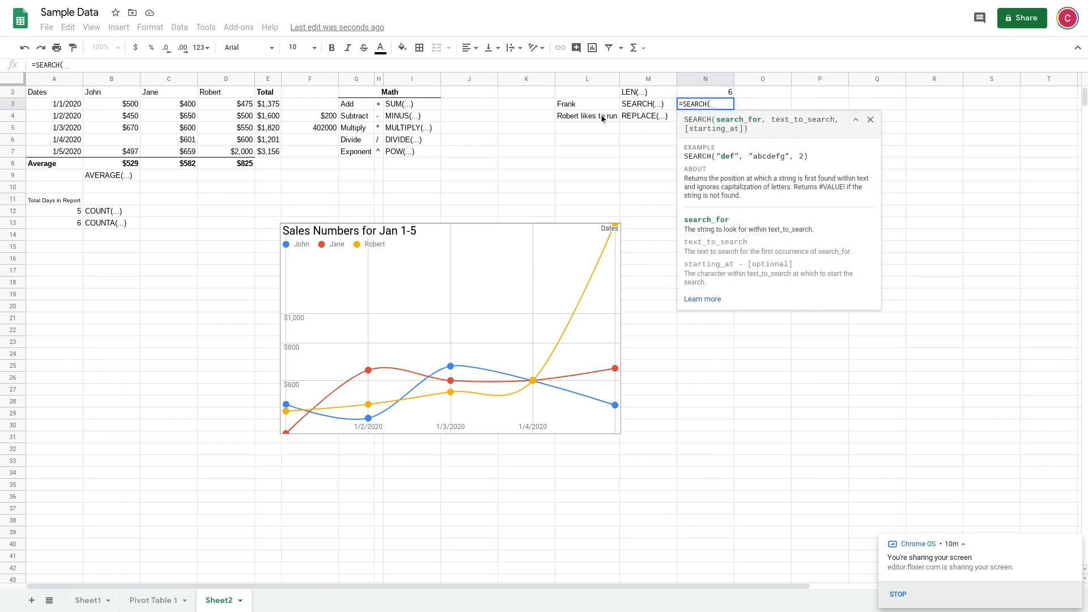
click(583, 101)
text(,)
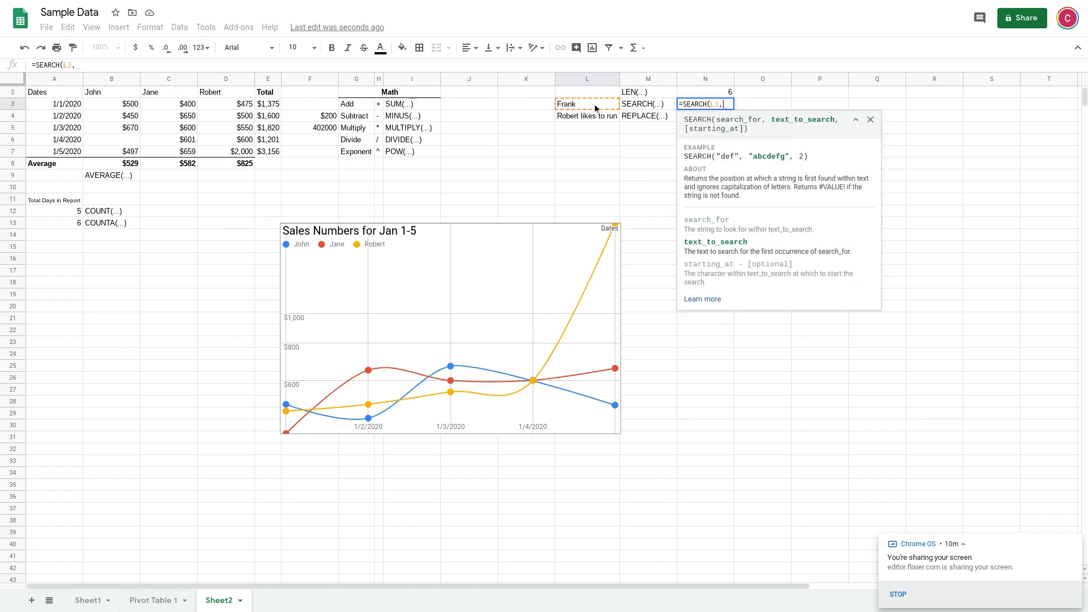
click(579, 106)
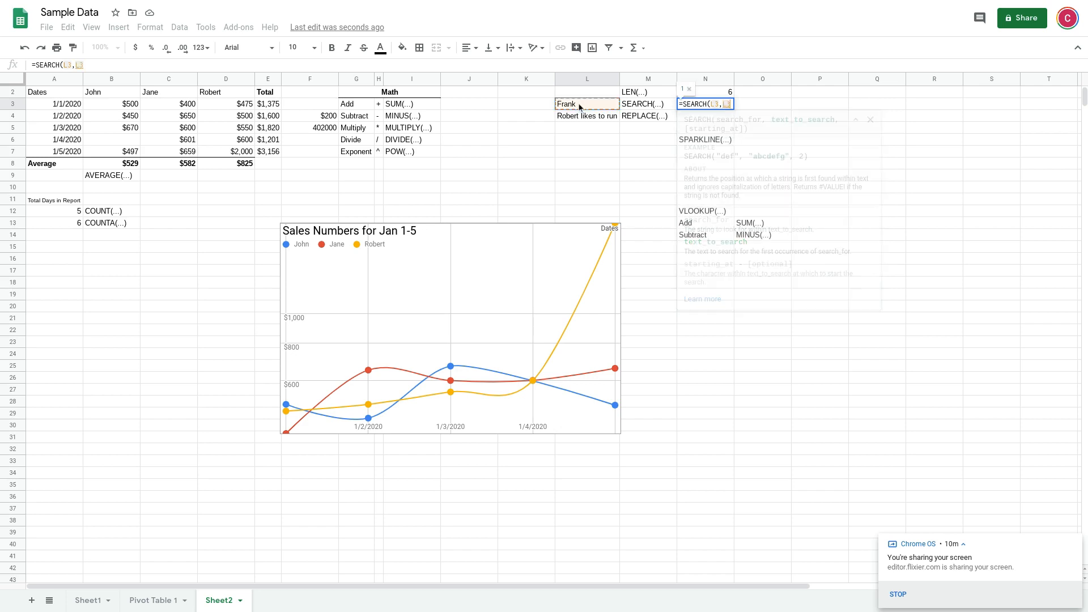
text(,)
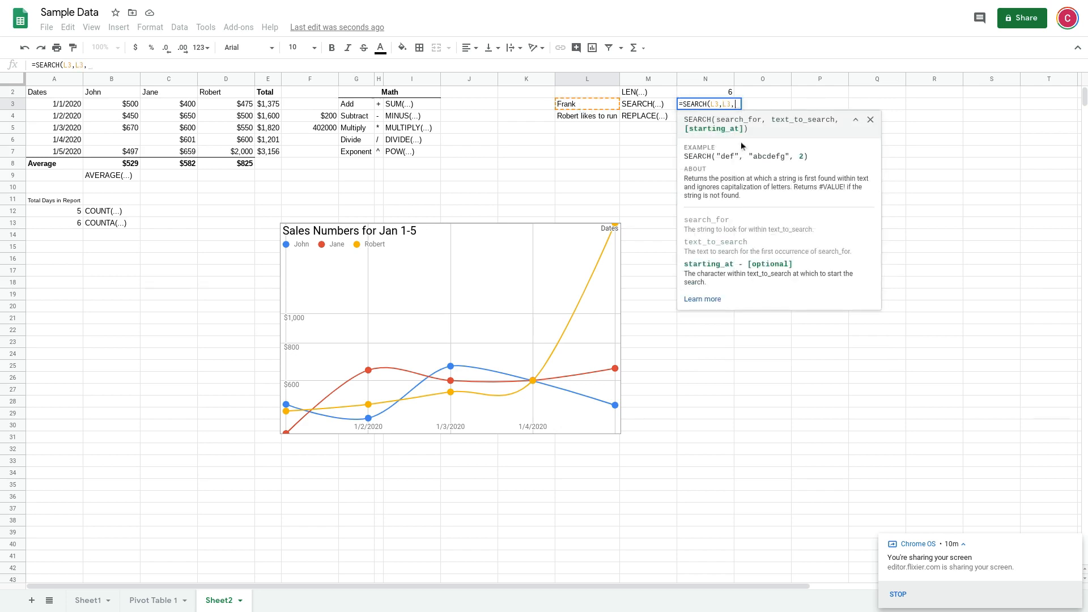
key(BackSpace)
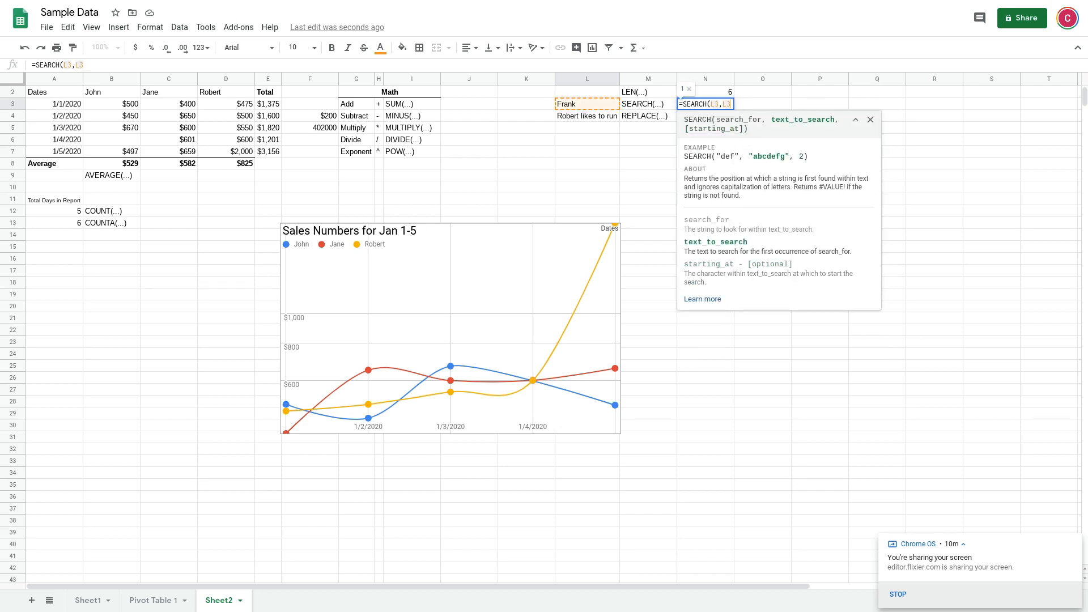
text())
key(Return)
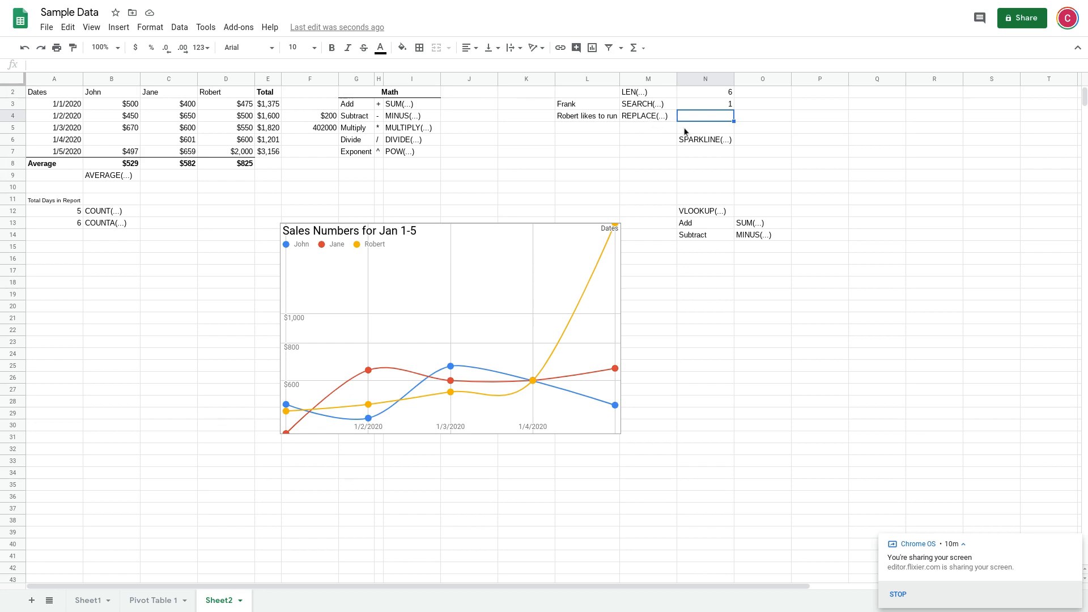
Begin a REPLACE formula in N4 with L4 as the text and SEARCH(D2,L4) as the starting position
text(=RE)
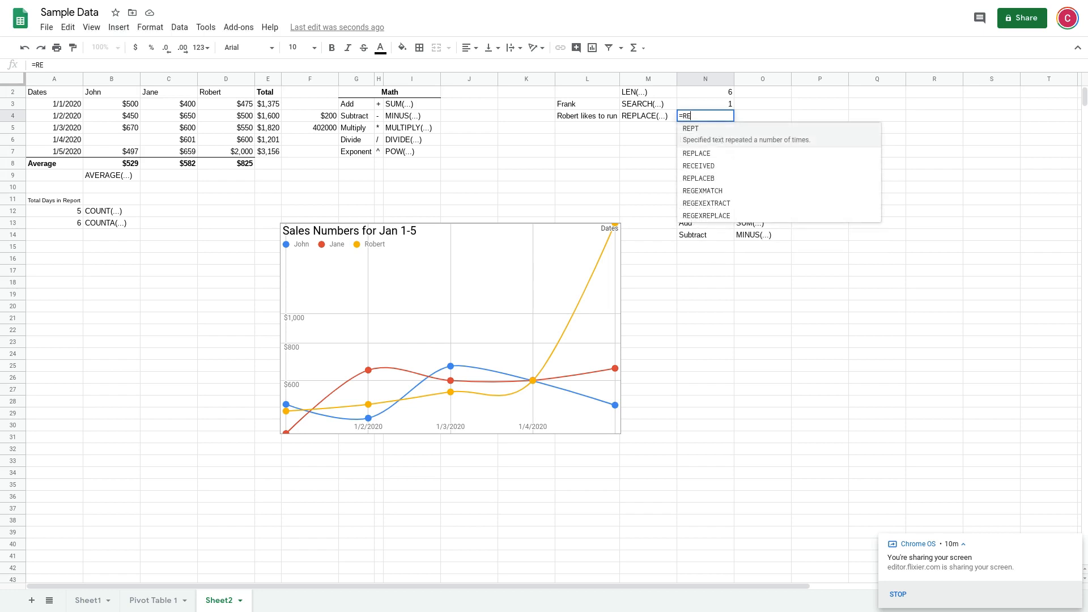
text(PLACE()
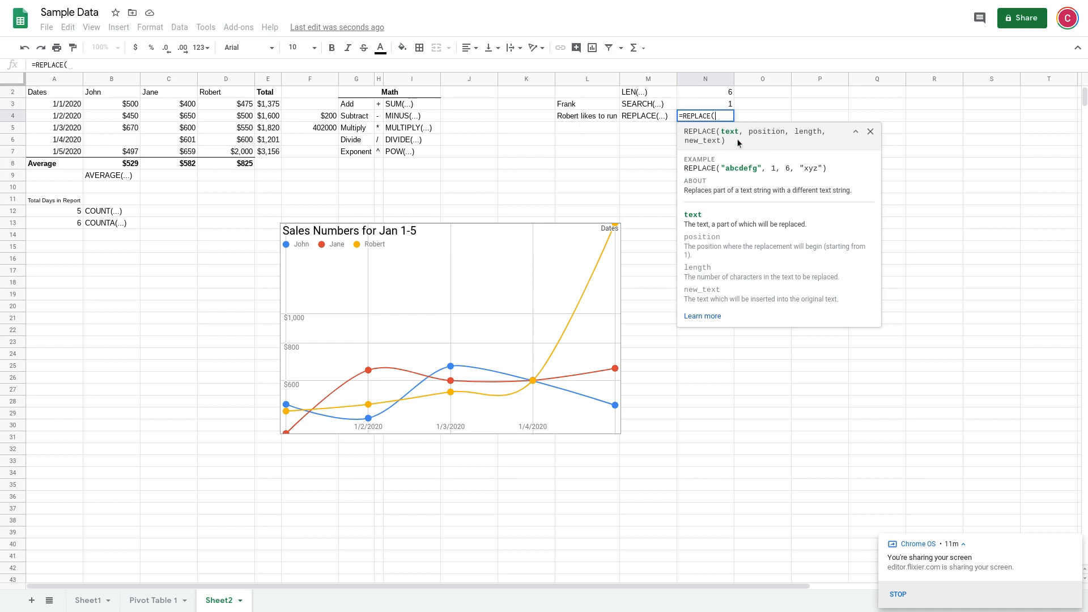
click(587, 117)
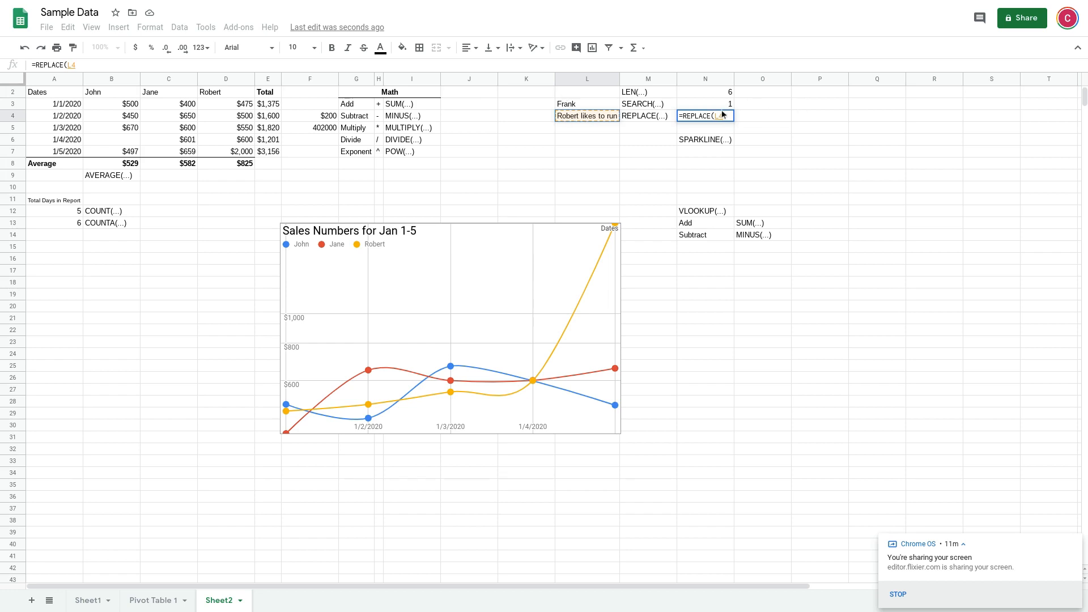
text(,)
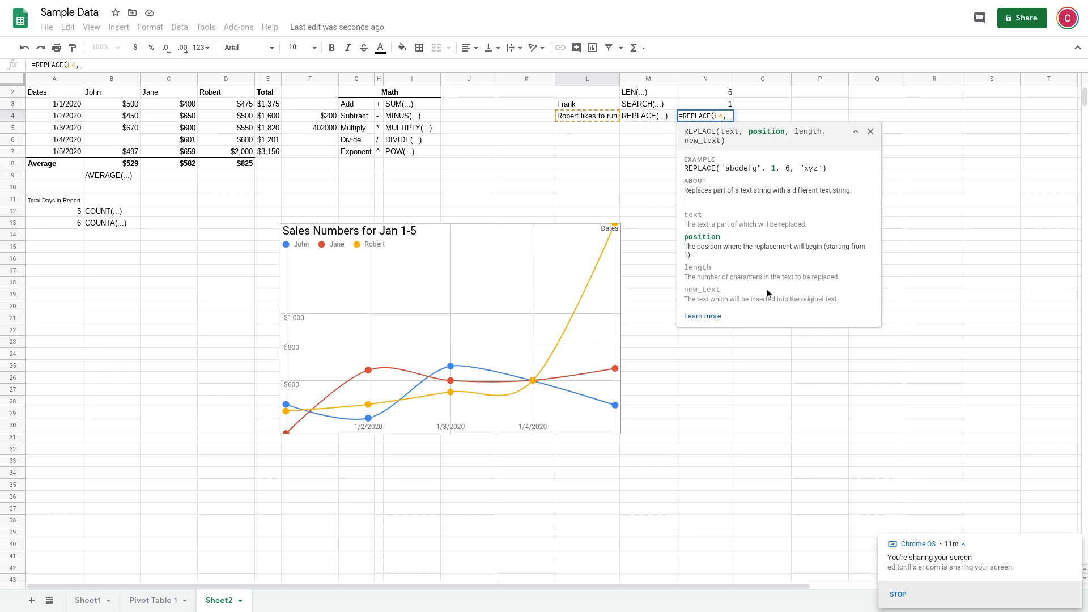
text(SEA)
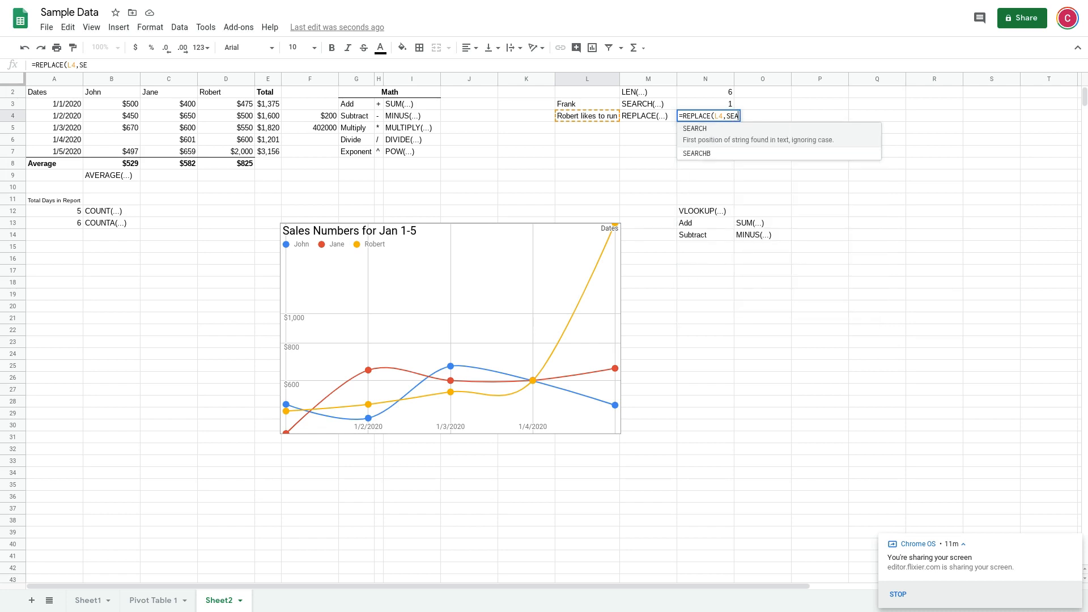
text(RCH()
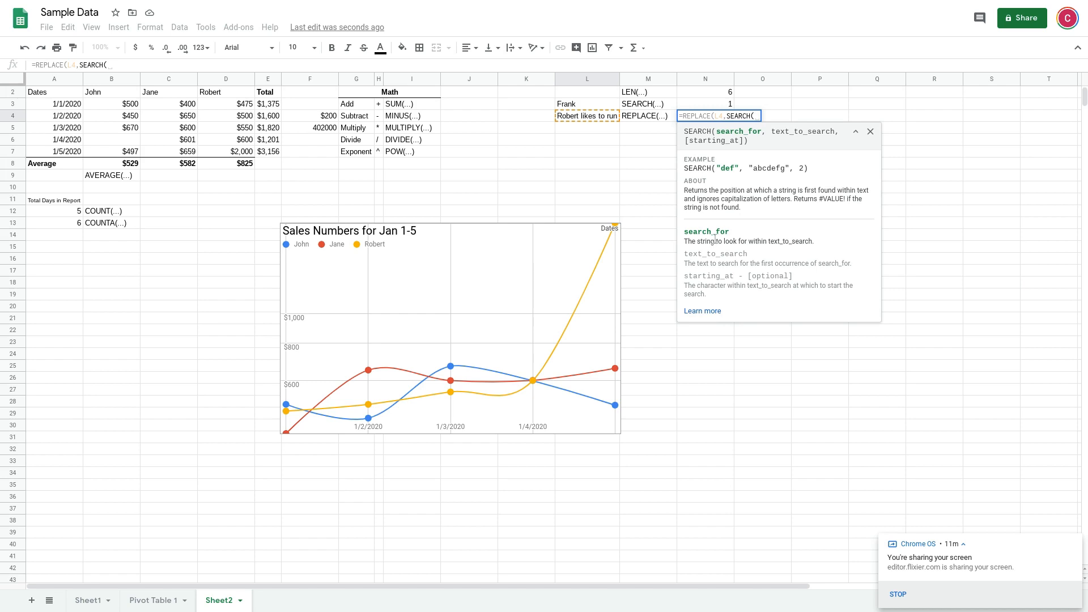
click(223, 90)
text(,)
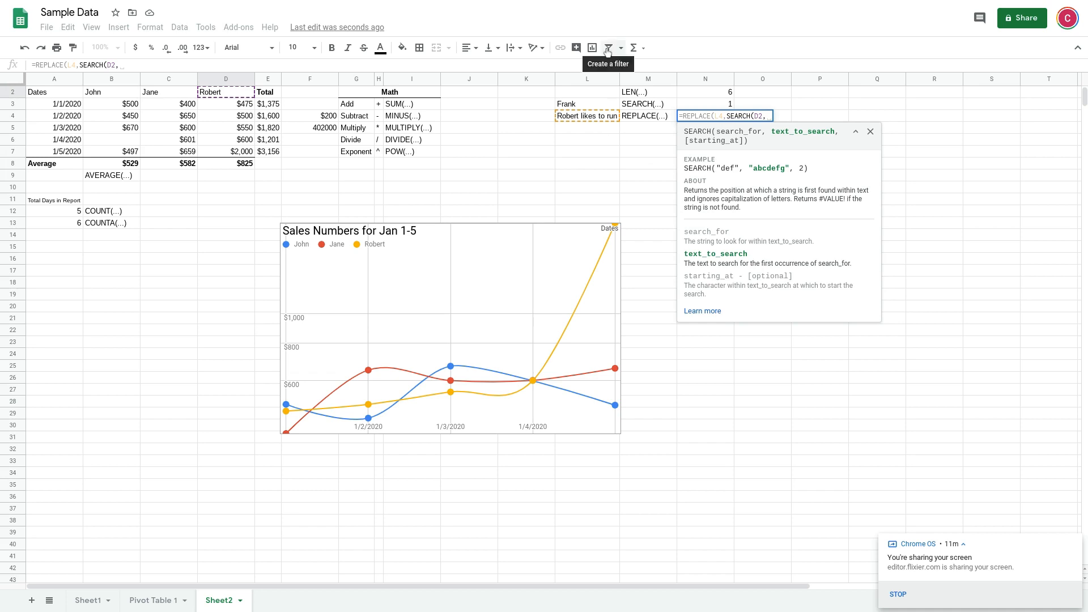
click(573, 122)
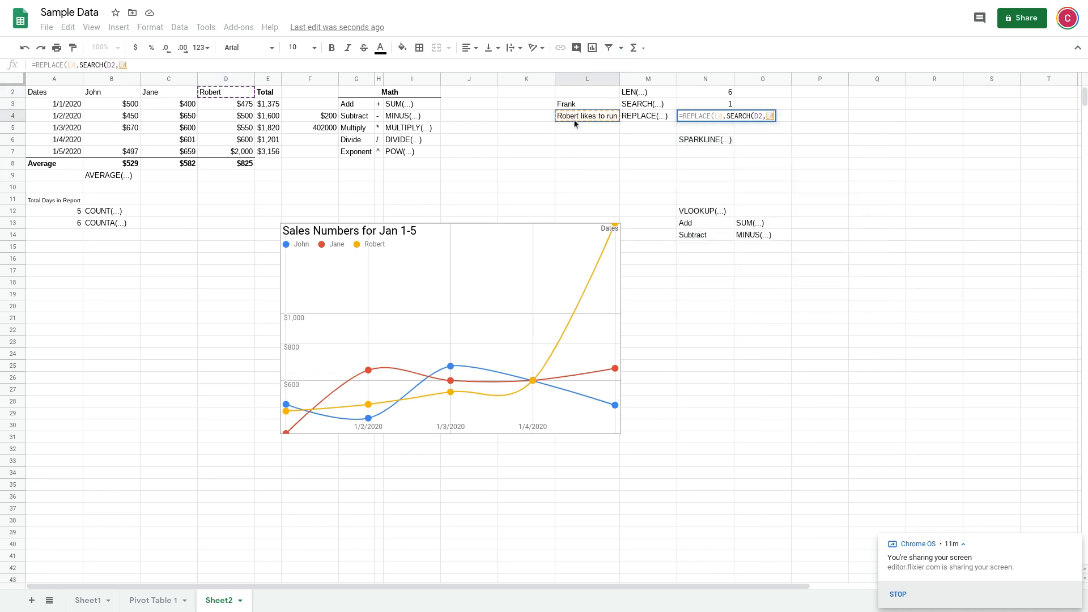
text(,)
key(BackSpace)
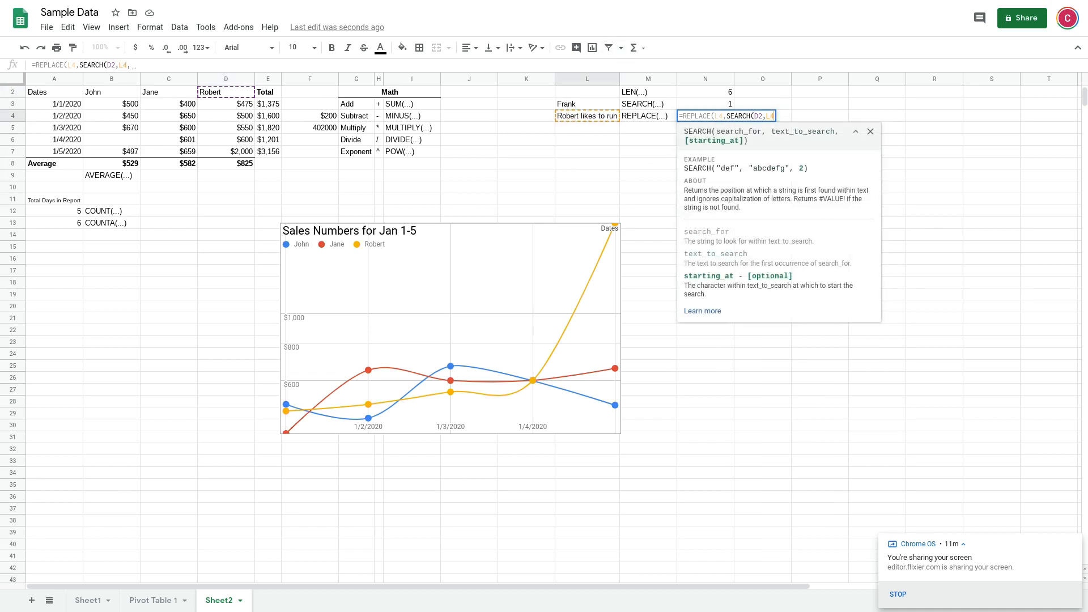
text())
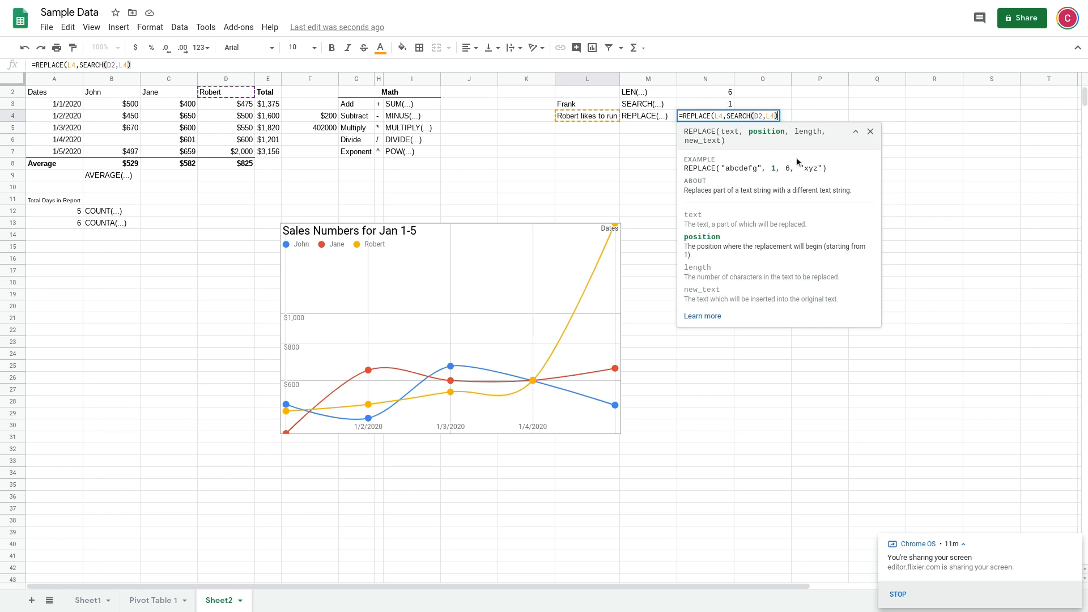
Complete N4's REPLACE formula with LEN(D2) as the length and L3 as the new text, and review it
text(,)
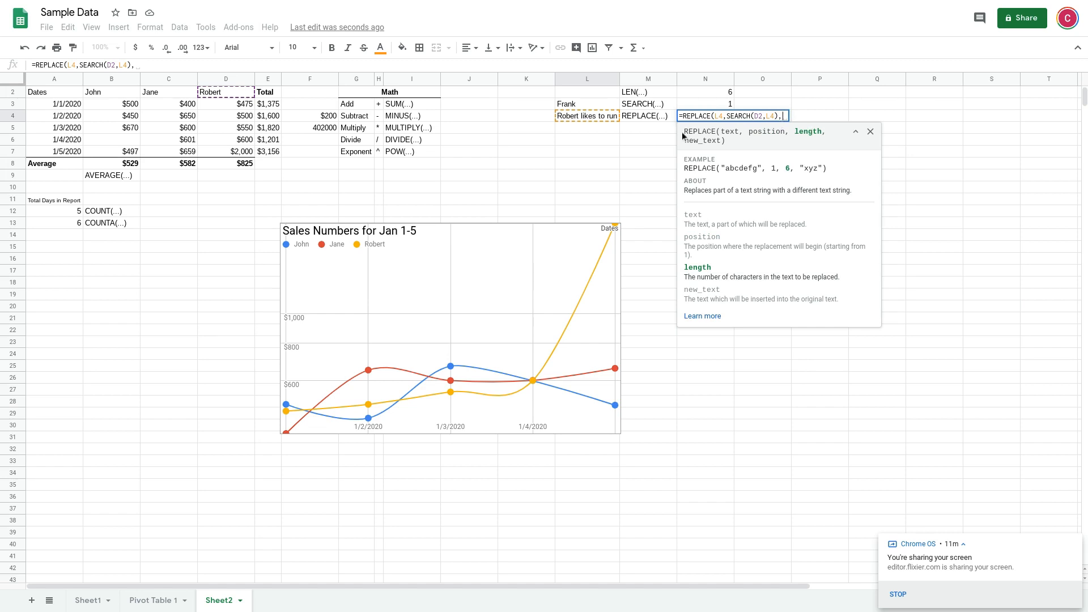
text(L)
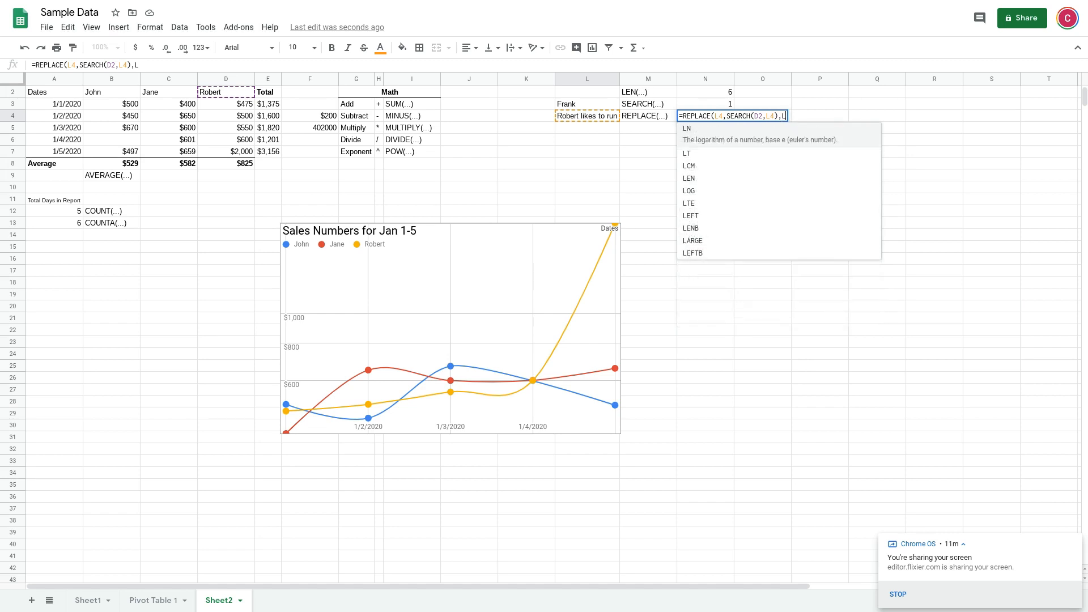
text(EN()
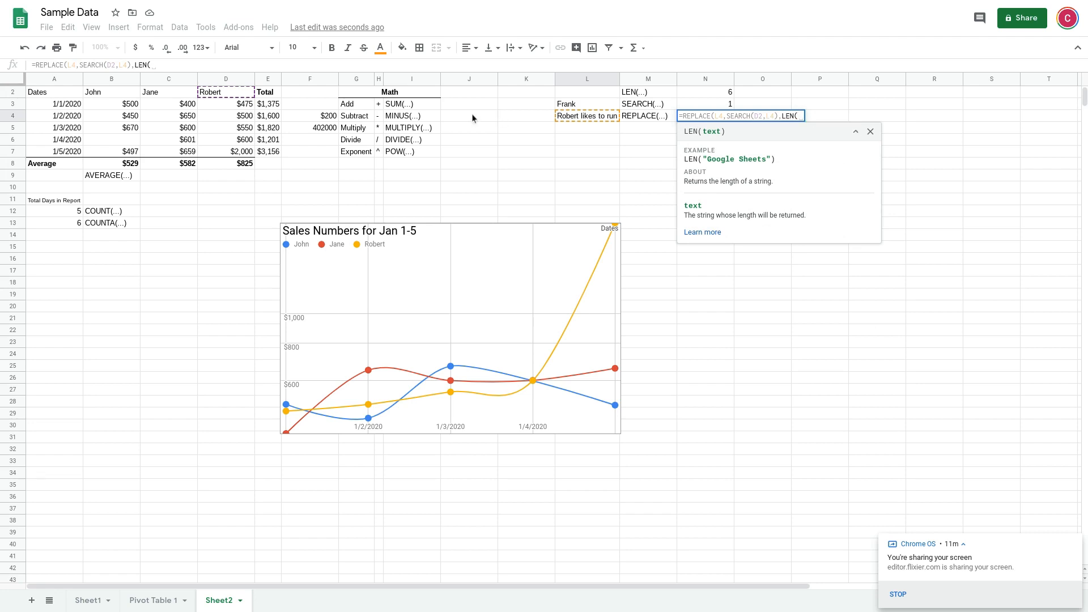
click(222, 95)
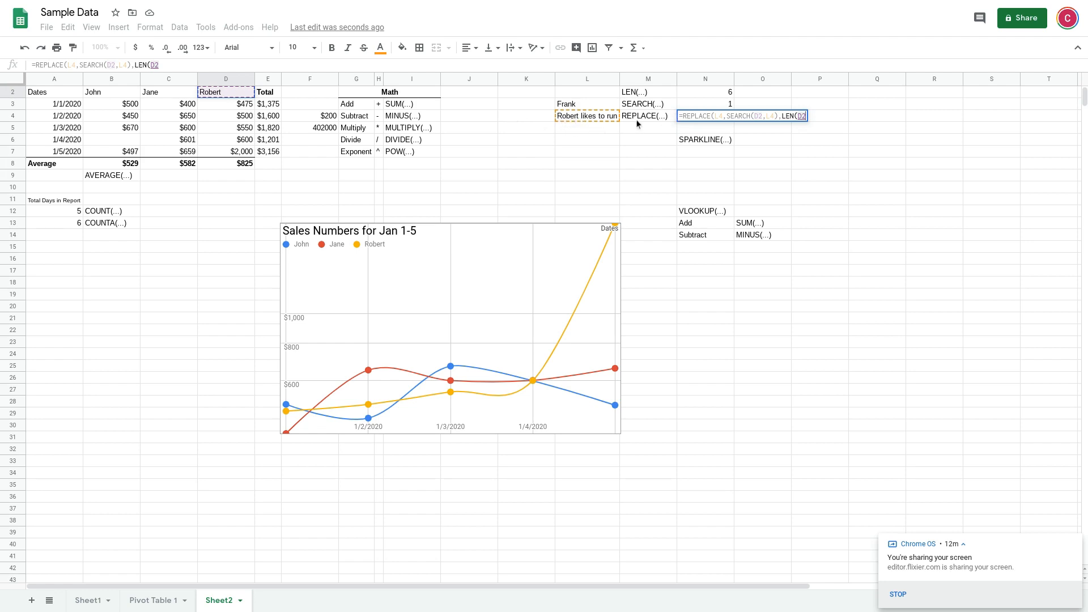
text())
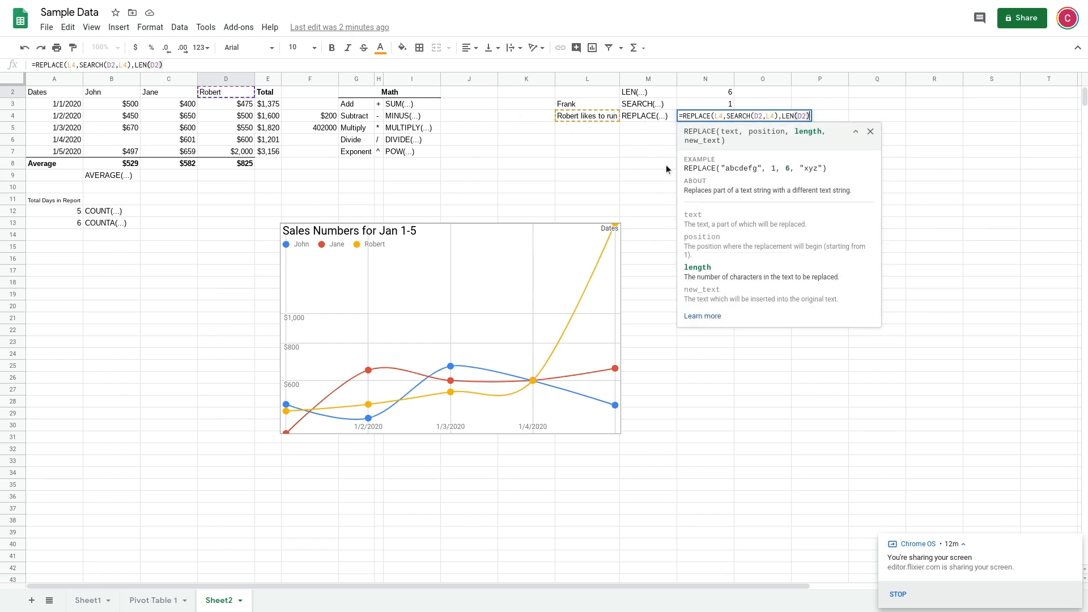
text(,)
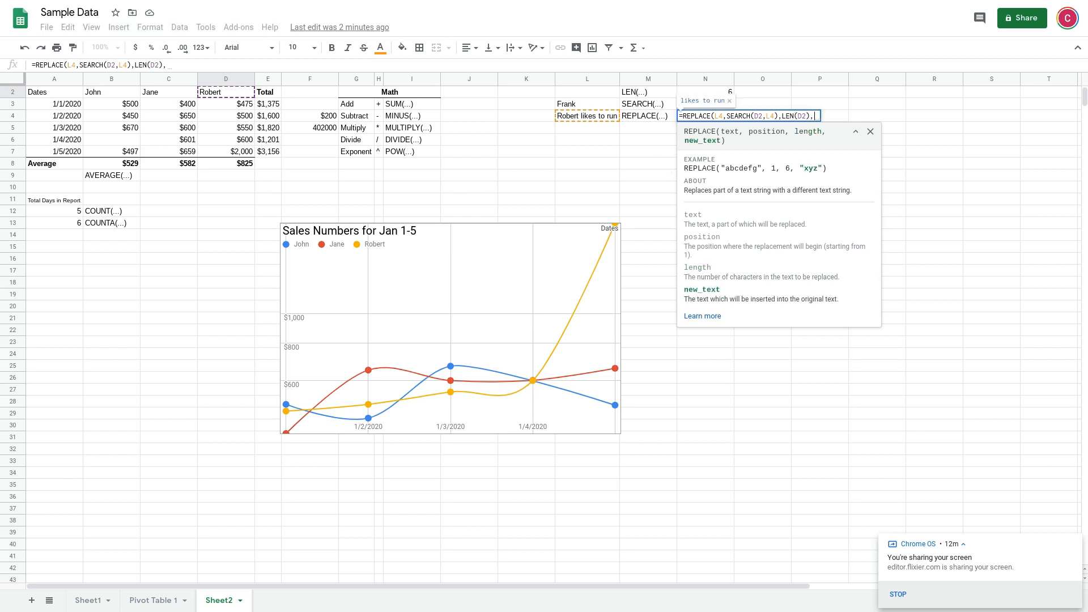
click(599, 101)
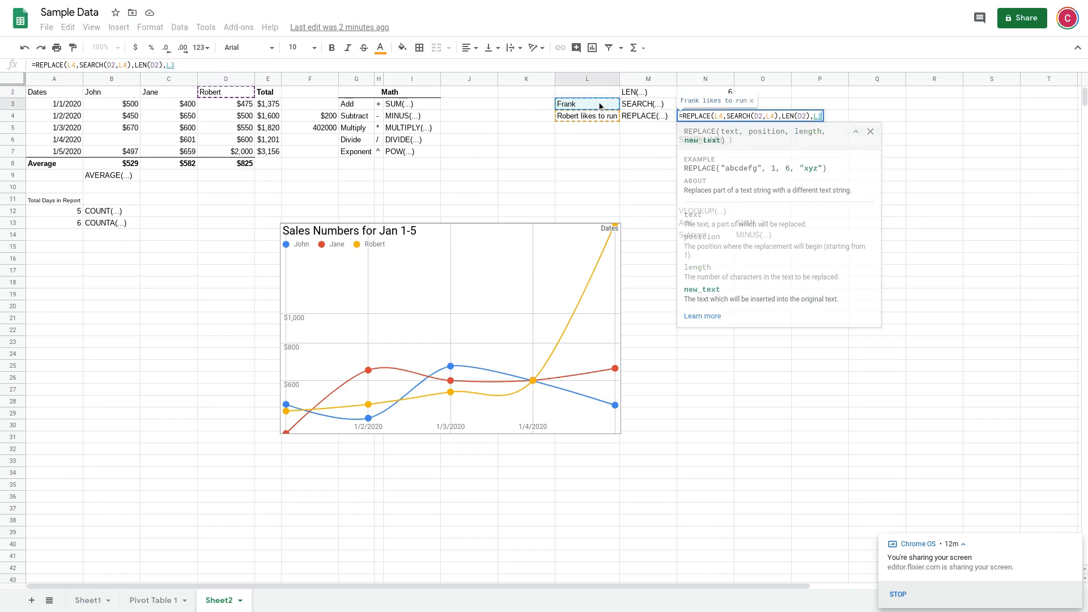
text())
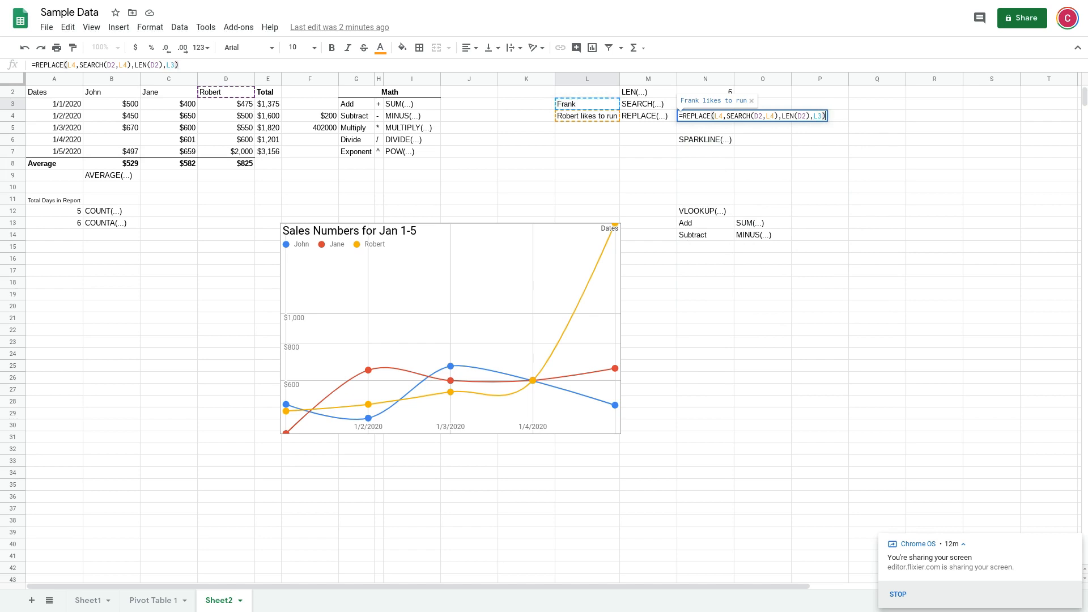
key(Return)
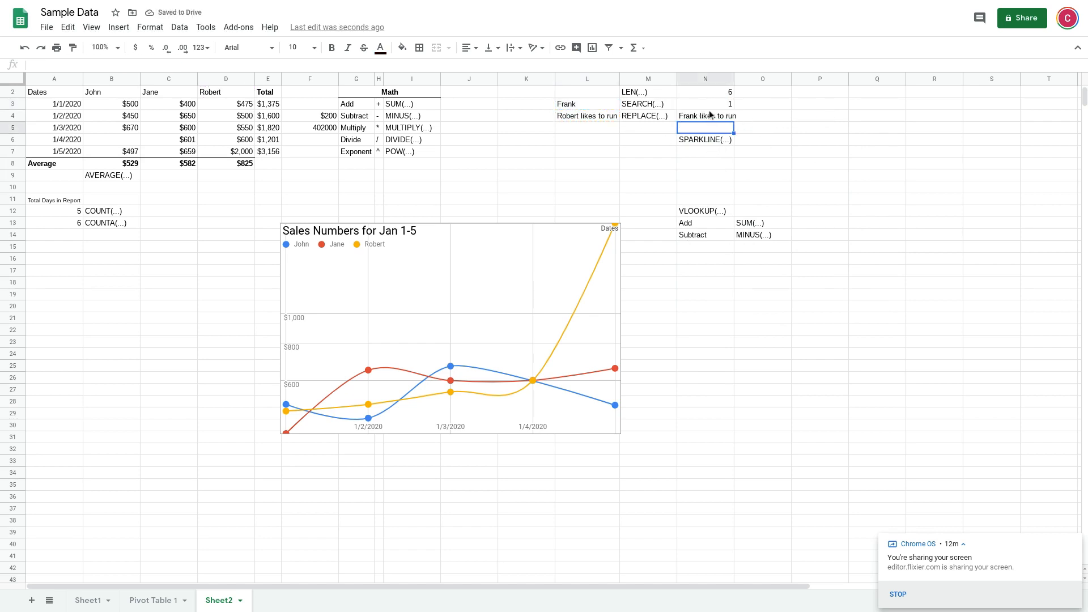
click(710, 116)
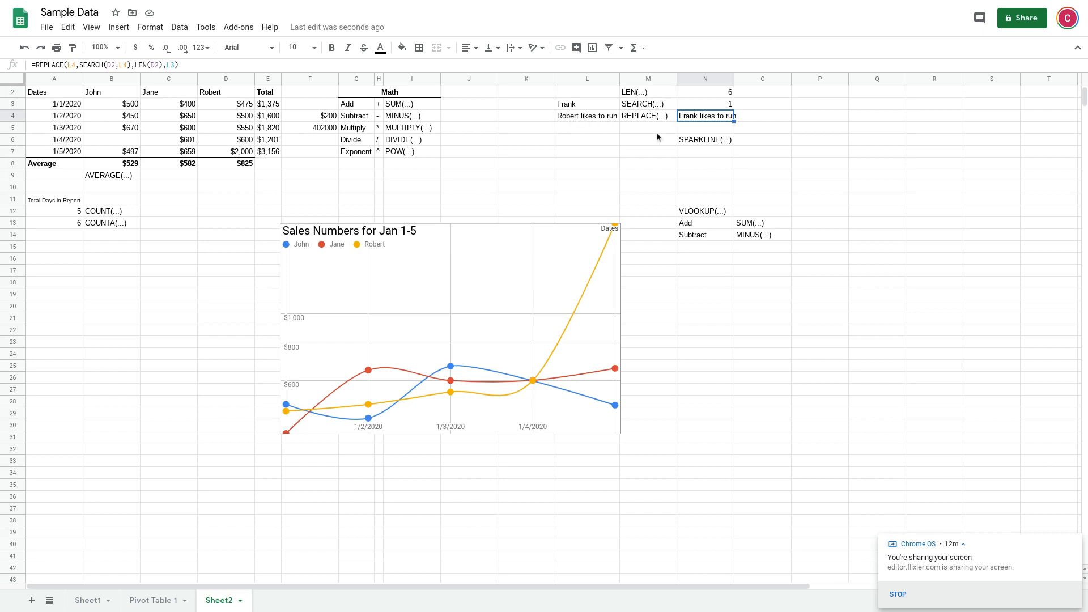
click(655, 96)
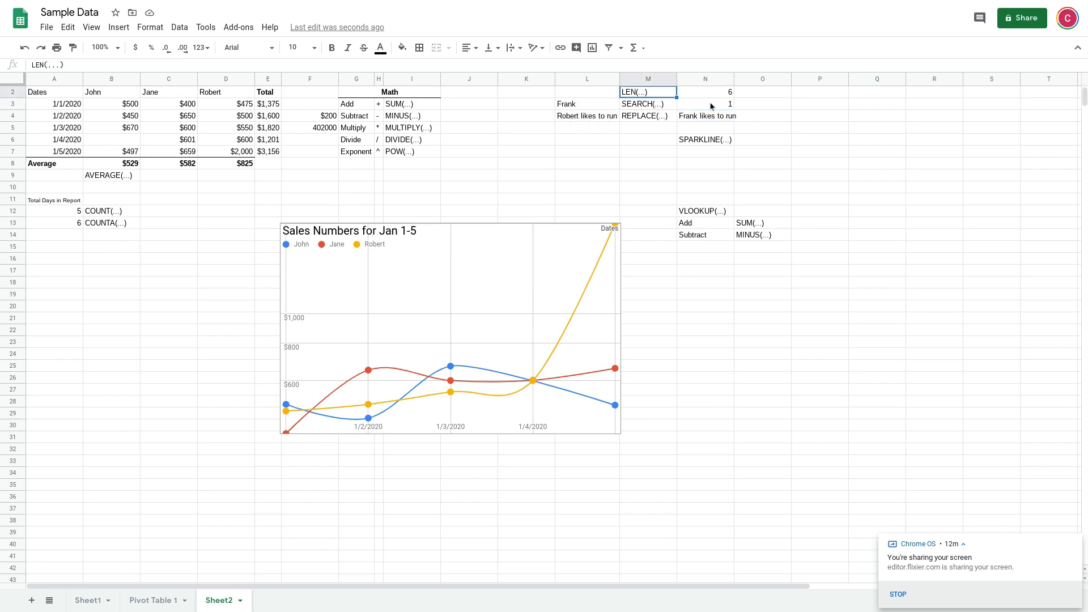
click(698, 120)
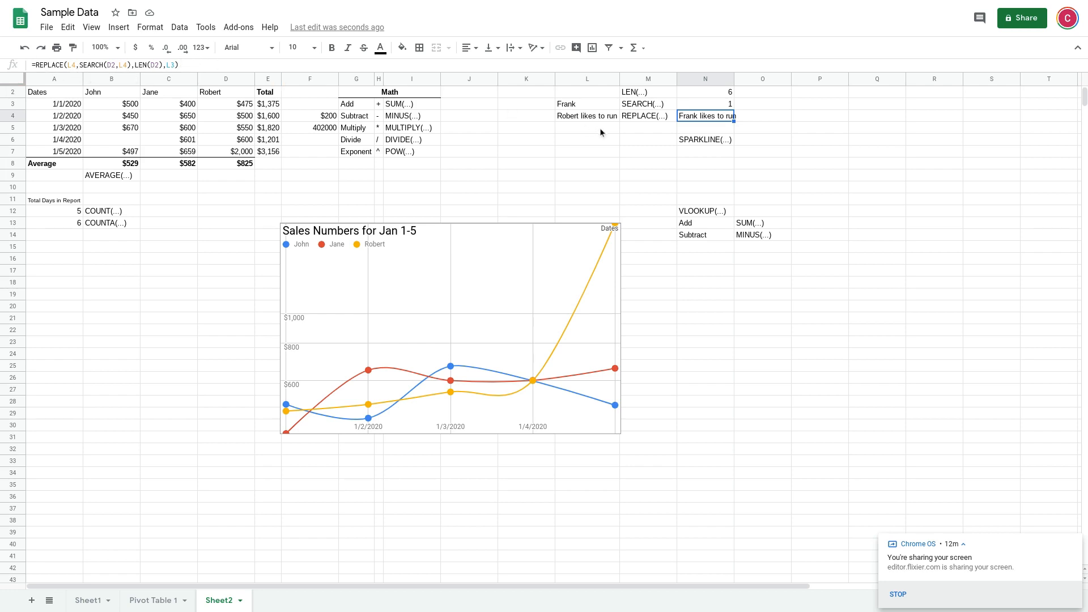
Begin a REGEXREPLACE formula in cell N5 with L4 as the text argument
click(703, 130)
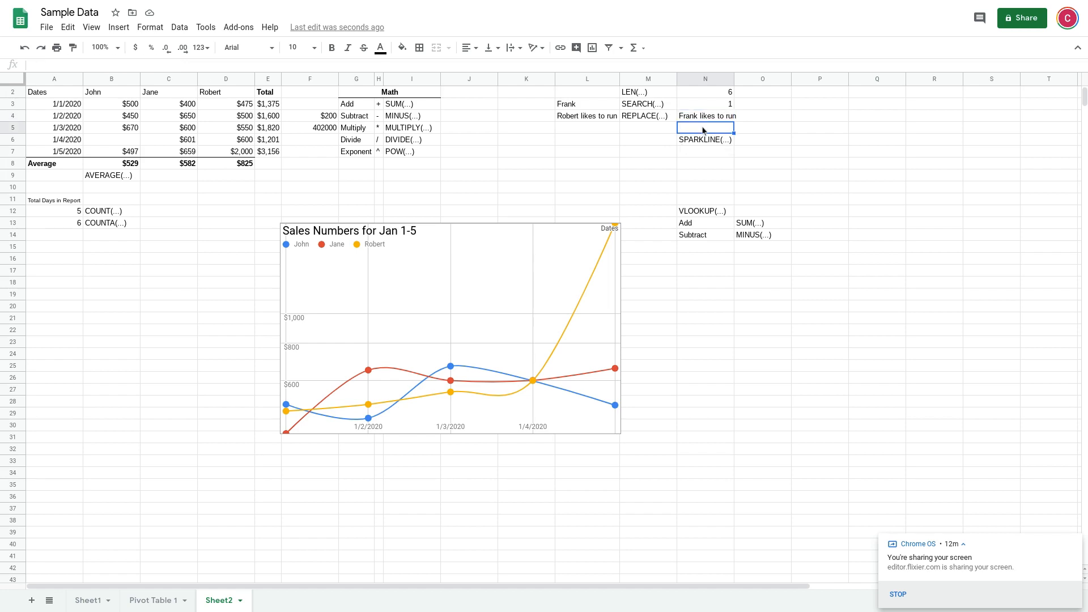
text(=REGE)
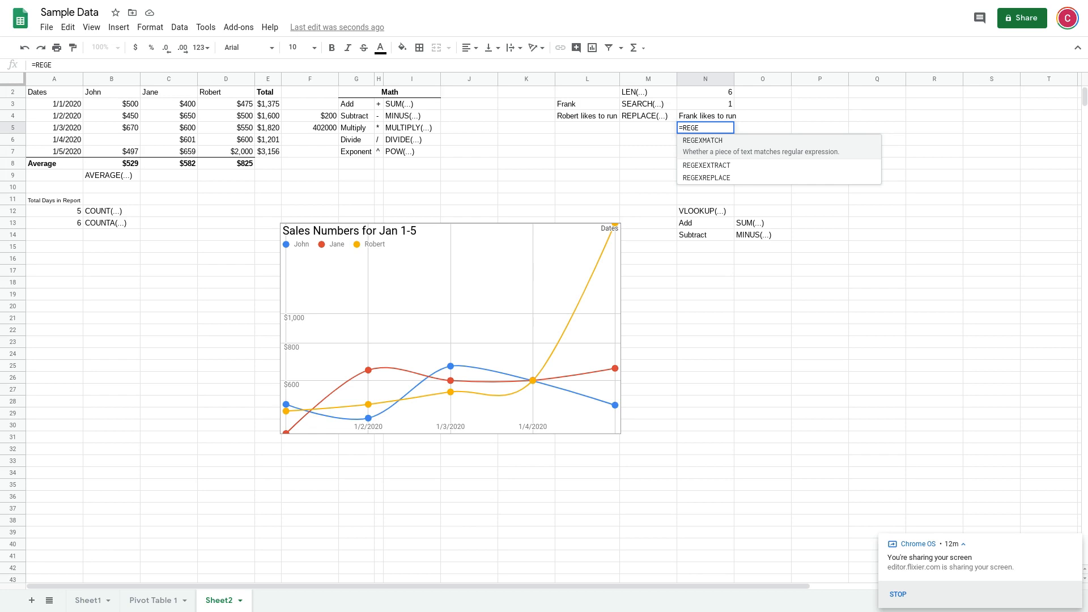
key(Down)
key(Down)
key(Down)
key(Up)
key(Tab)
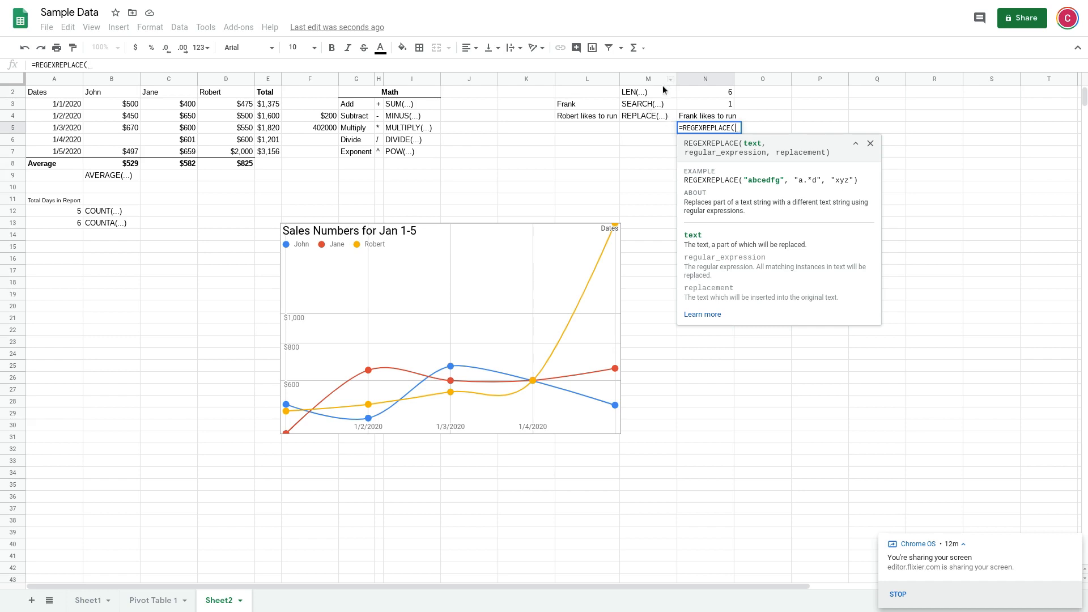
click(587, 117)
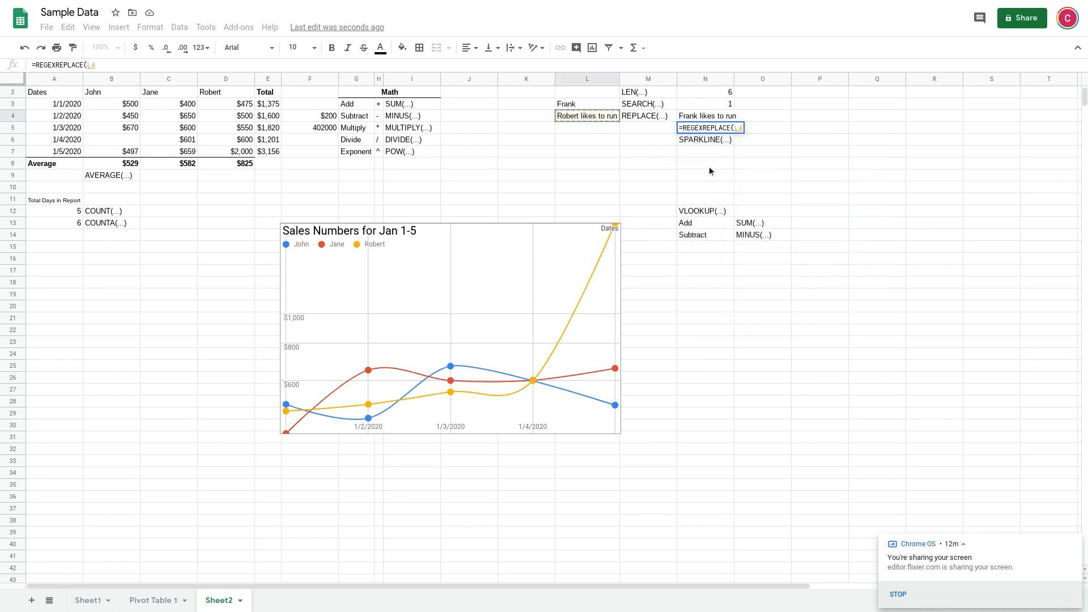
text(,)
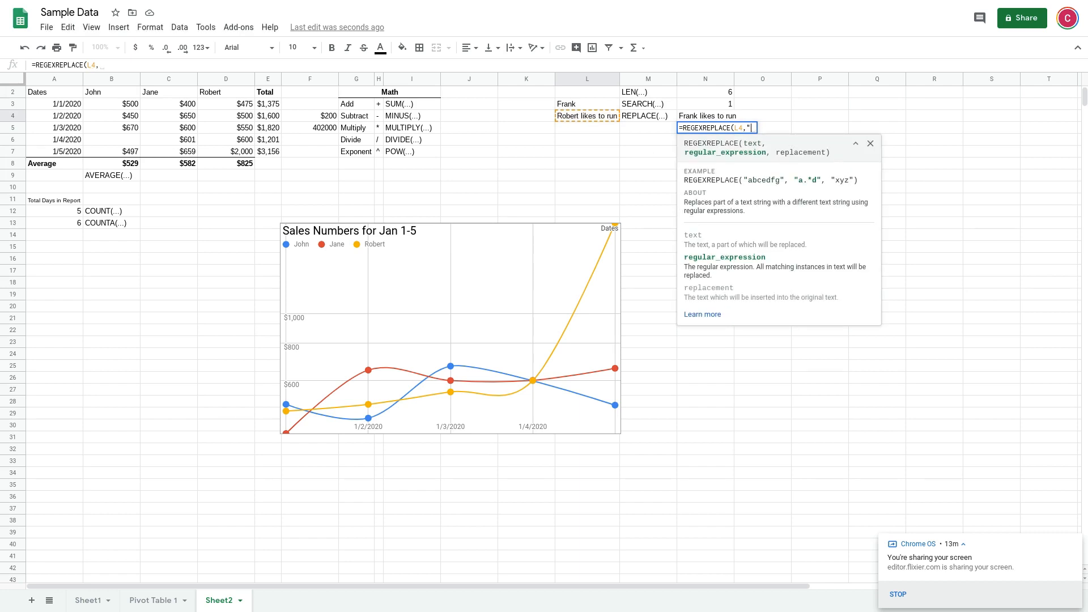
Complete N5's REGEXREPLACE formula with the pattern "Rob.*" and L3 as the replacement
text("Ro)
text(ber)
text(t)
key(BackSpace)
key(BackSpace)
key(BackSpace)
text(.*)
key(BackSpace)
key(BackSpace)
text(.*",)
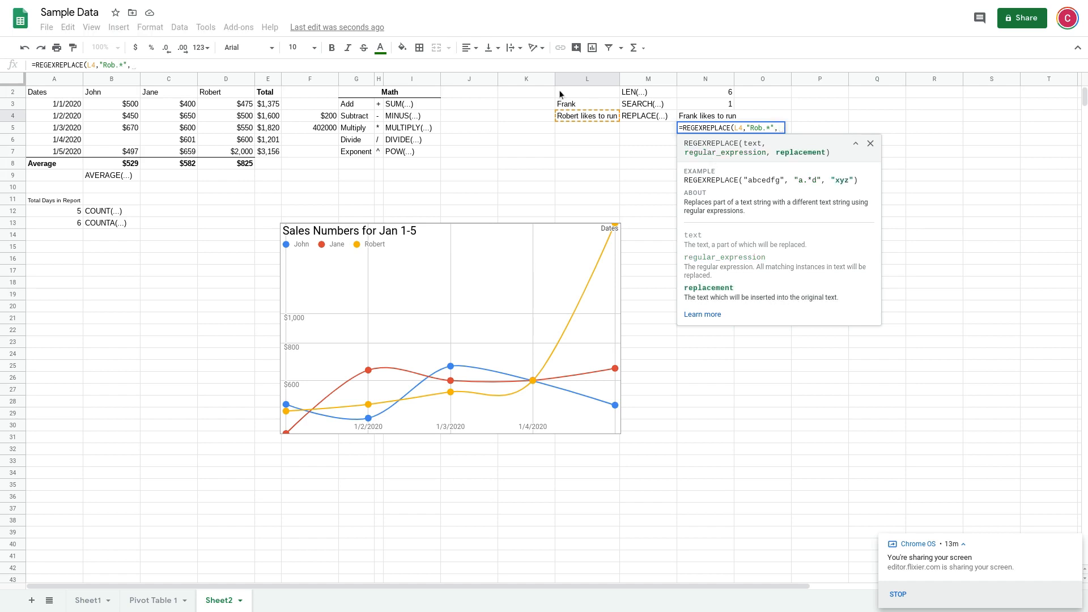
click(572, 104)
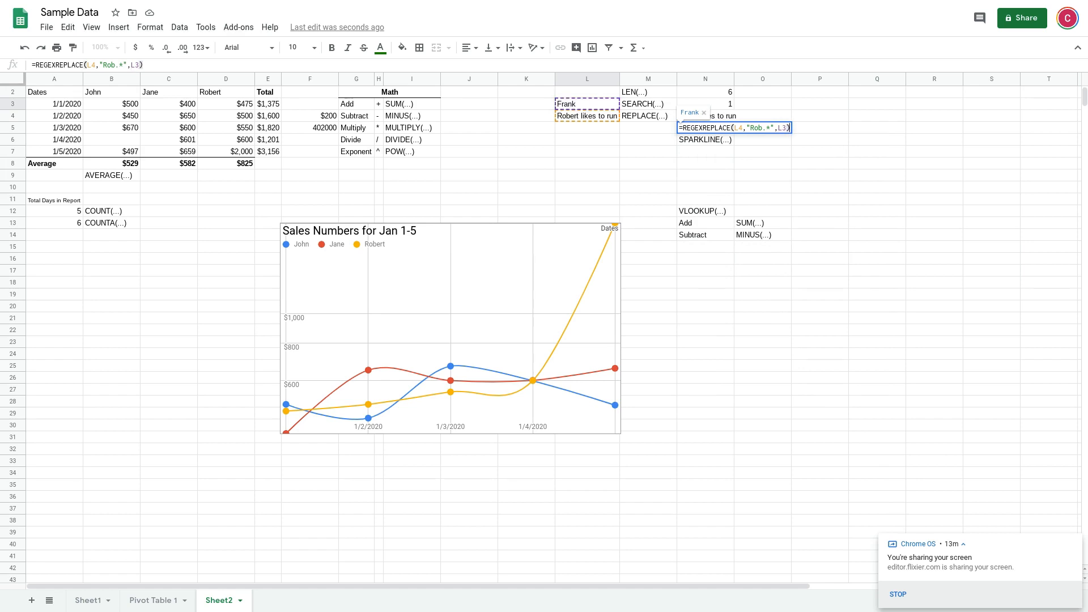
key(Return)
Change the regular expression in N5's REGEXREPLACE formula to "Rob.*t"
click(719, 131)
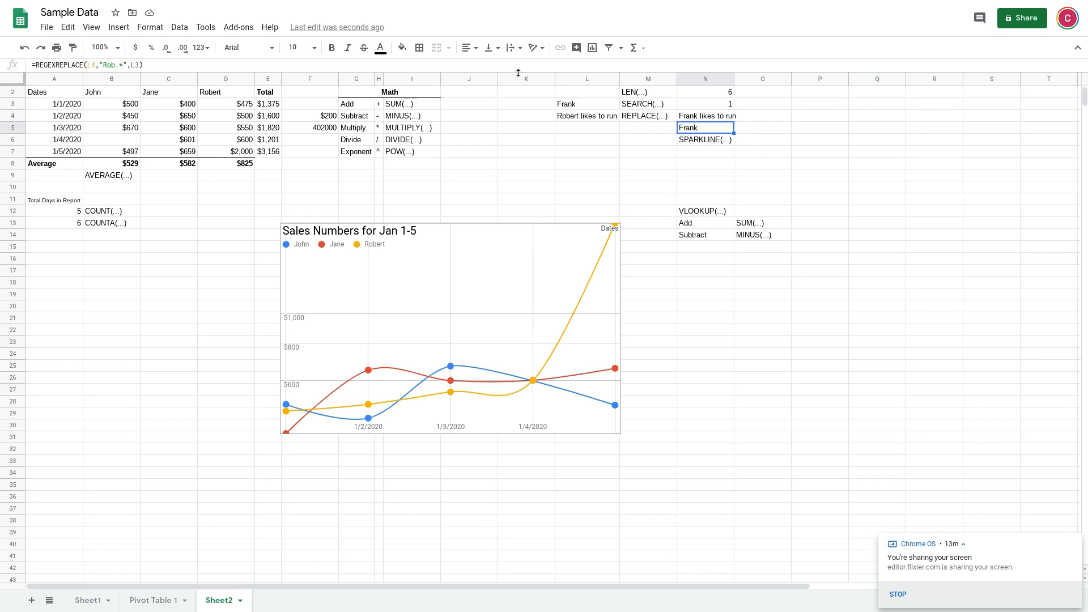
click(257, 65)
key(BackSpace)
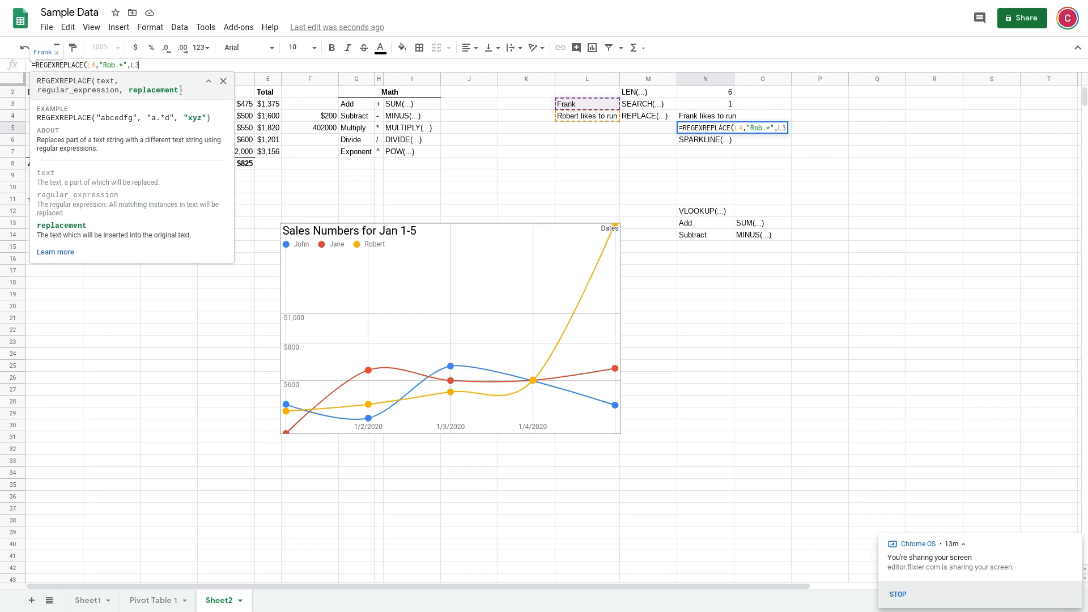
key(Left)
key(Left)
key(Left)
key(Left)
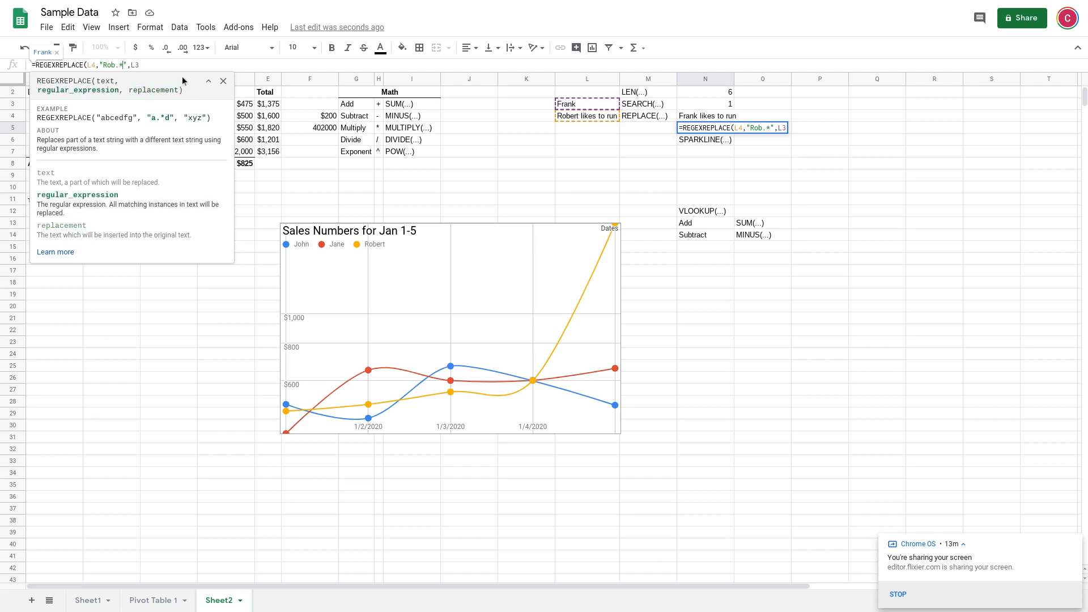
text(t)
key(Return)
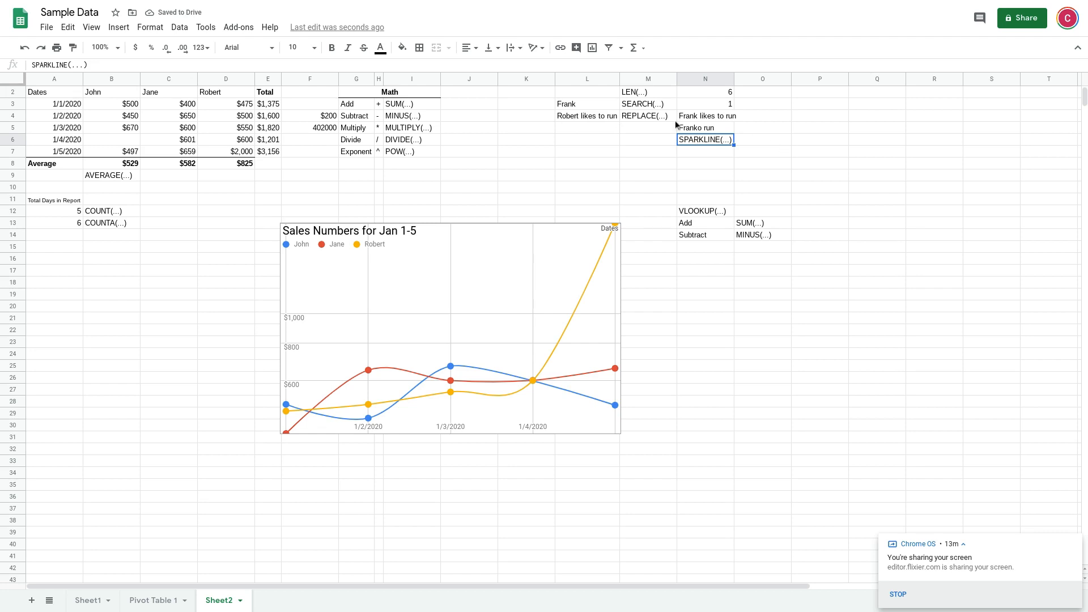
Clear the REGEXREPLACE formula from cell N5
click(695, 129)
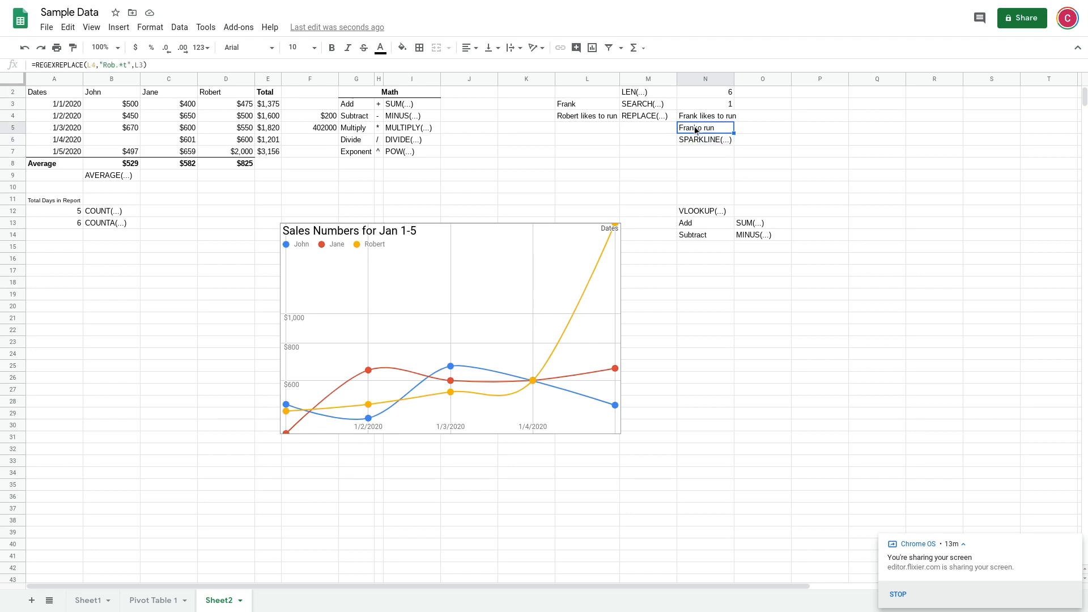
key(Delete)
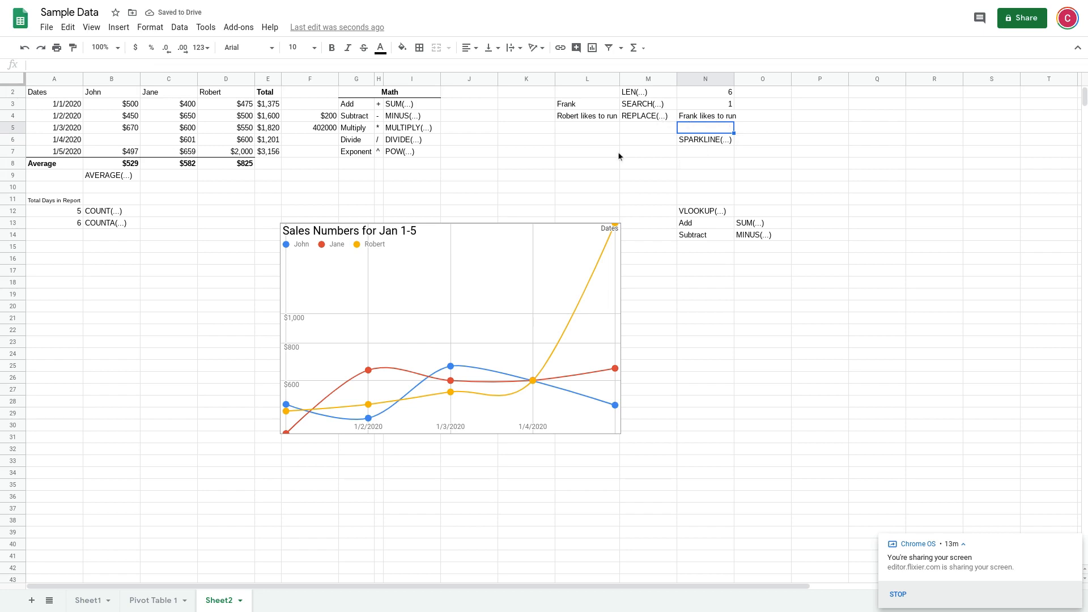
Begin an IF formula in cell L8 with B8>500 as the logical expression
click(576, 164)
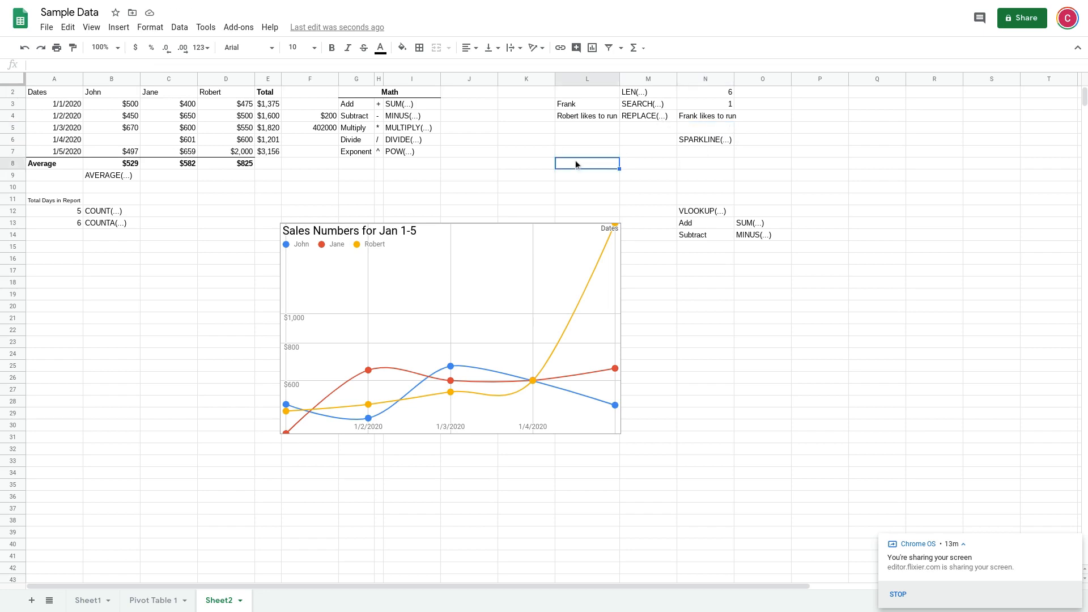
text(=IF()
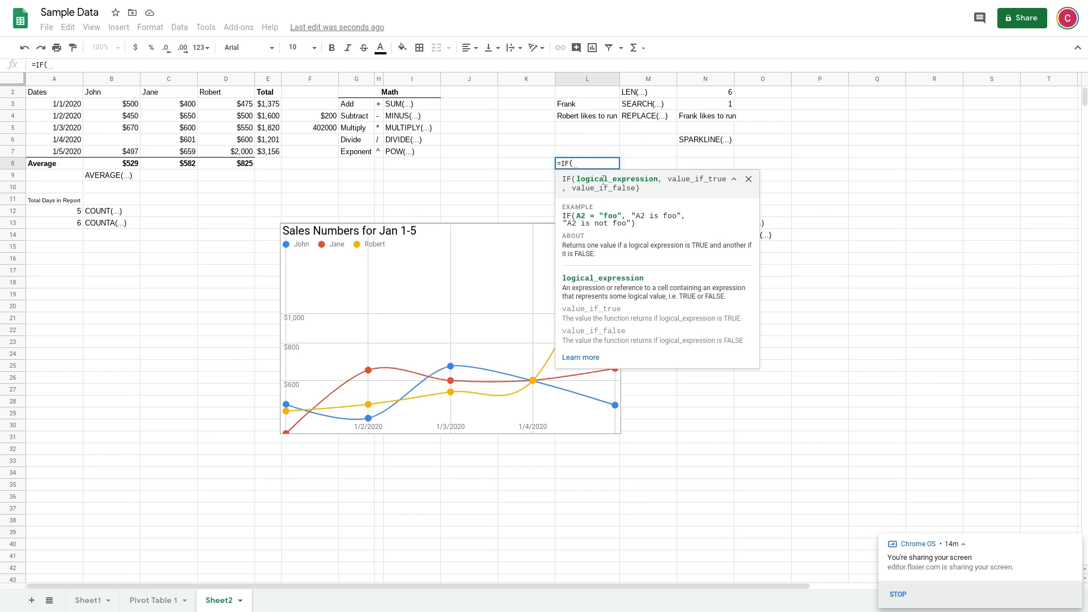
mouse_move(574, 4)
click(109, 163)
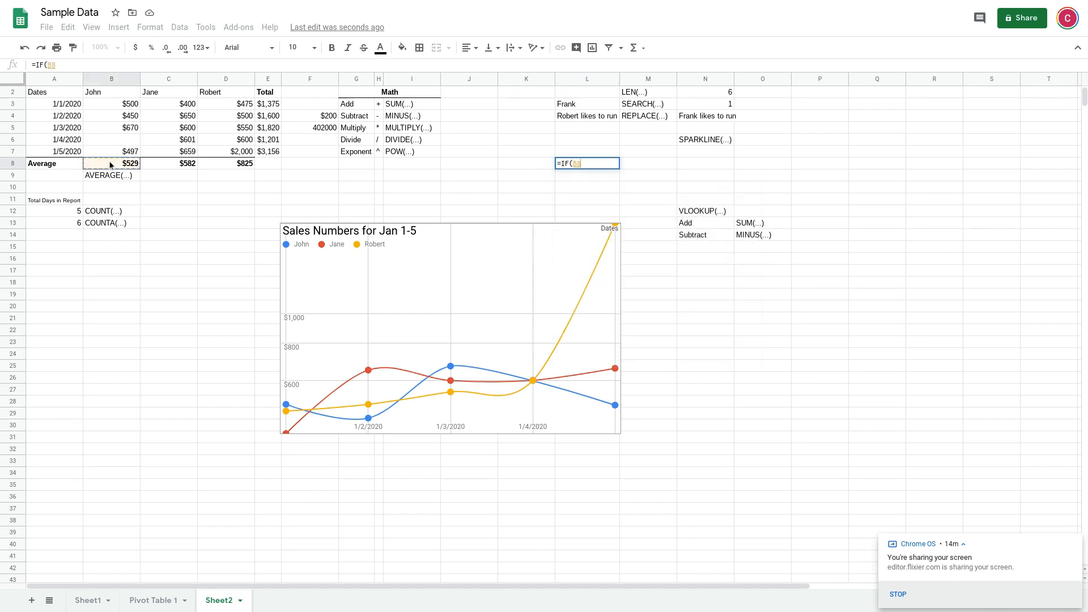
text(>500)
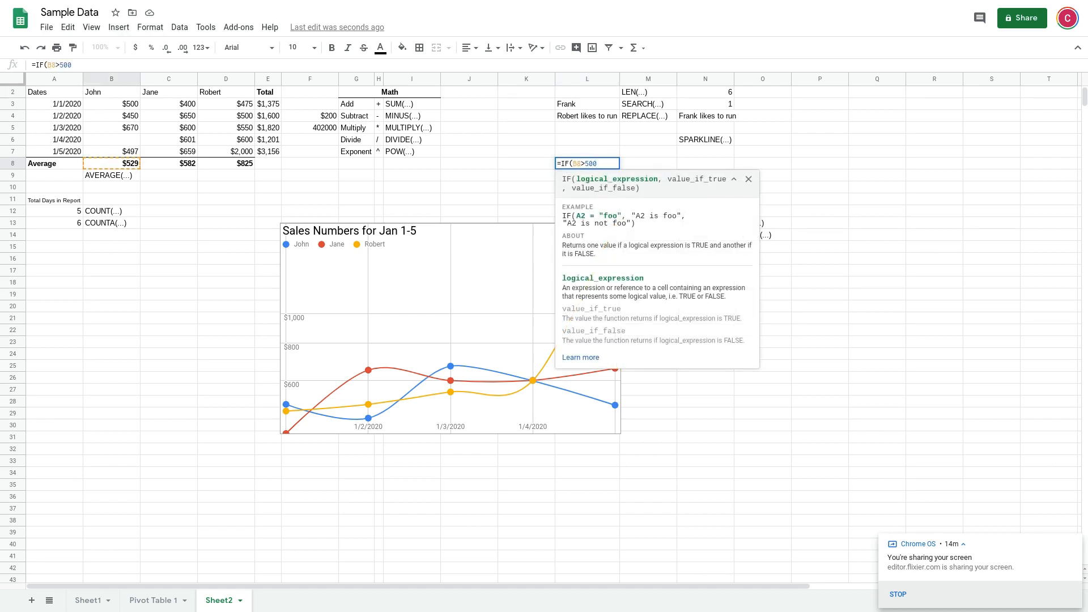
text(,)
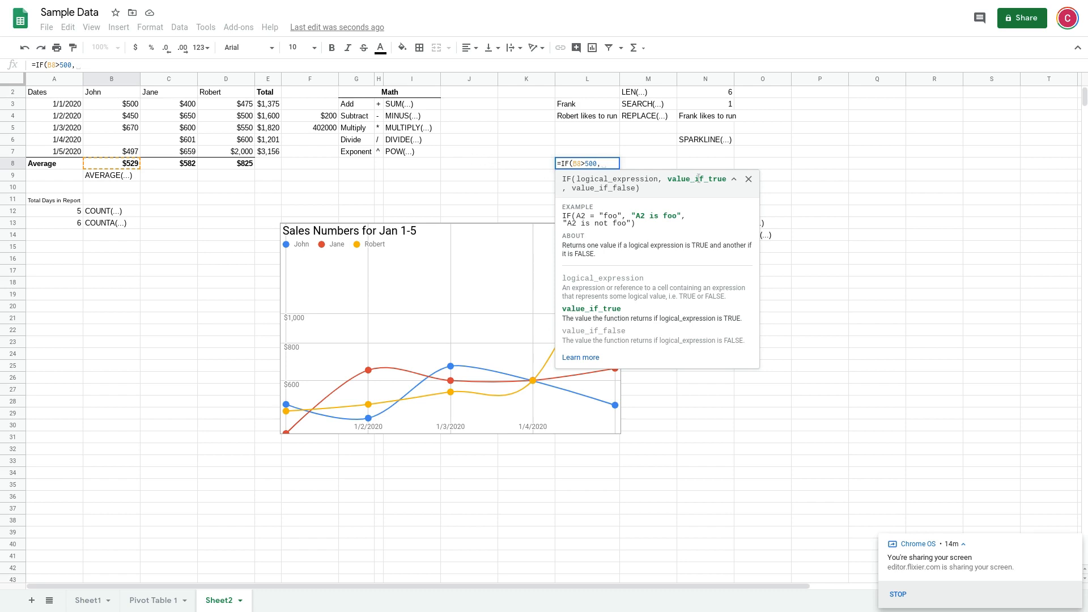
Complete L8's IF formula with text results: column B's header name plus "did good" if true, and the same name plus "needs some work." if false
text("John )
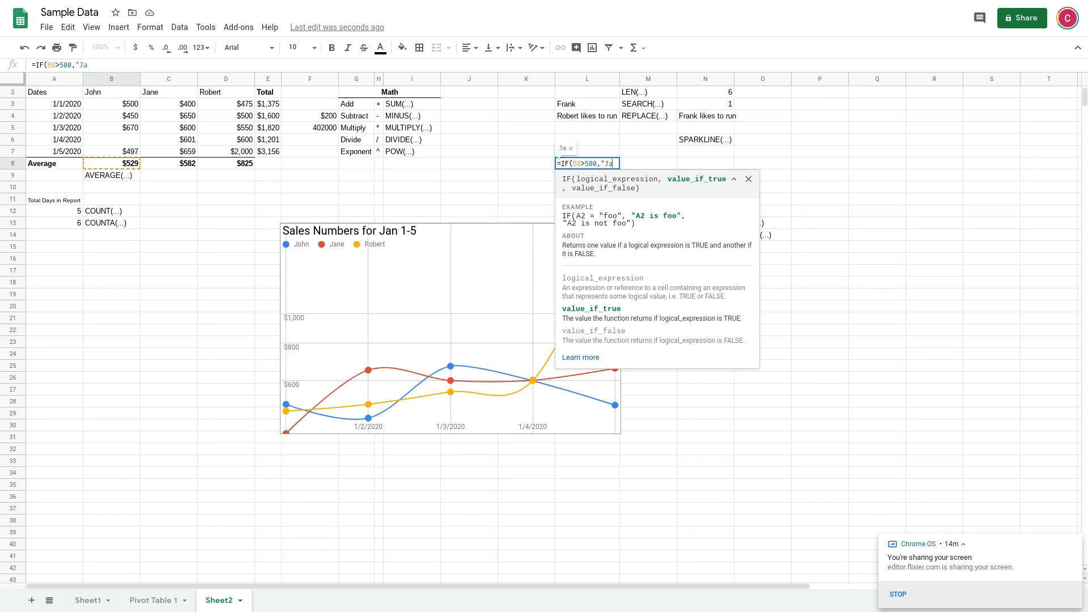
text(did good")
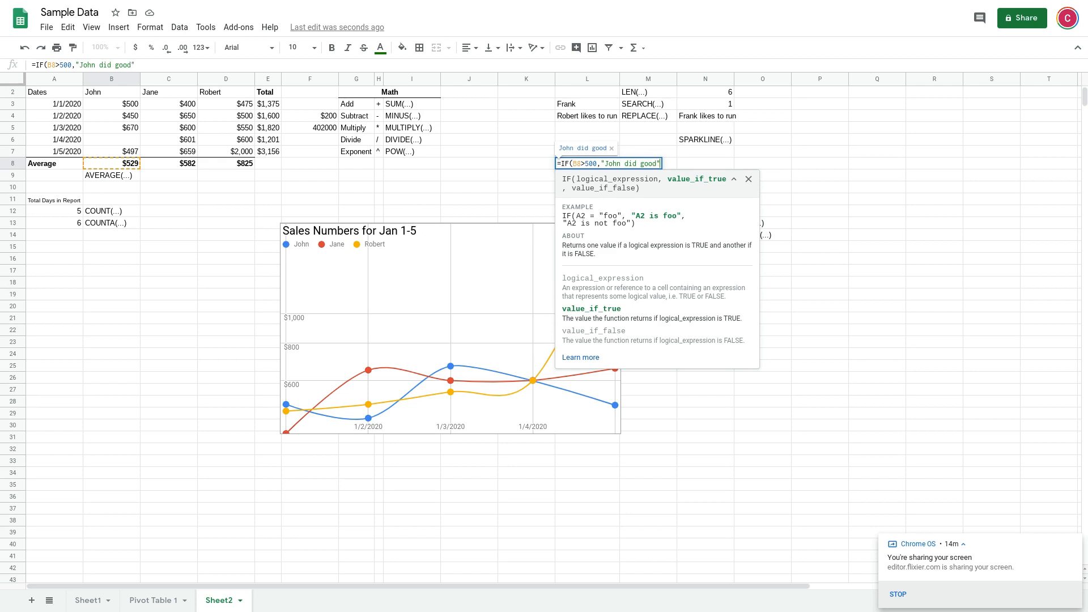
text(,)
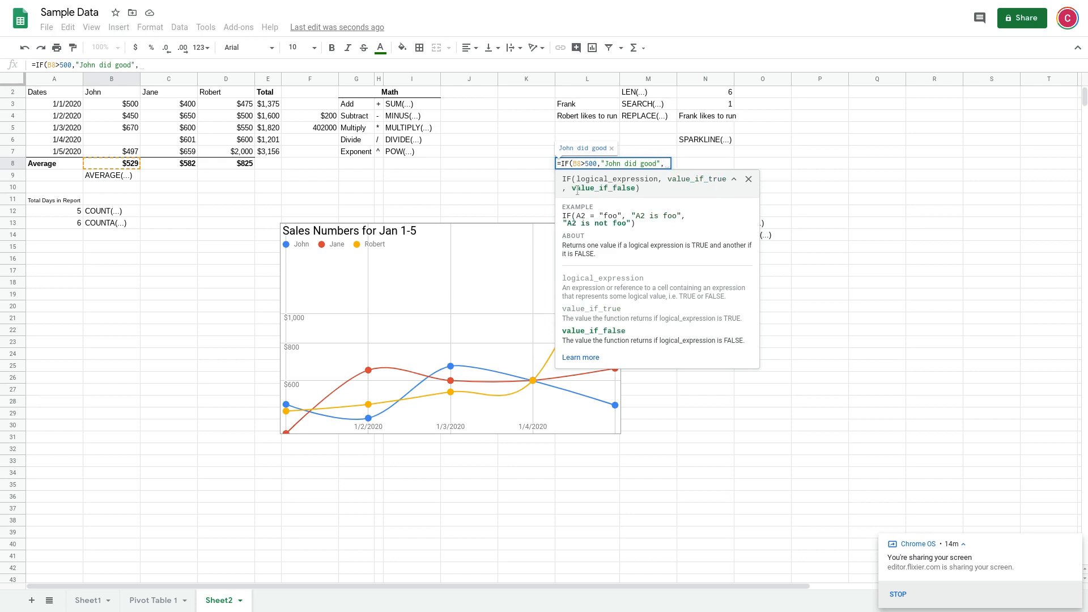
text("Joh)
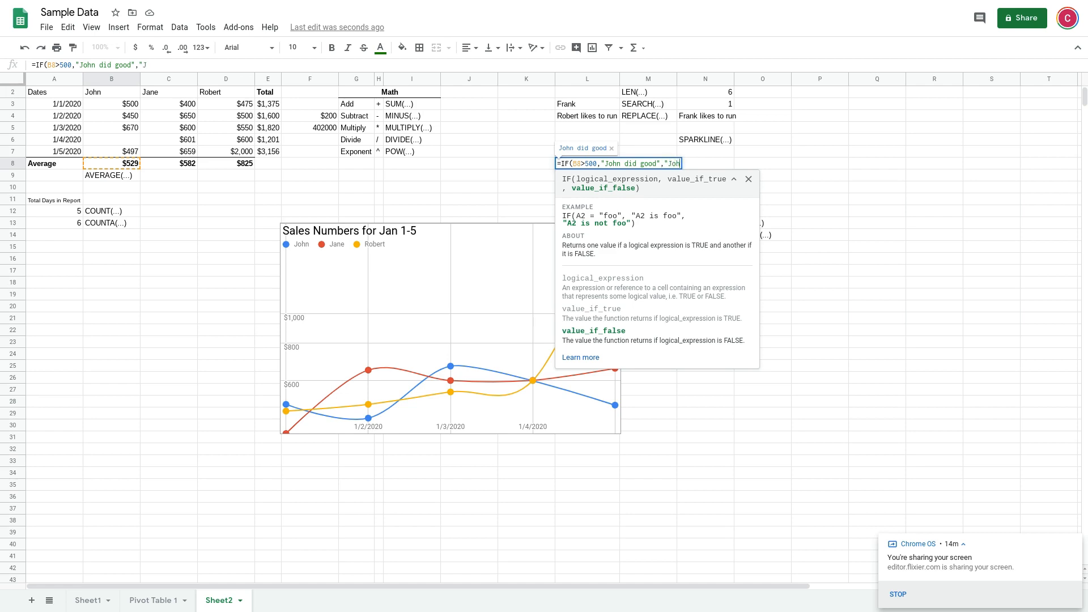
text(n needs om)
key(BackSpace)
key(BackSpace)
text(some )
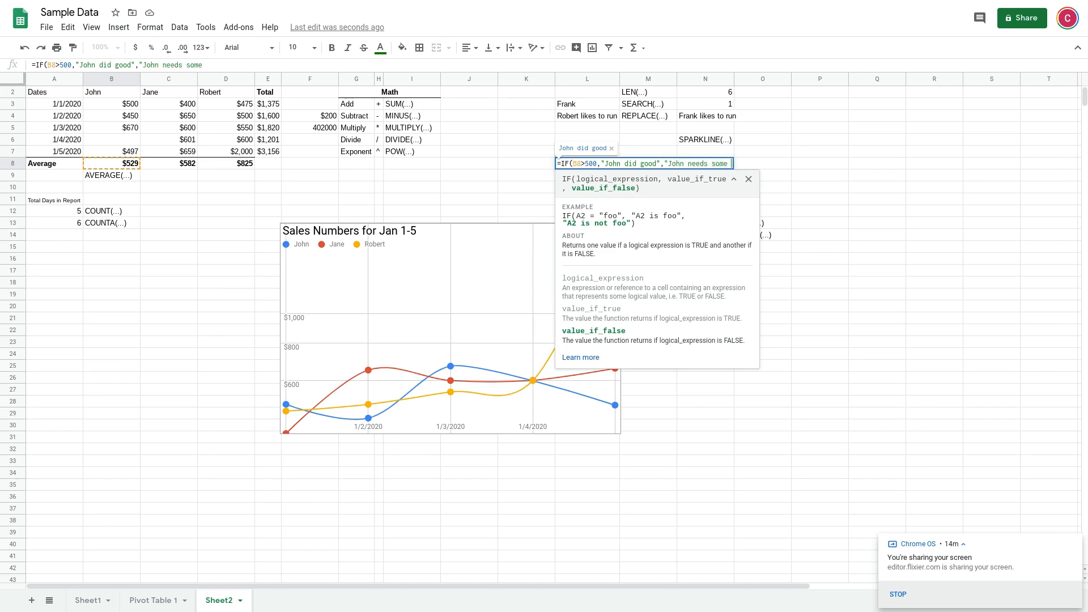
text(work."))
key(Return)
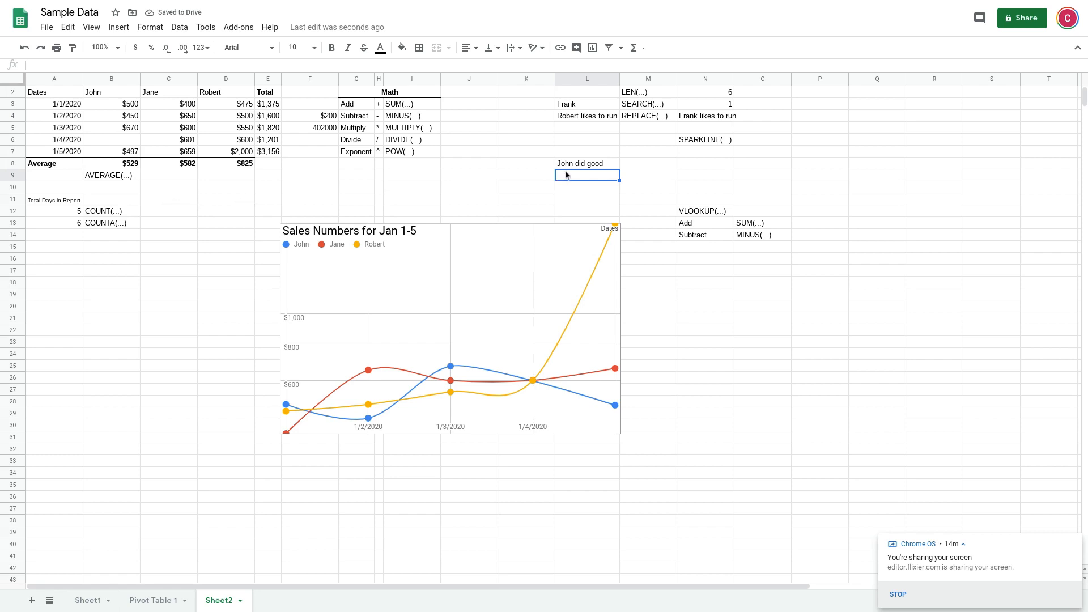
Review the condition, the true value and the false value in L8's IF formula
click(589, 166)
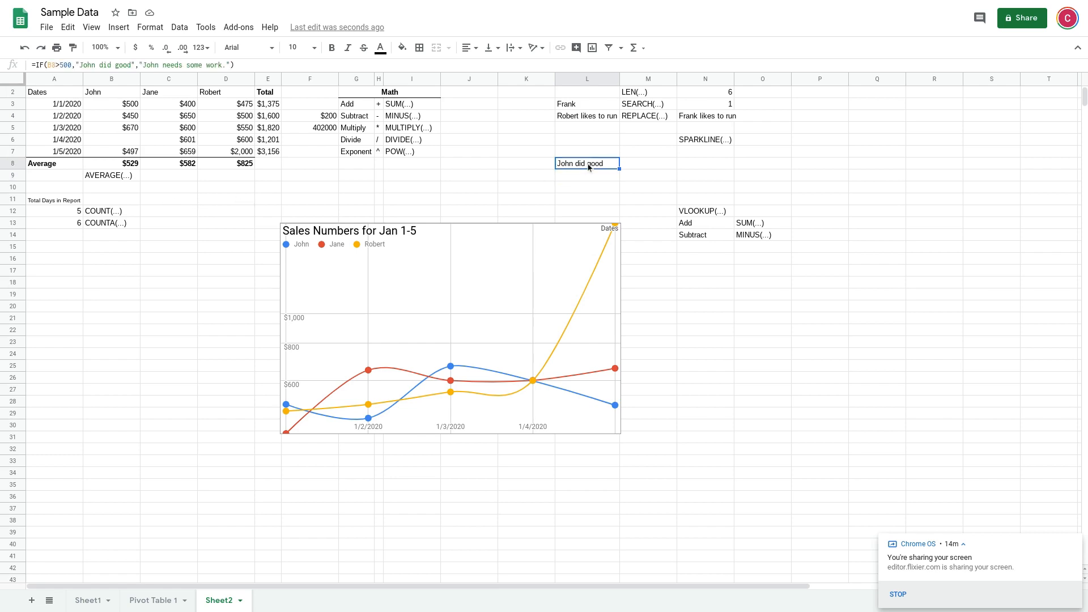
click(49, 64)
drag(48, 65, 72, 65)
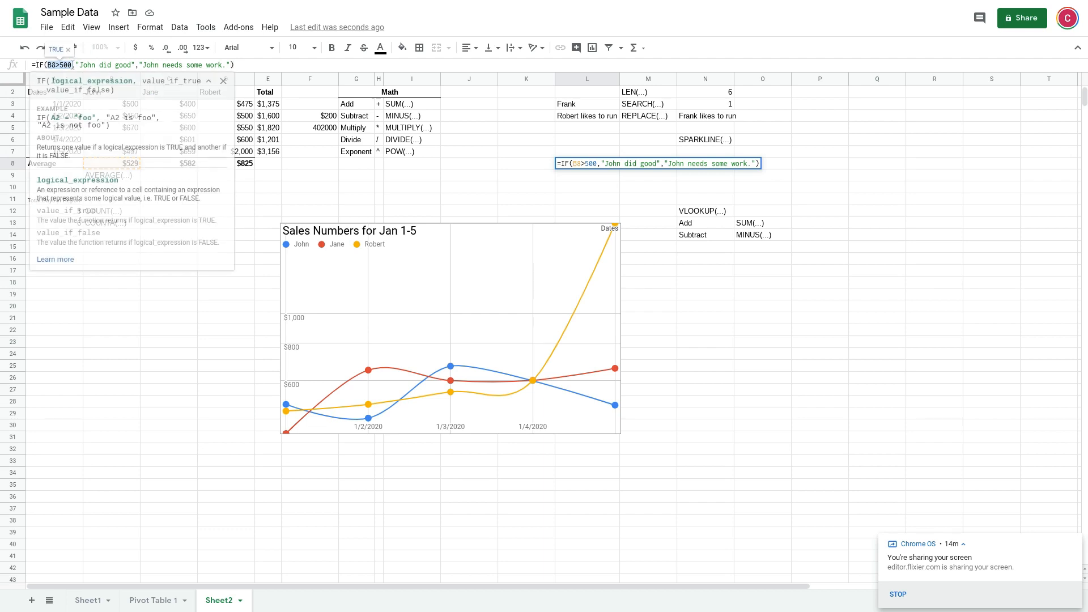
click(106, 66)
click(154, 64)
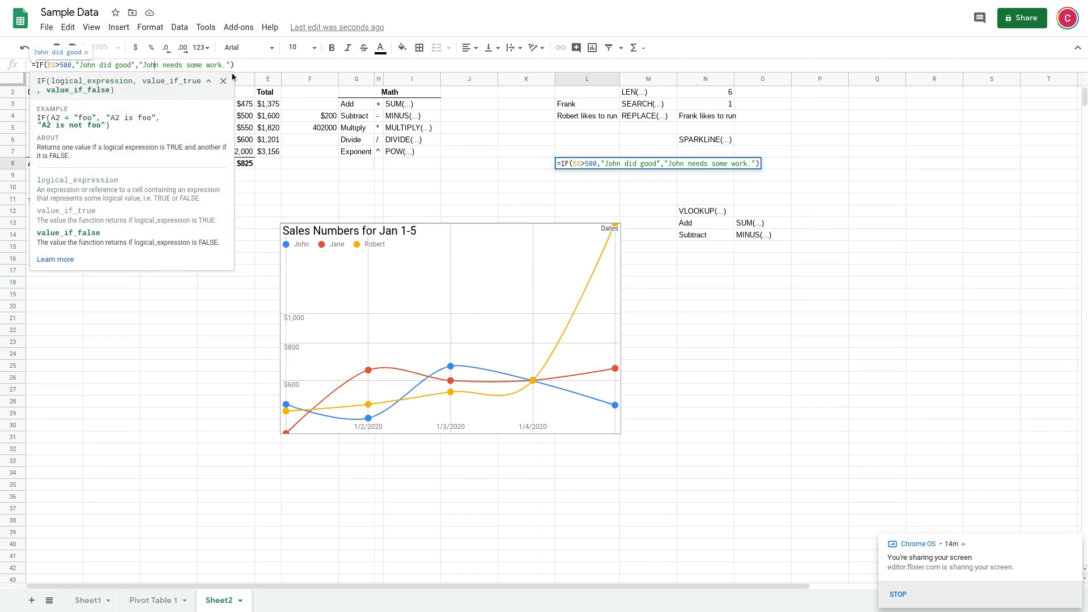
key(Return)
Enter the labels AND in cell K9 and OR in cell K10
click(540, 175)
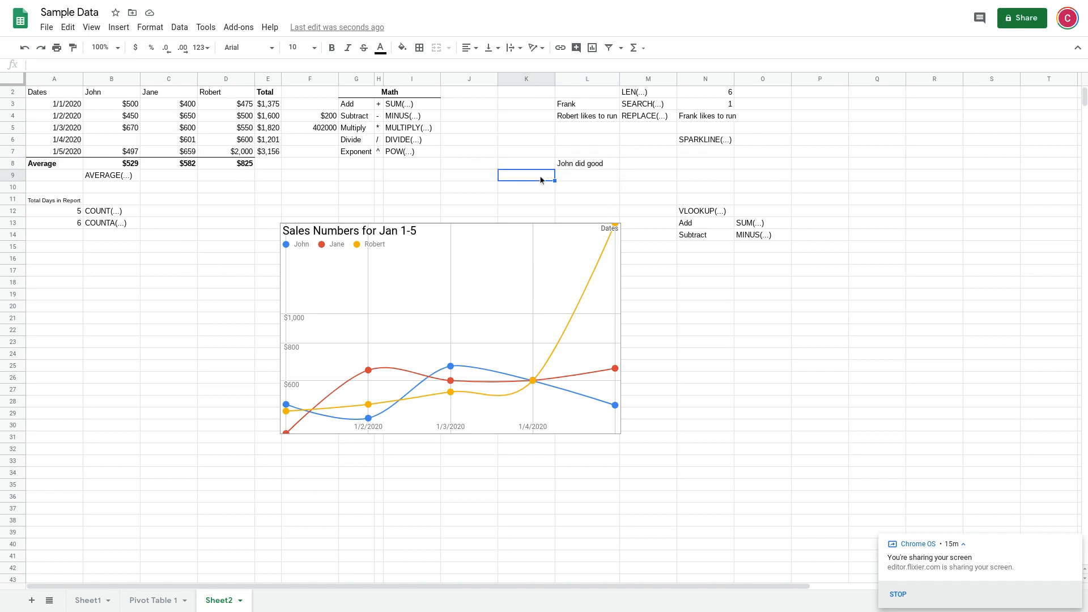
text(AND)
key(Return)
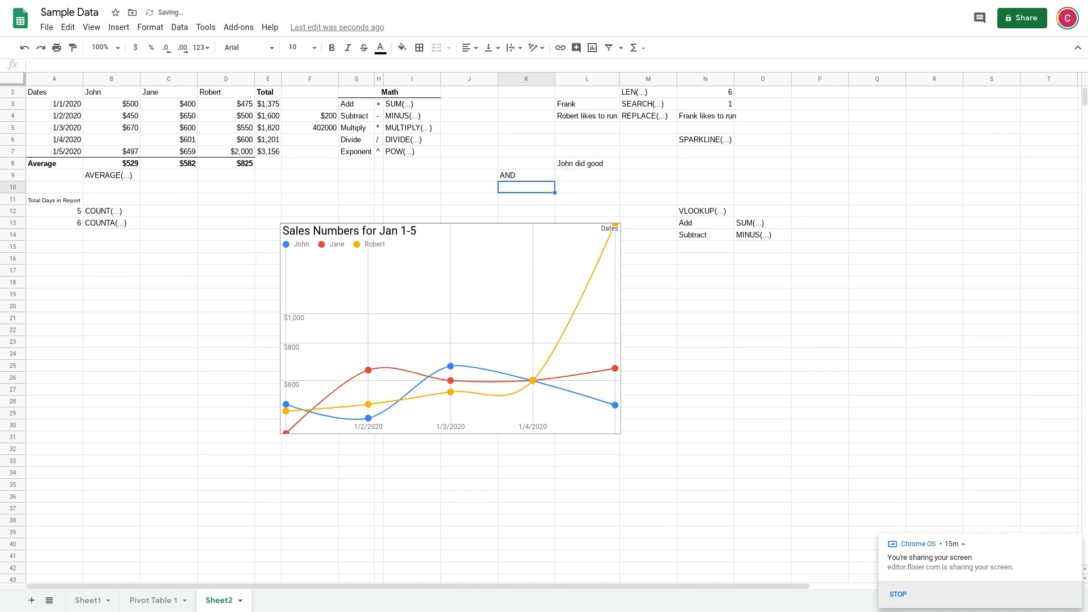
text(OR)
click(588, 188)
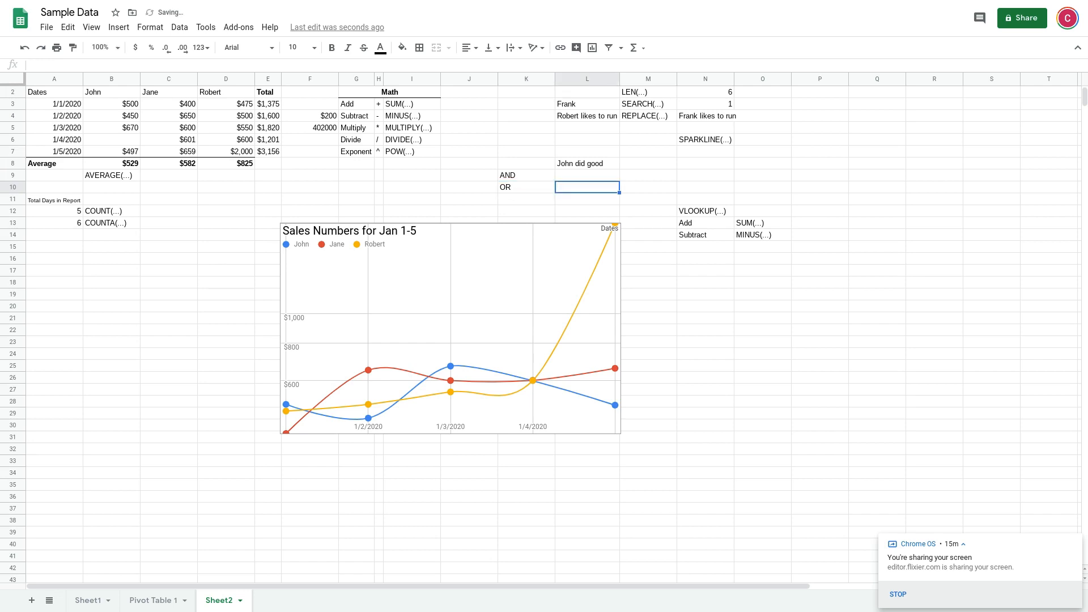
Begin an AND formula in cell L9 with B8>500 as the first condition
click(588, 176)
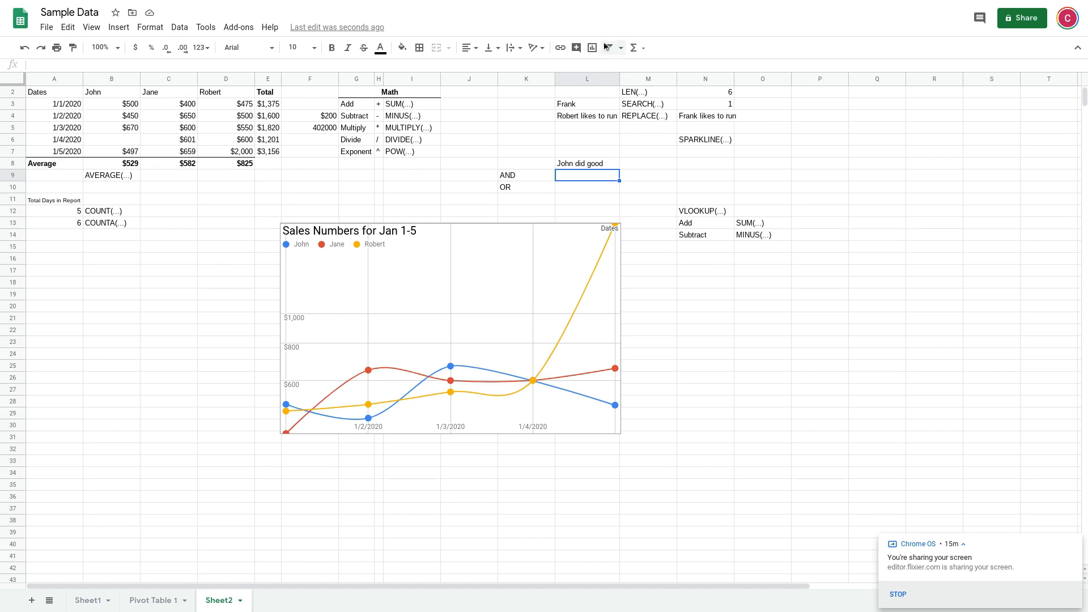
text(AND()
key(BackSpace)
key(BackSpace)
key(BackSpace)
key(BackSpace)
text(=A)
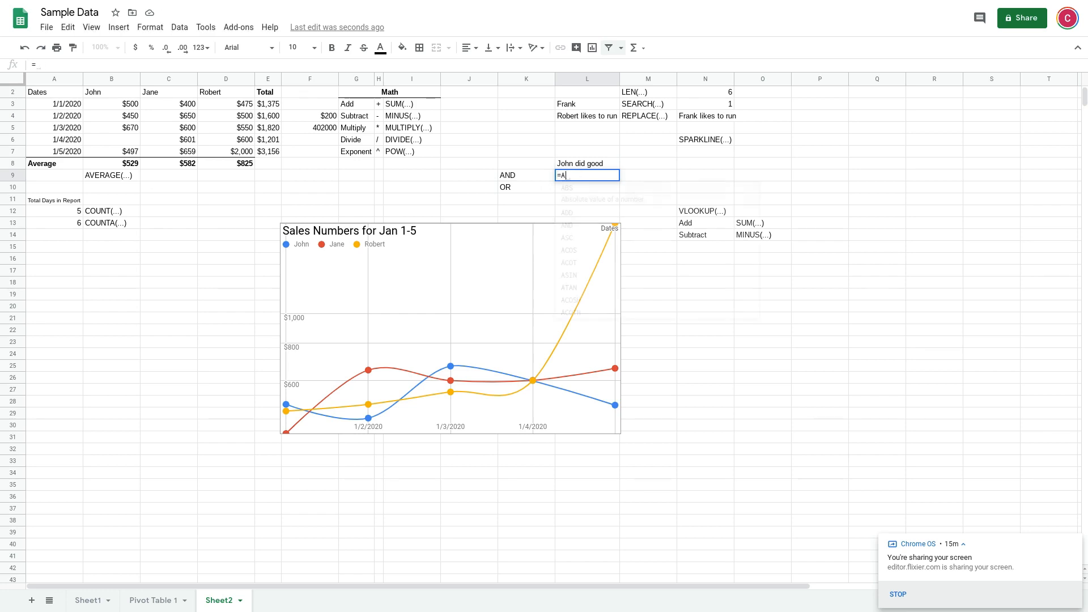
text(ND()
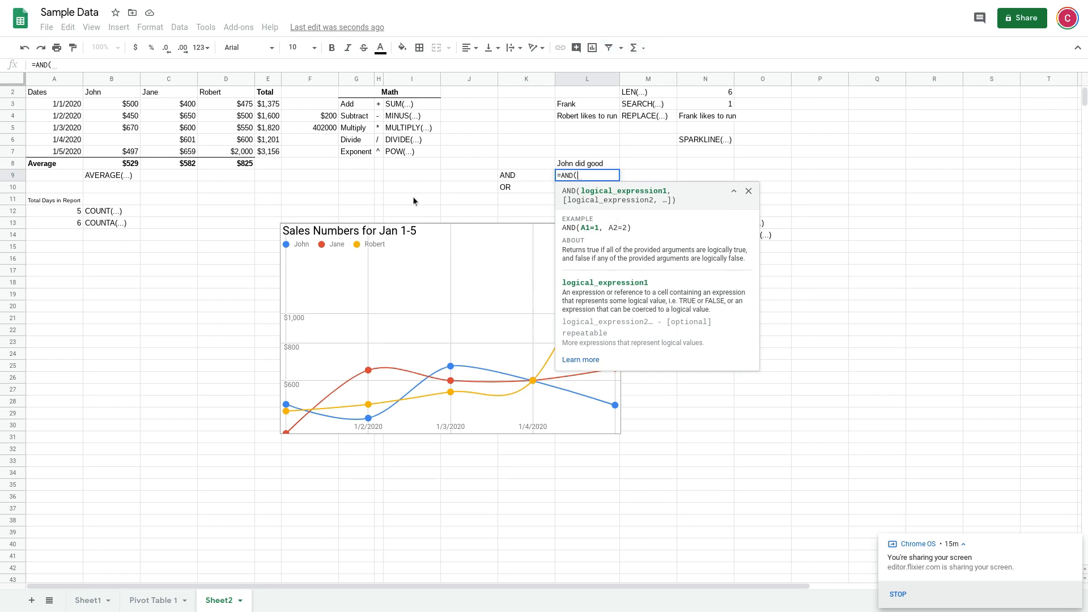
click(114, 163)
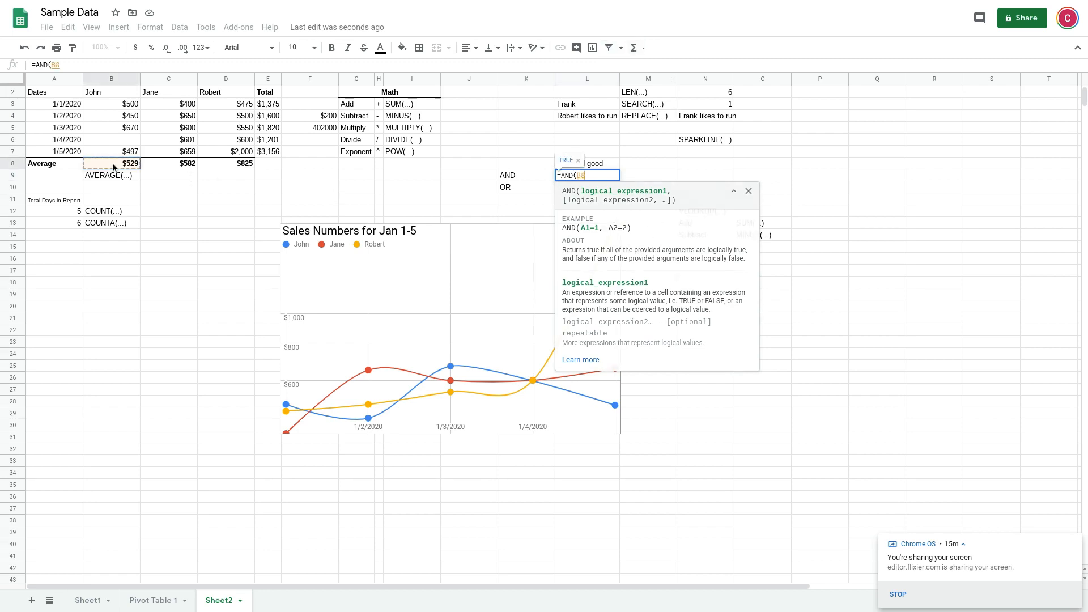
text(>500,)
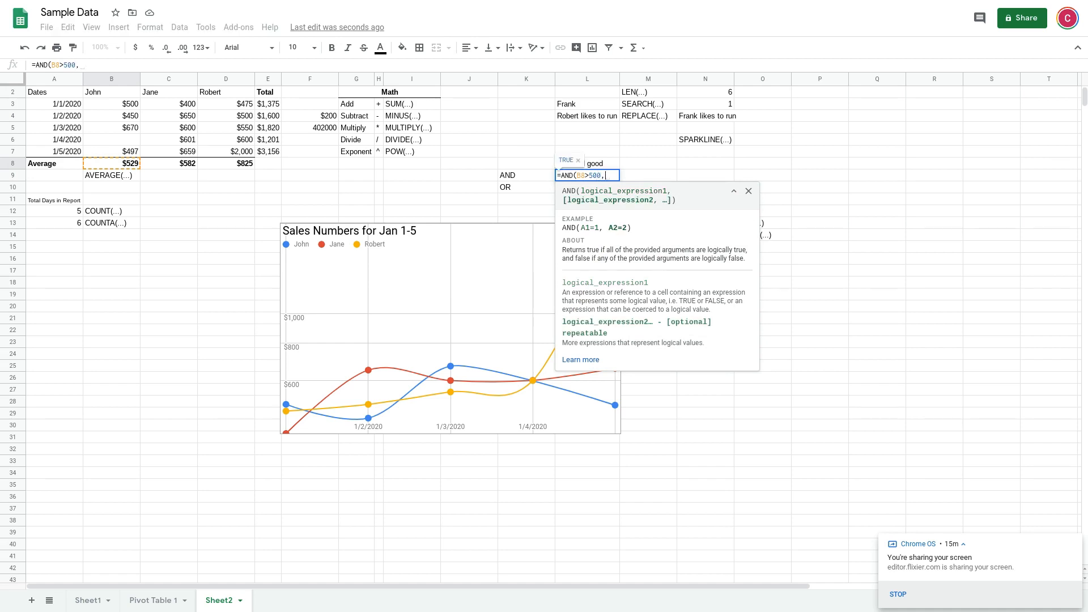
Complete L9's AND formula with C8>500 and D8>500 as the second and third conditions
click(173, 164)
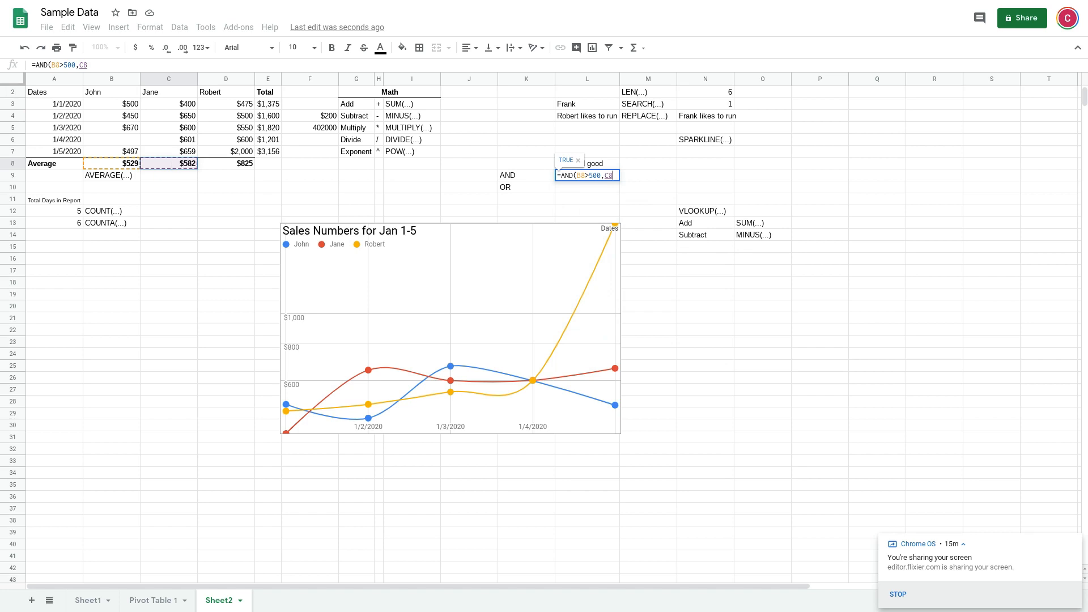
text(>500)
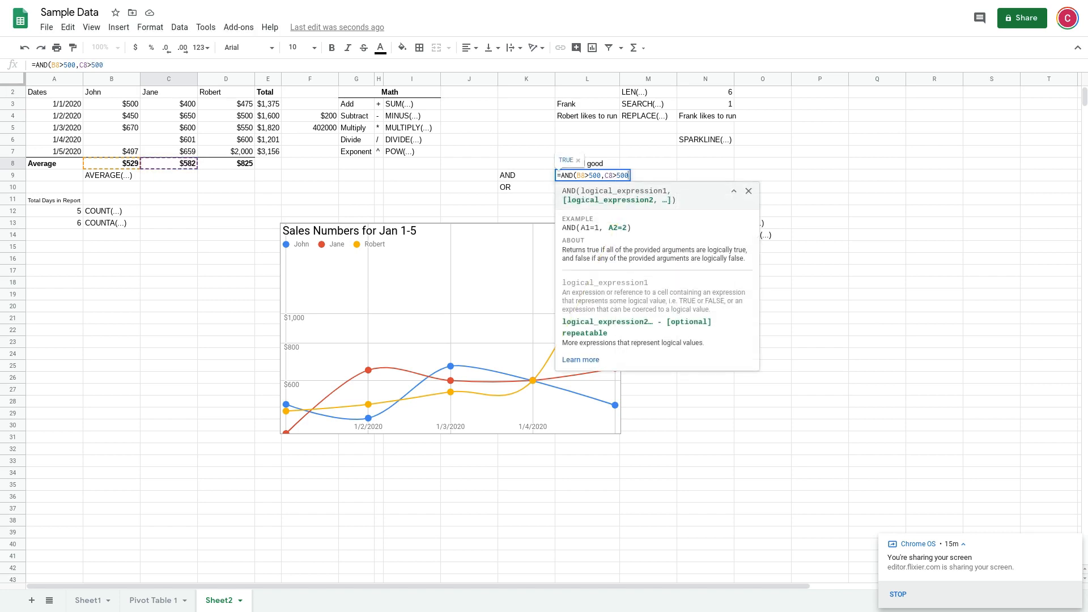
text(,)
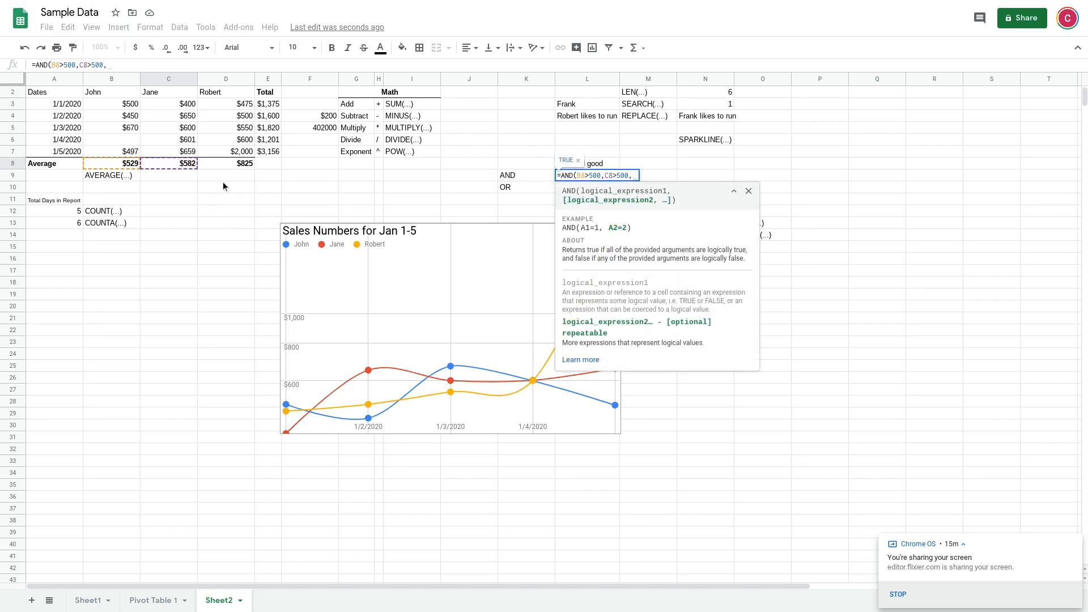
click(226, 163)
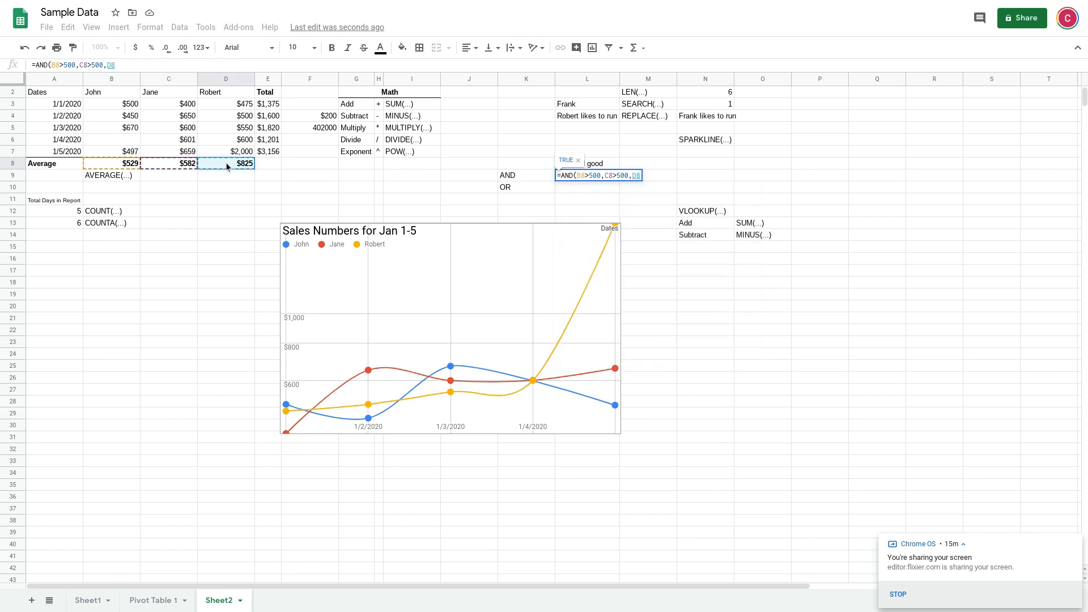
text(>)
text(500))
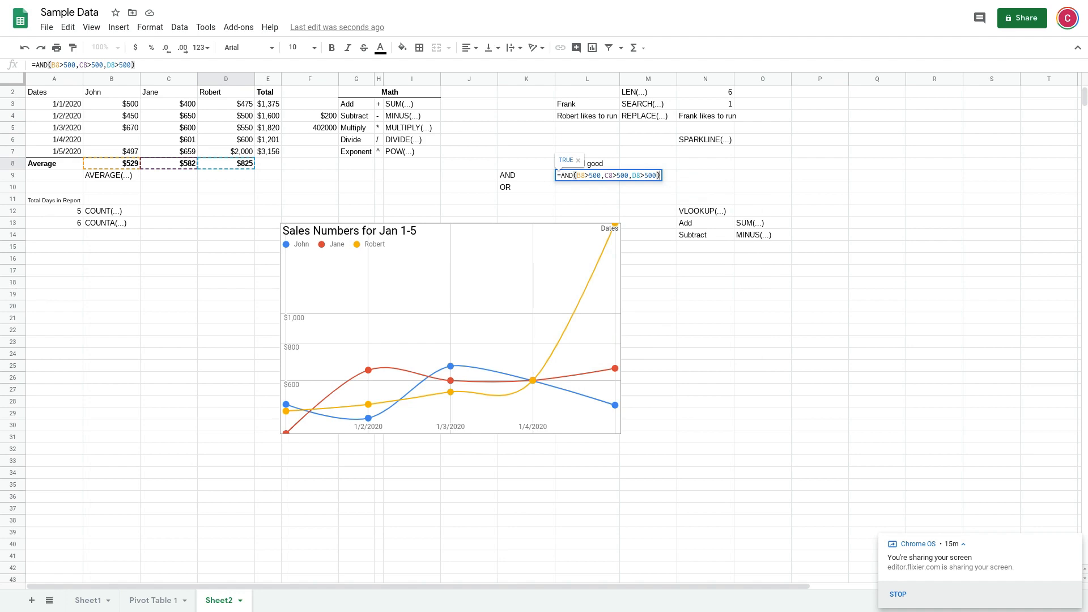
key(Return)
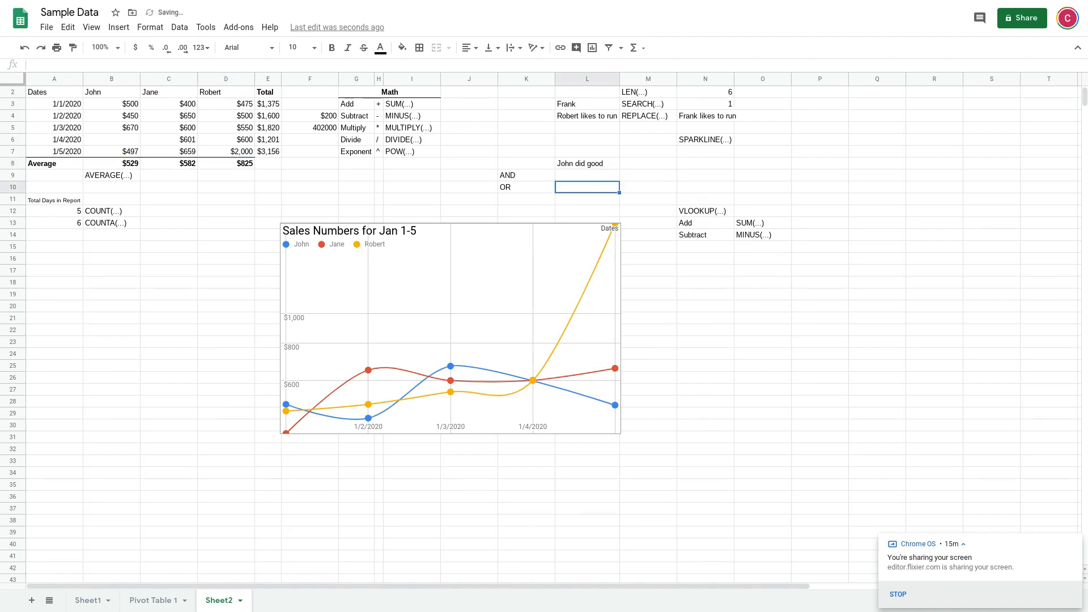
Change the D8 condition in L9's AND formula to D8>900
click(602, 178)
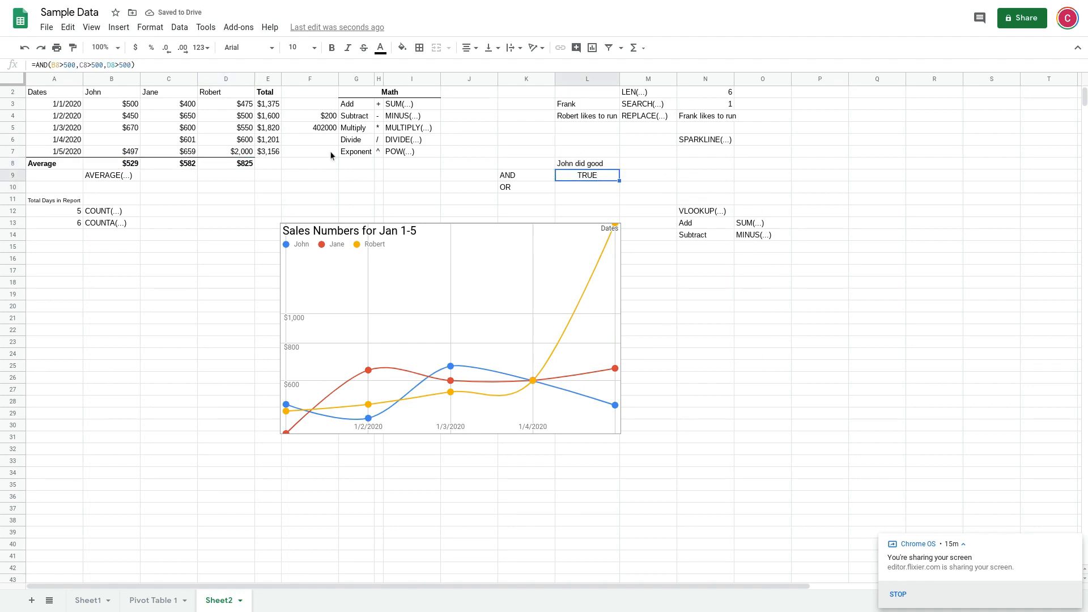
double_click(130, 66)
text(900)
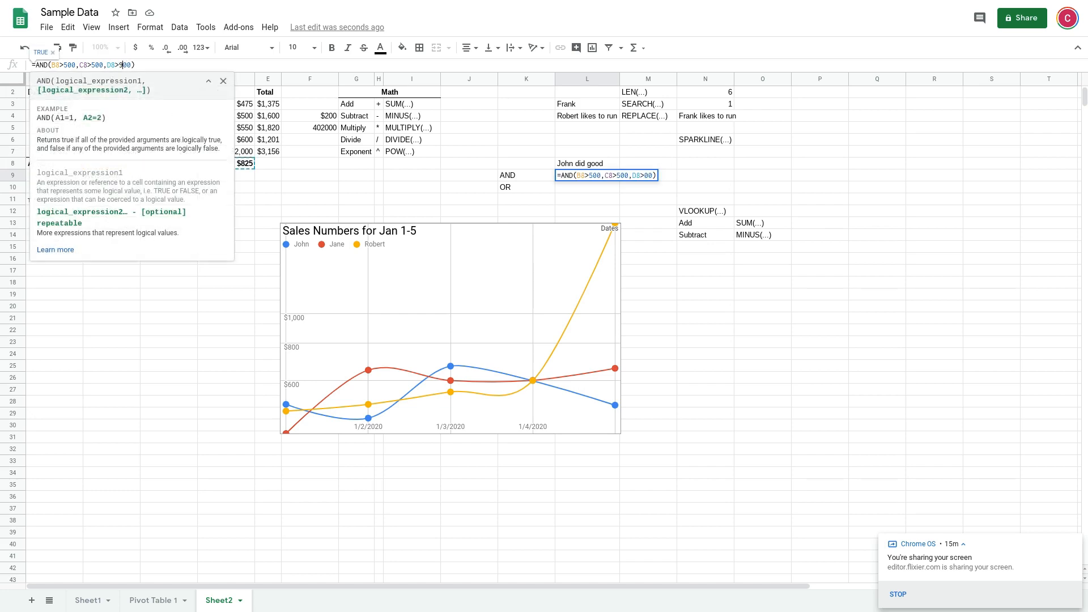
key(Return)
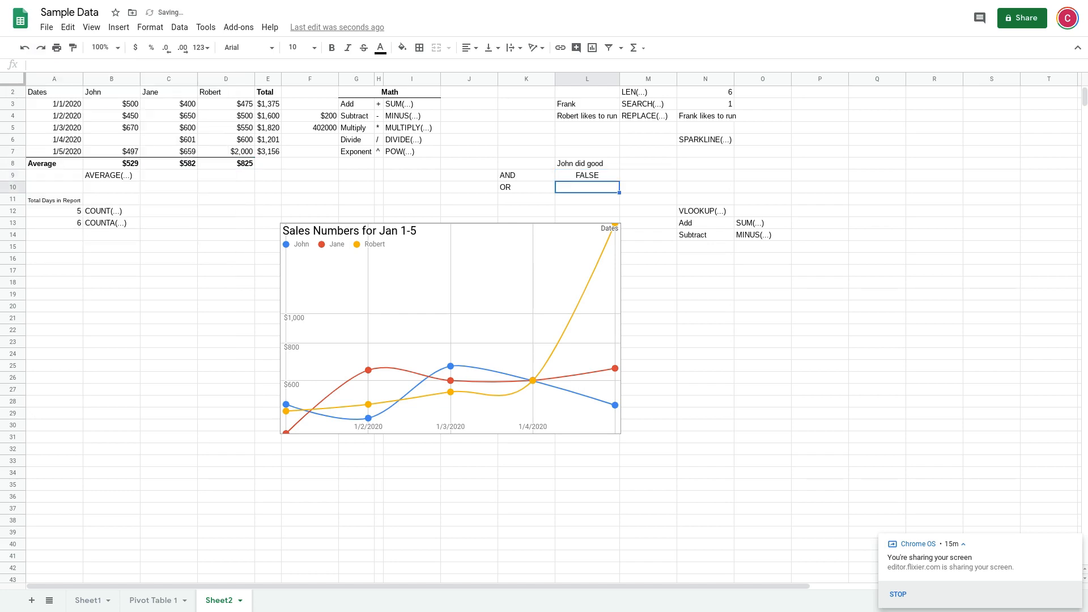
Restore the D8 condition in L9's AND formula to D8>500
click(573, 177)
click(119, 65)
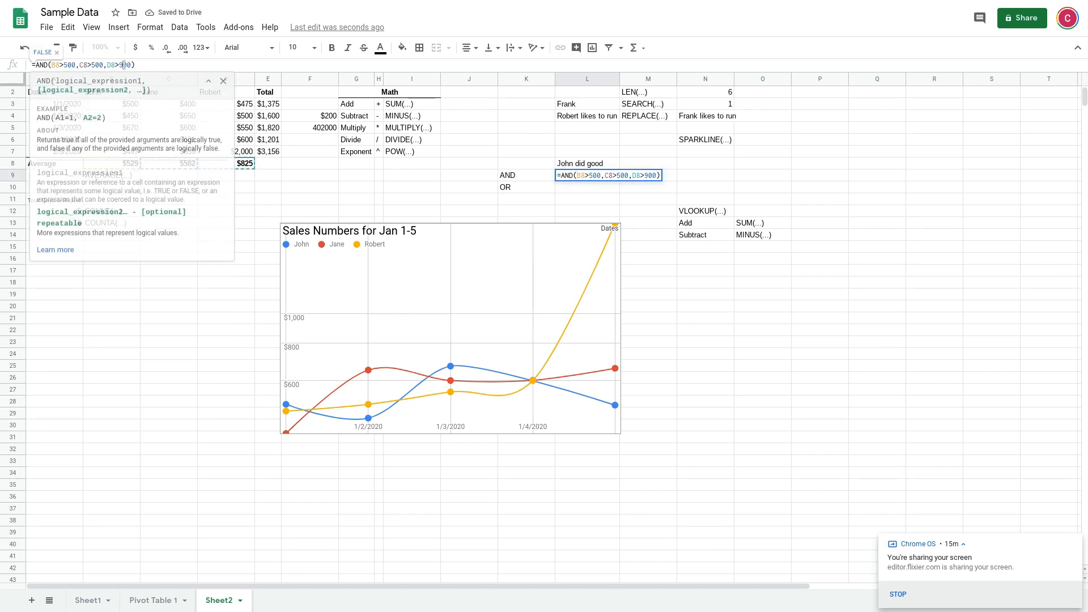
key(BackSpace)
text(5)
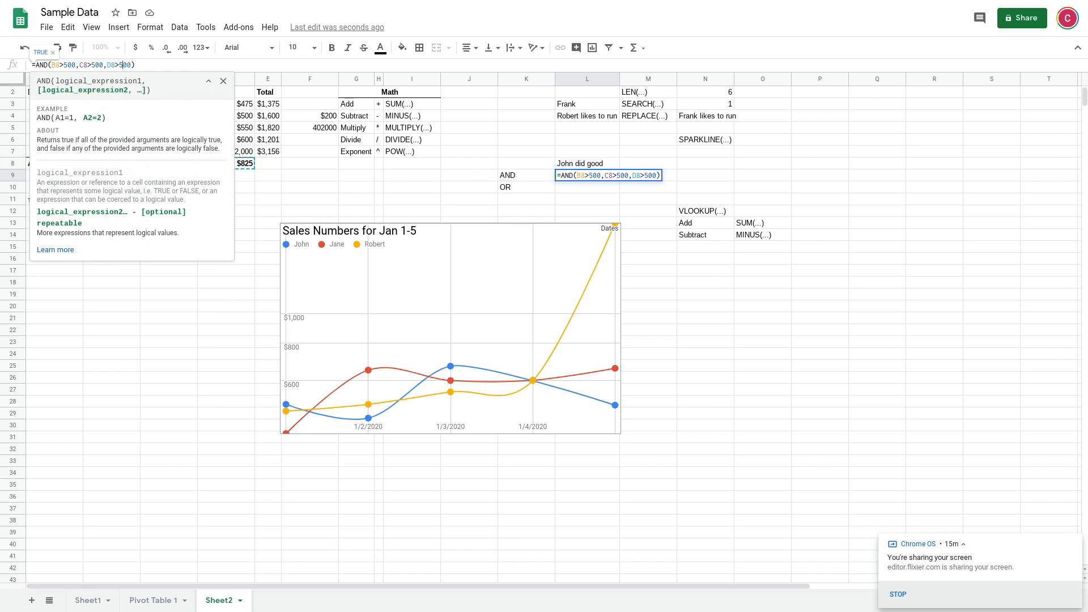
key(Return)
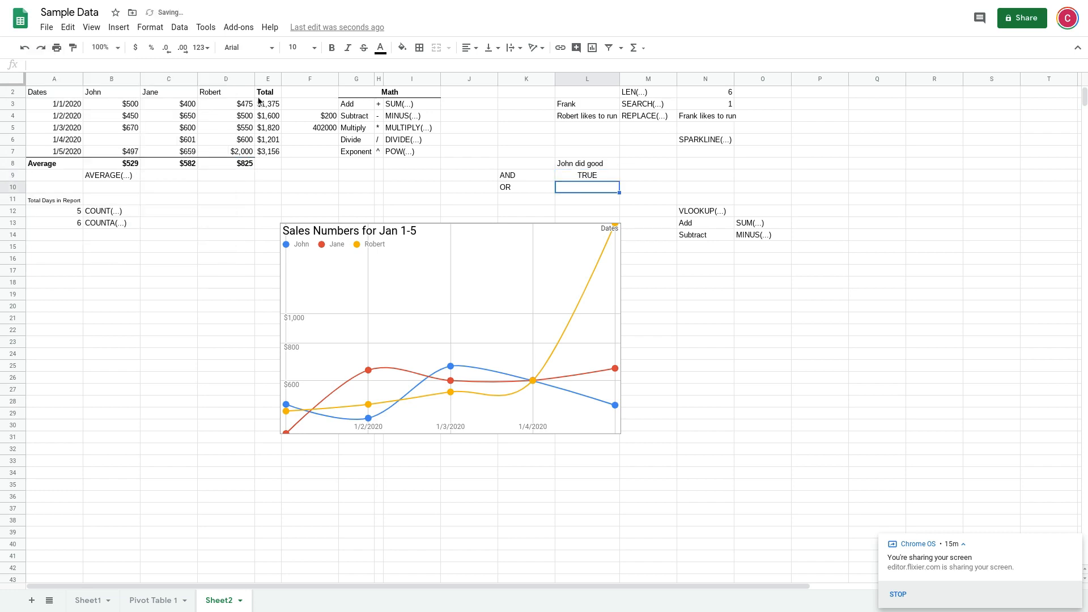
Rewrite L9's formula as an IF that uses AND(B8>500,C8>500,D8>500) as its logical condition
click(593, 175)
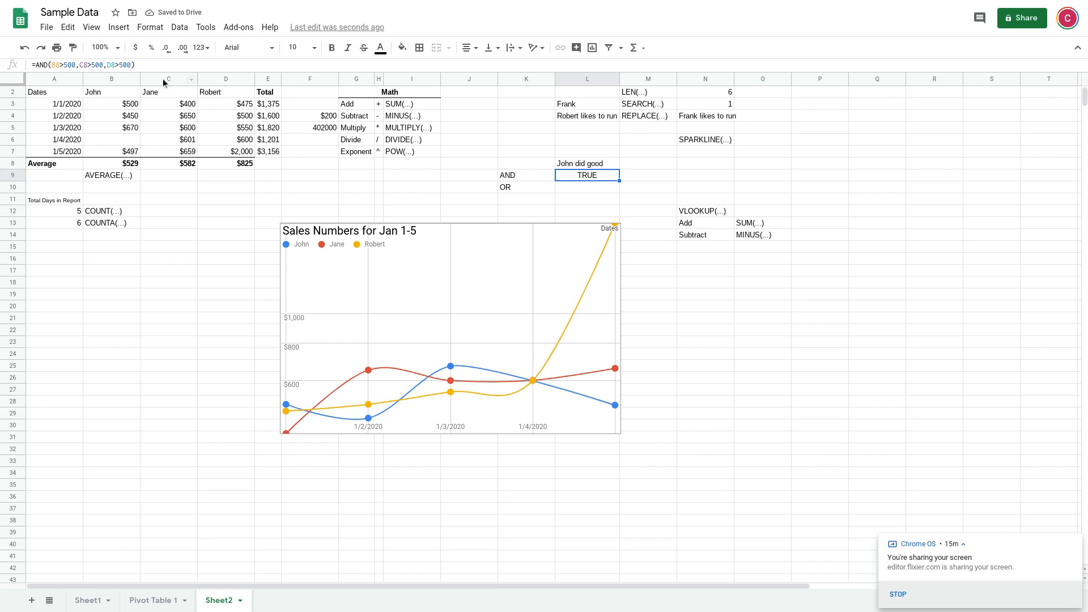
drag(34, 65, 183, 63)
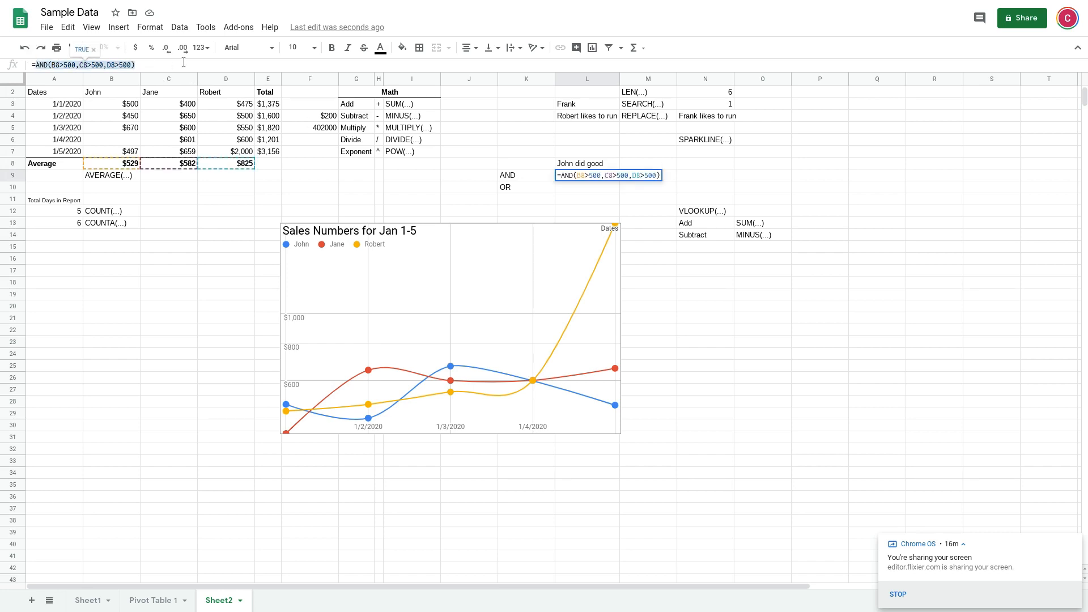
key(ctrl+k)
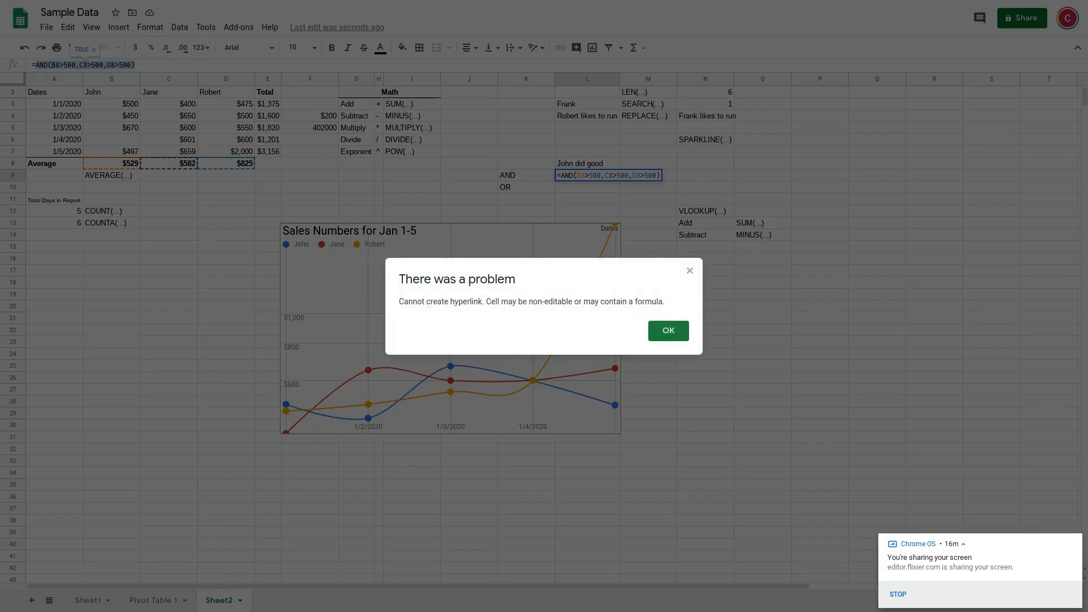
click(690, 271)
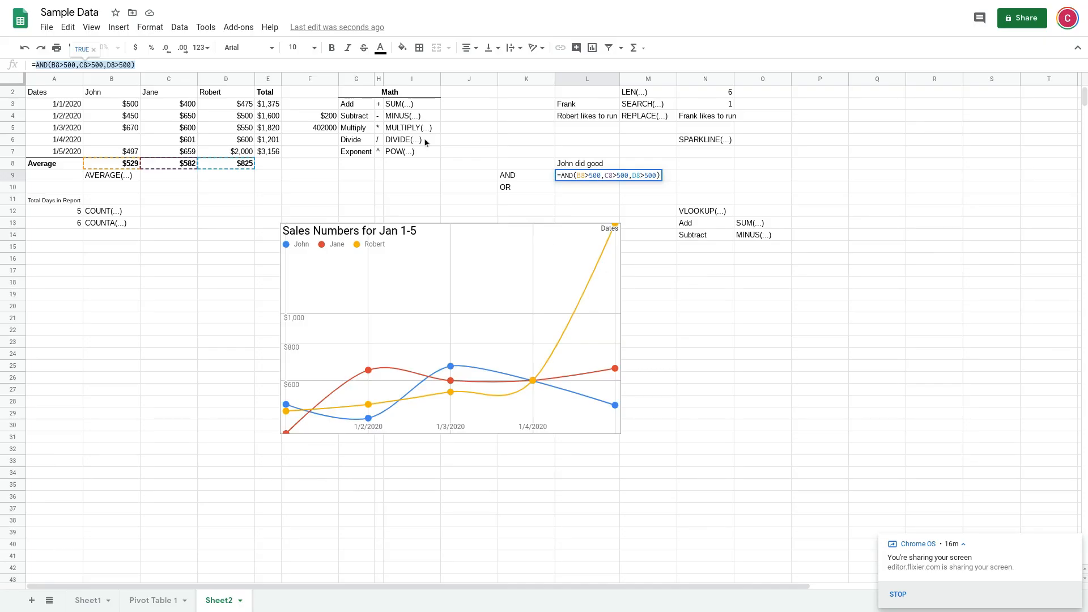
text(=)
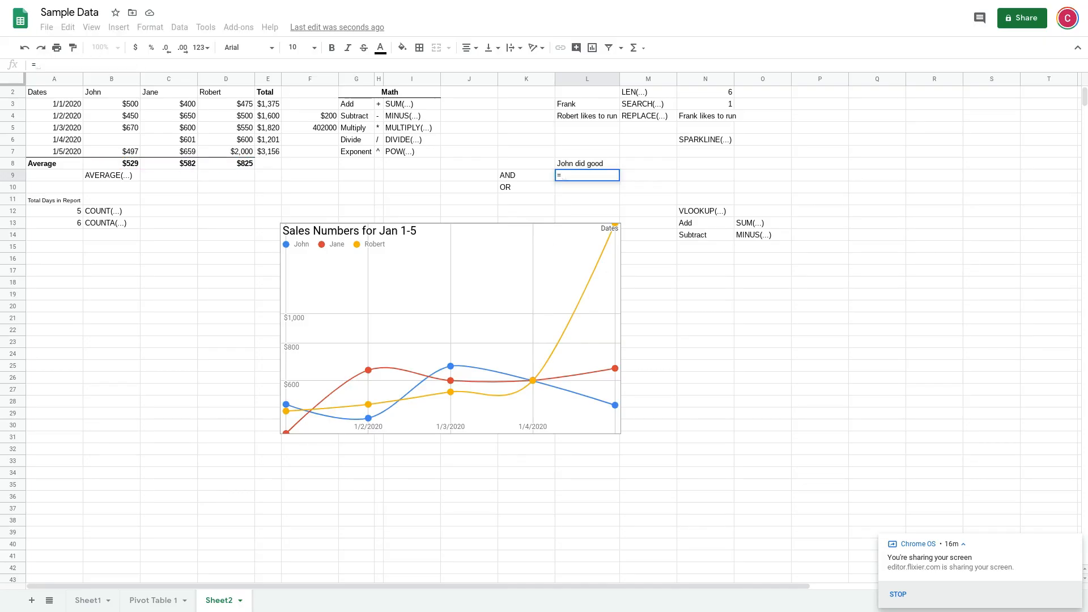
text(IF(AND(B8>500,C8>500,D8>500))
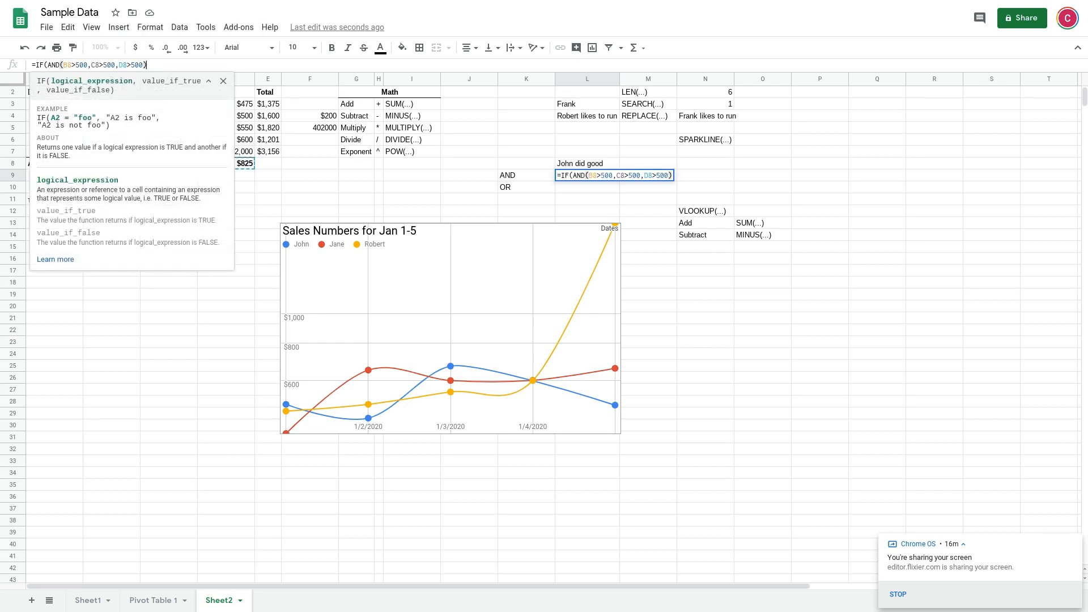
Complete L9's IF formula with "The team did good." if true and "The team did bad." if false
text(,")
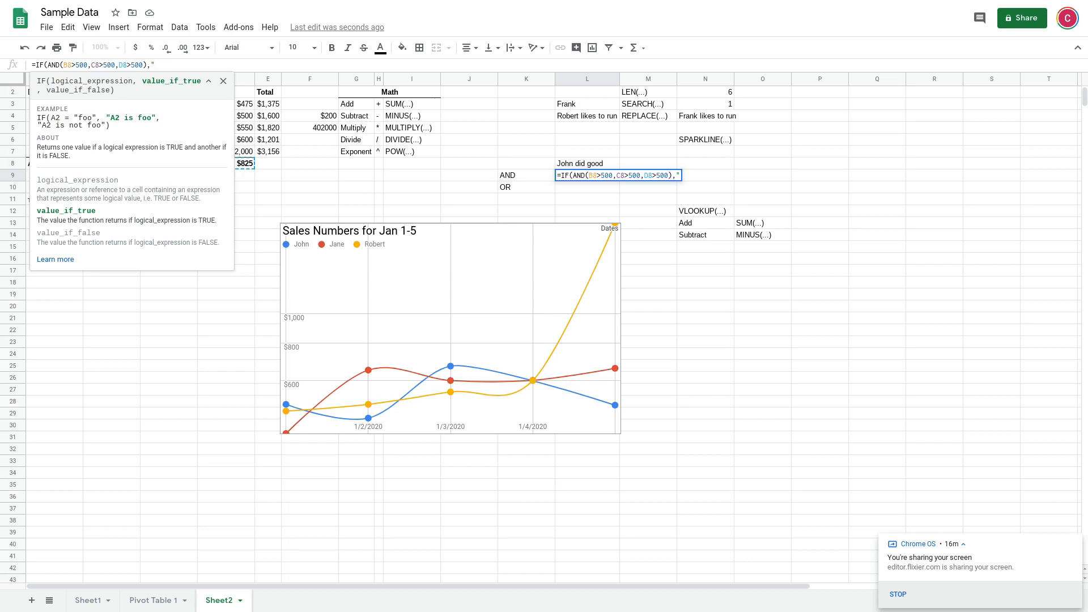
text(The team)
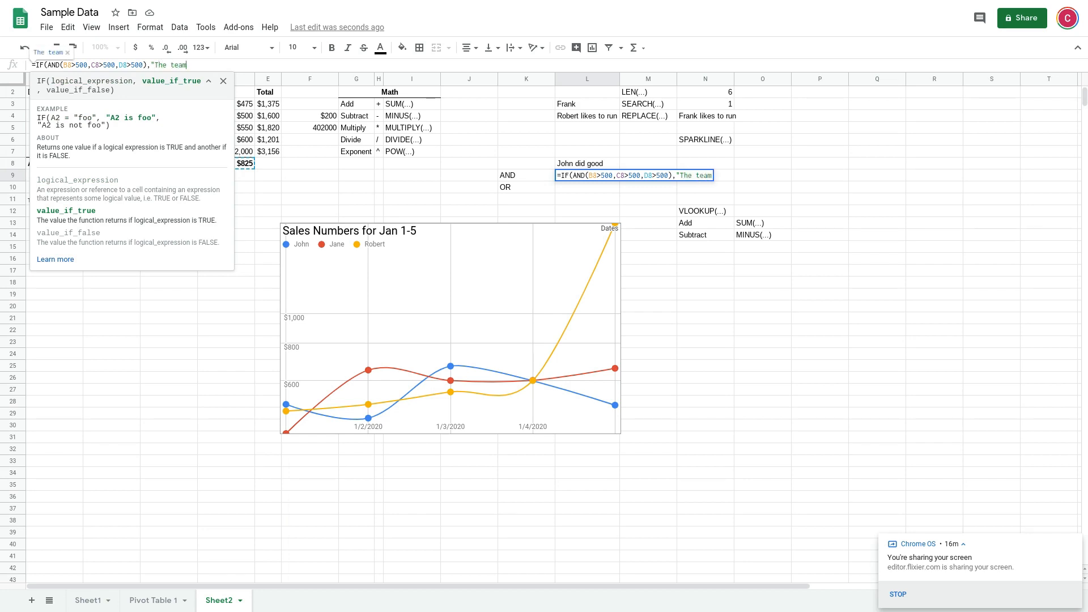
text( did good.)
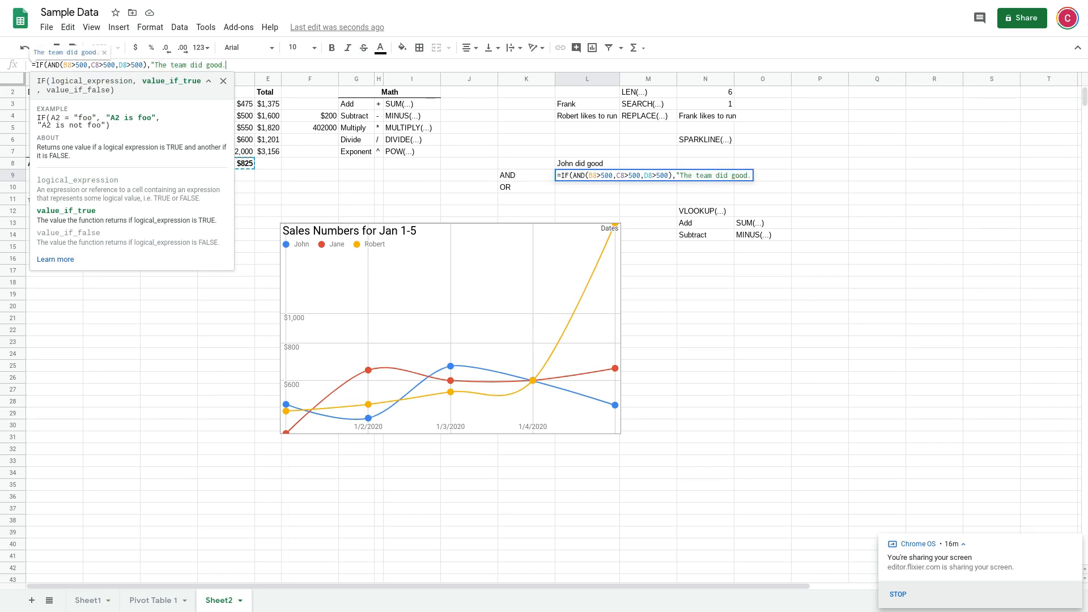
text(","The )
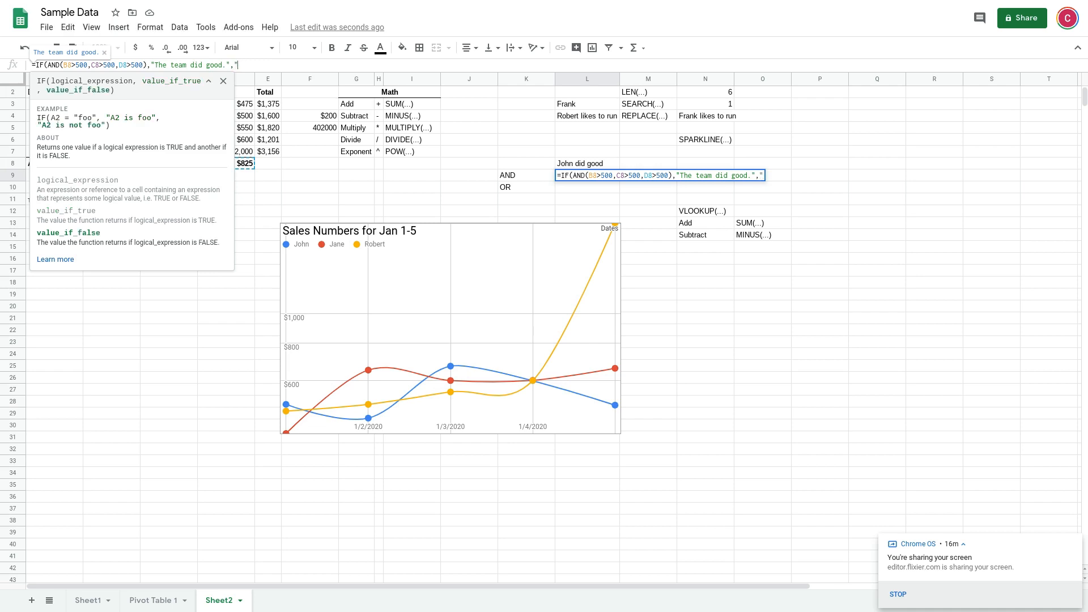
text(team did ba)
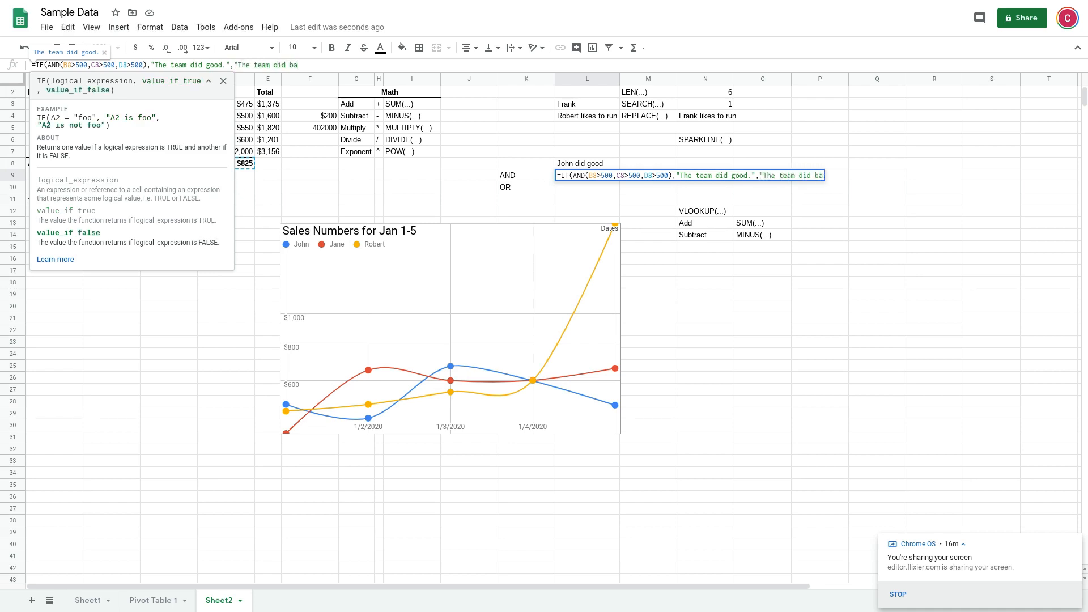
text(d."))
key(Return)
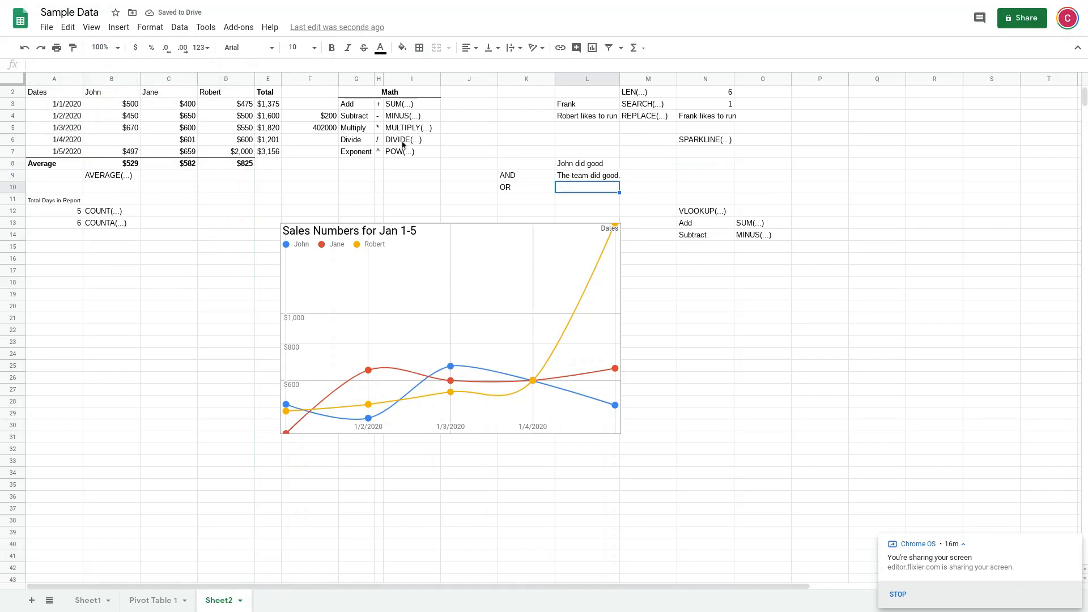
Enter 0 in the empty 1/4/2020 sales cell B6 to test the IF and AND formulas
click(126, 144)
text(0)
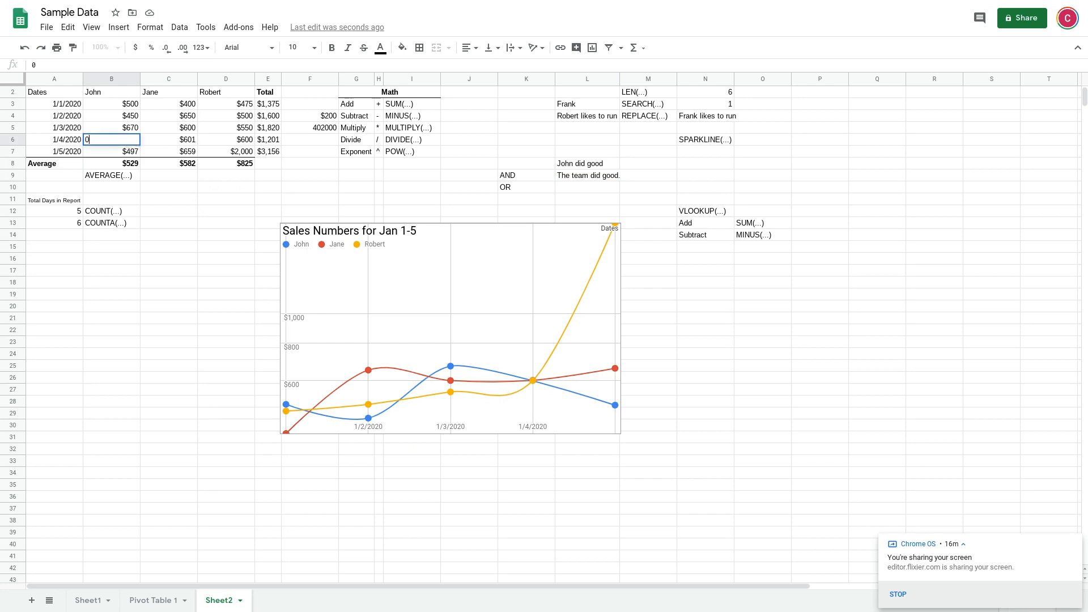
key(Return)
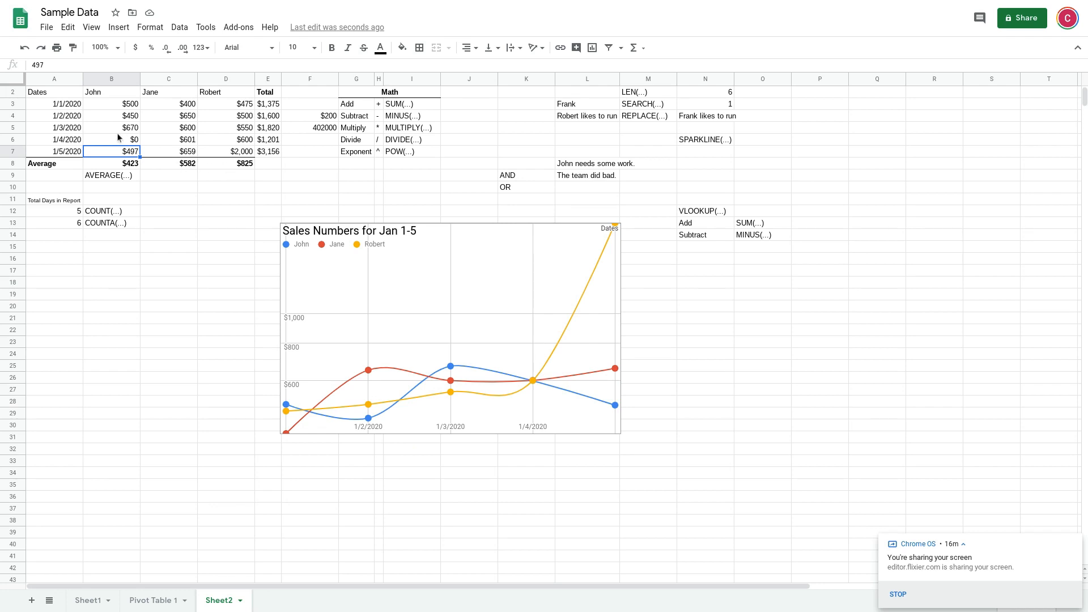
Clear the 1/4/2020 sales value from cell B6
click(116, 132)
click(117, 135)
key(Delete)
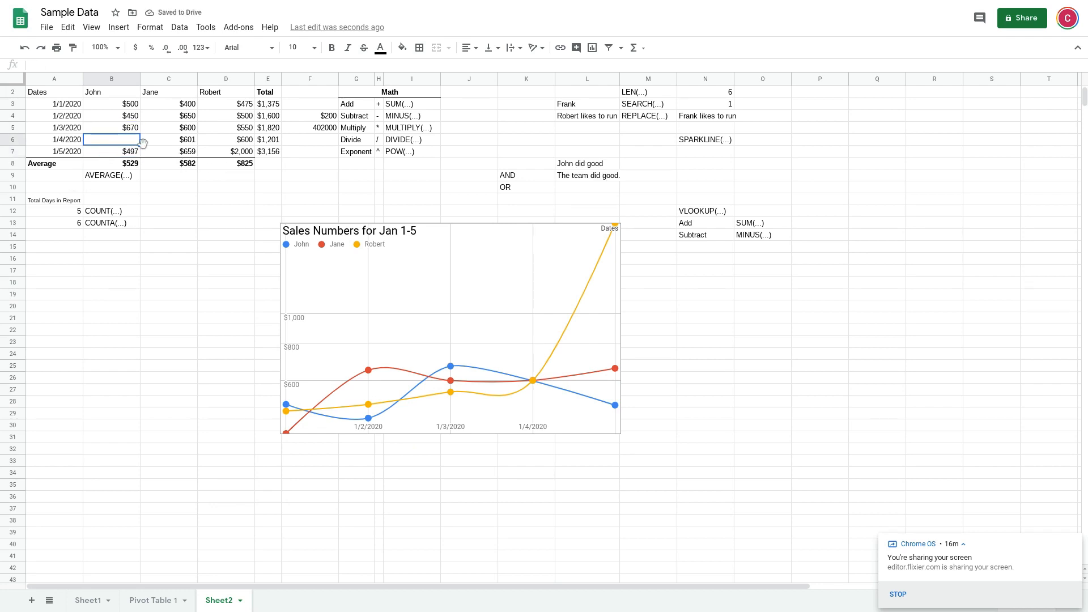
Replace AND with OR in L9's IF formula, keeping the three conditions and both text results
click(577, 175)
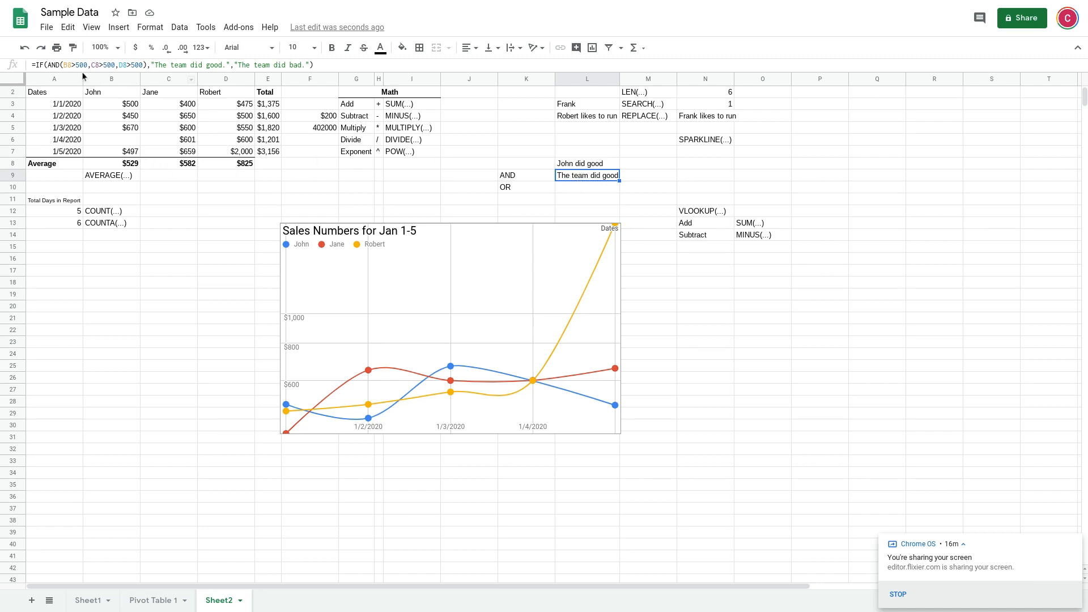
click(60, 65)
key(BackSpace)
key(BackSpace)
key(BackSpace)
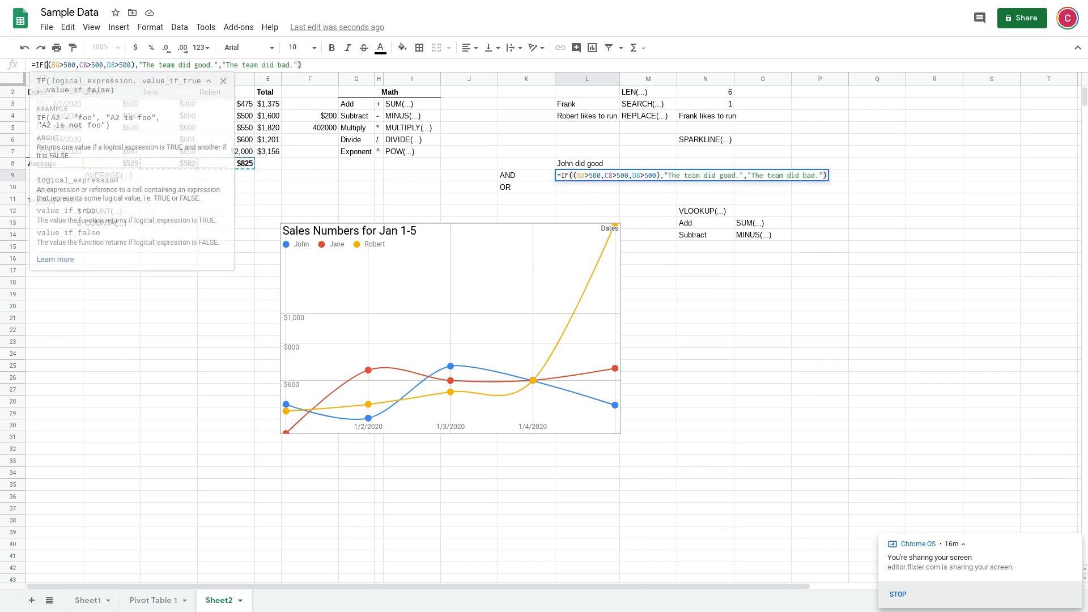
text(OR)
key(Tab)
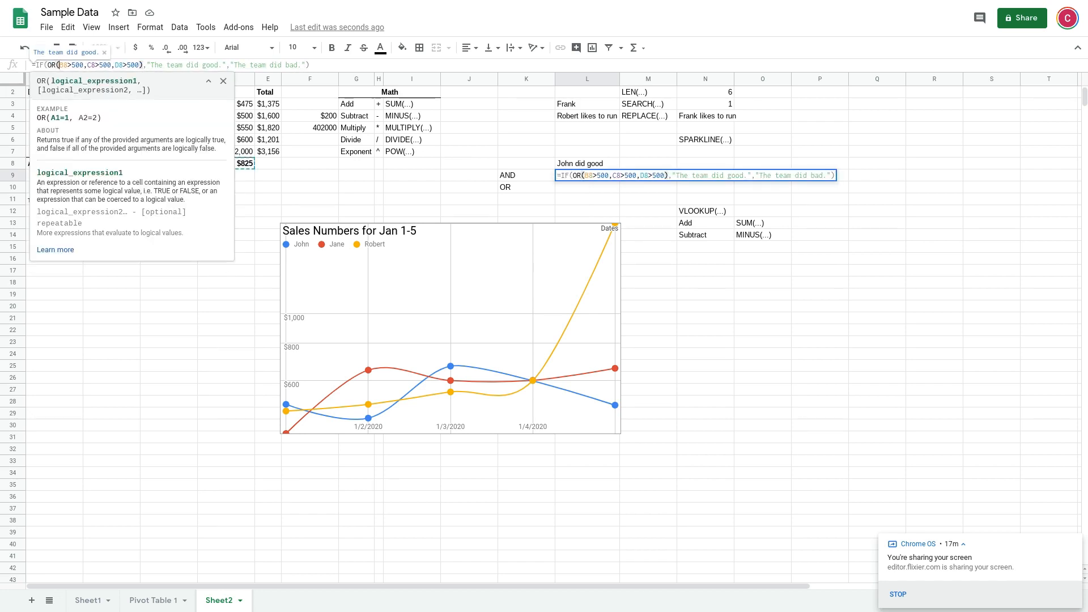
key(Return)
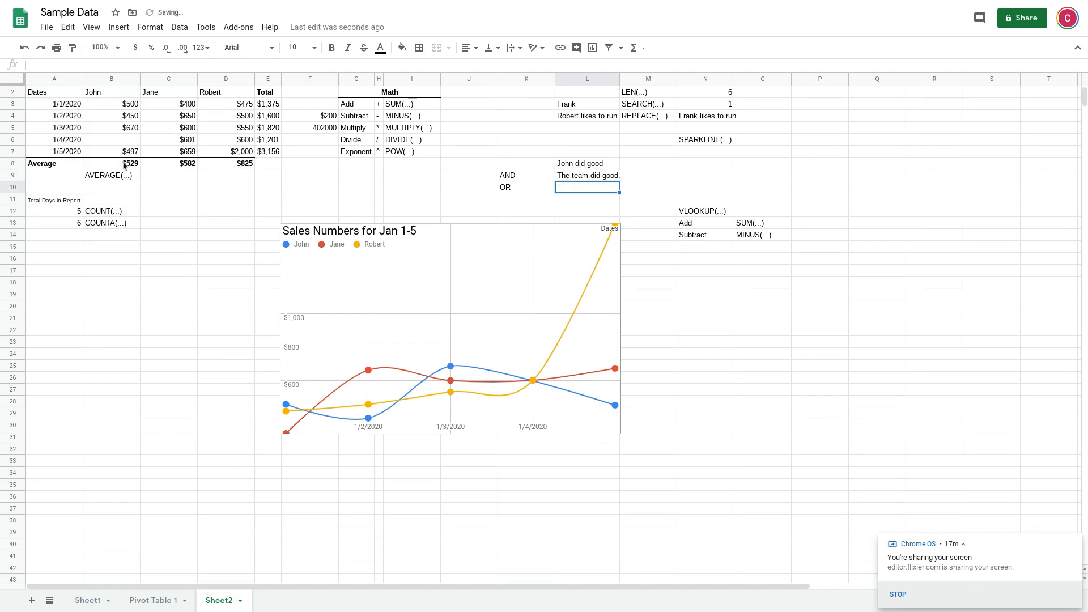
Enter 0 as the 1/4/2020 sales in cell B6 to test the OR condition
click(130, 144)
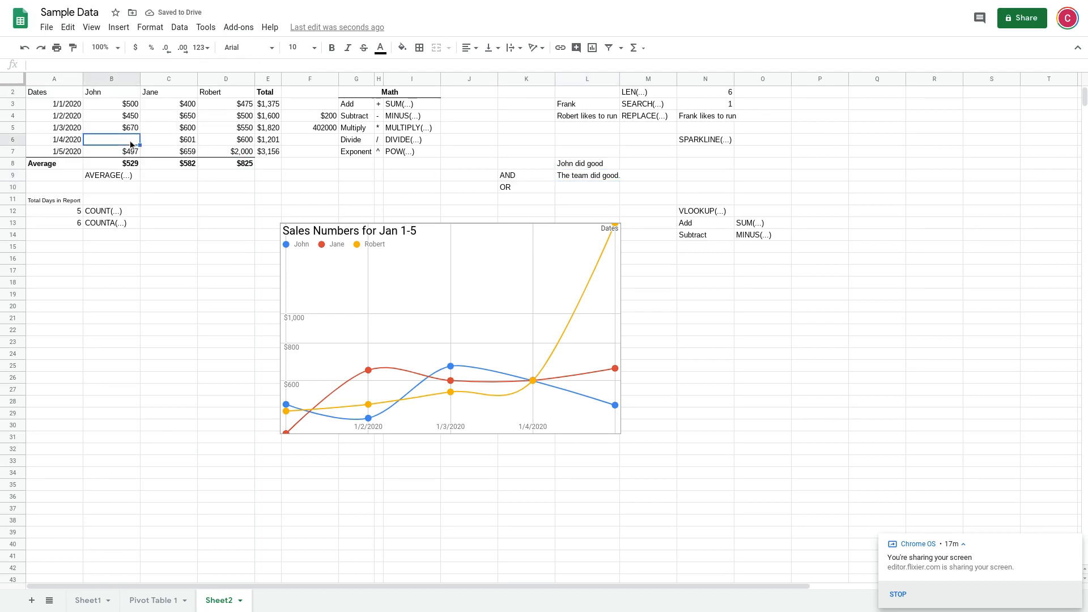
text(0)
key(Return)
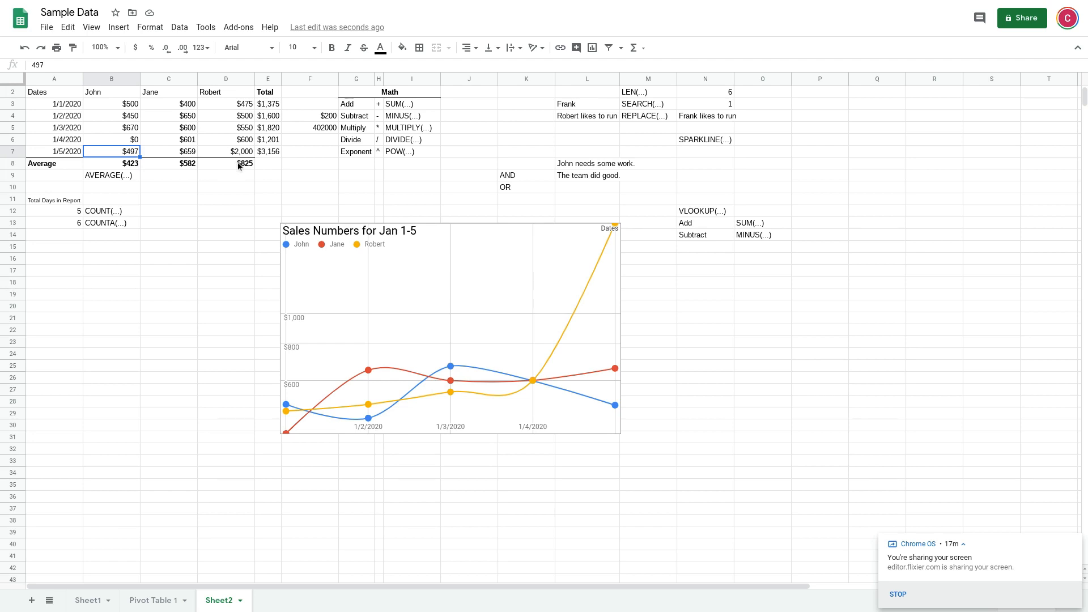
Review the OR condition and the true and false values in L9's IF formula
click(589, 180)
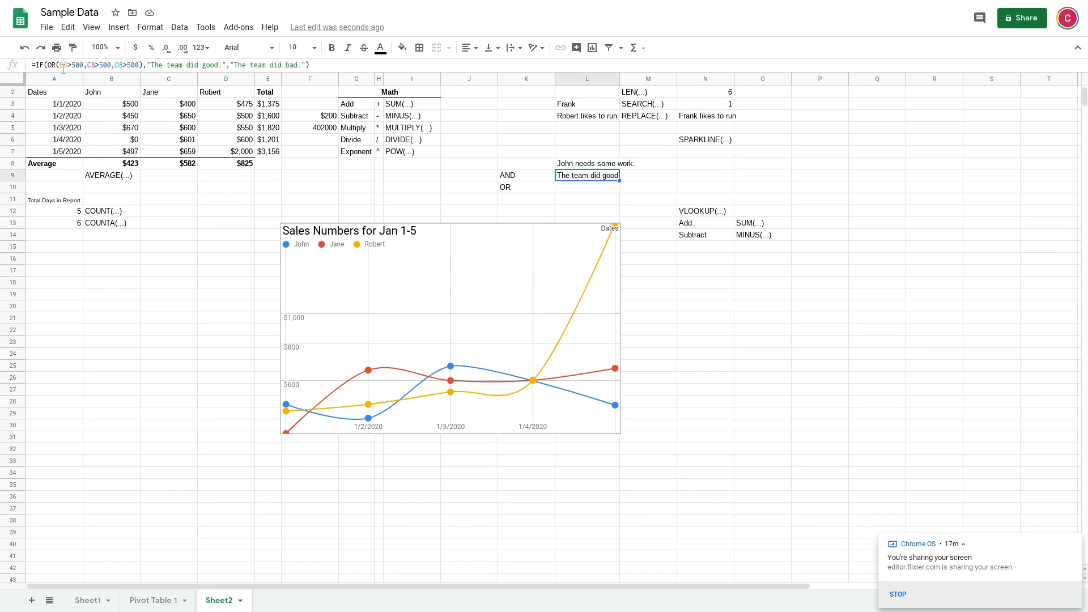
click(201, 66)
click(270, 64)
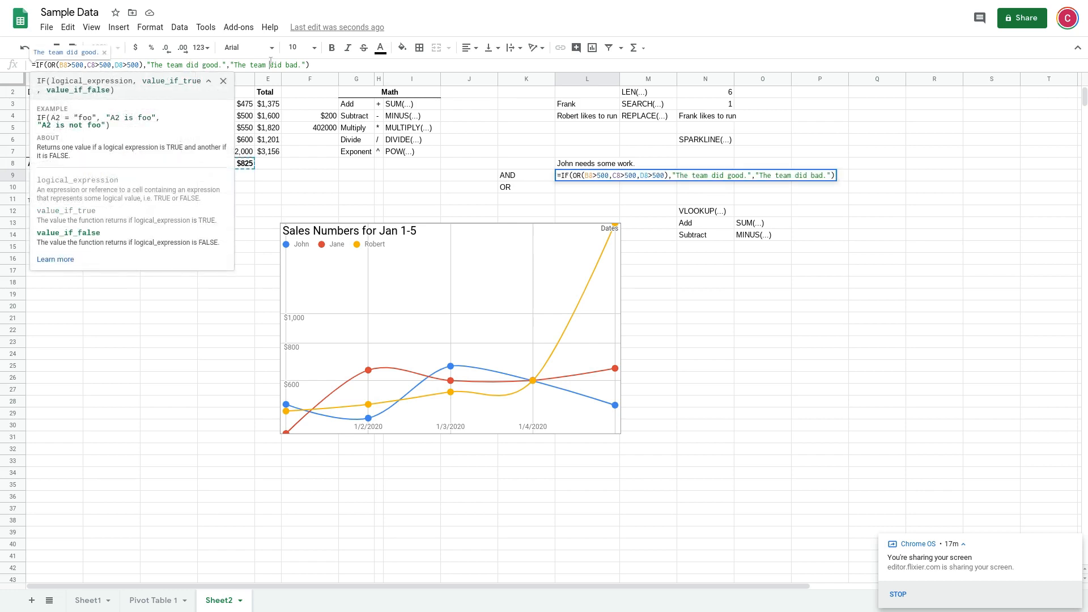
Wrap the OR condition in L9's IF formula with NOT, keeping the three comparisons and both text results
key(Return)
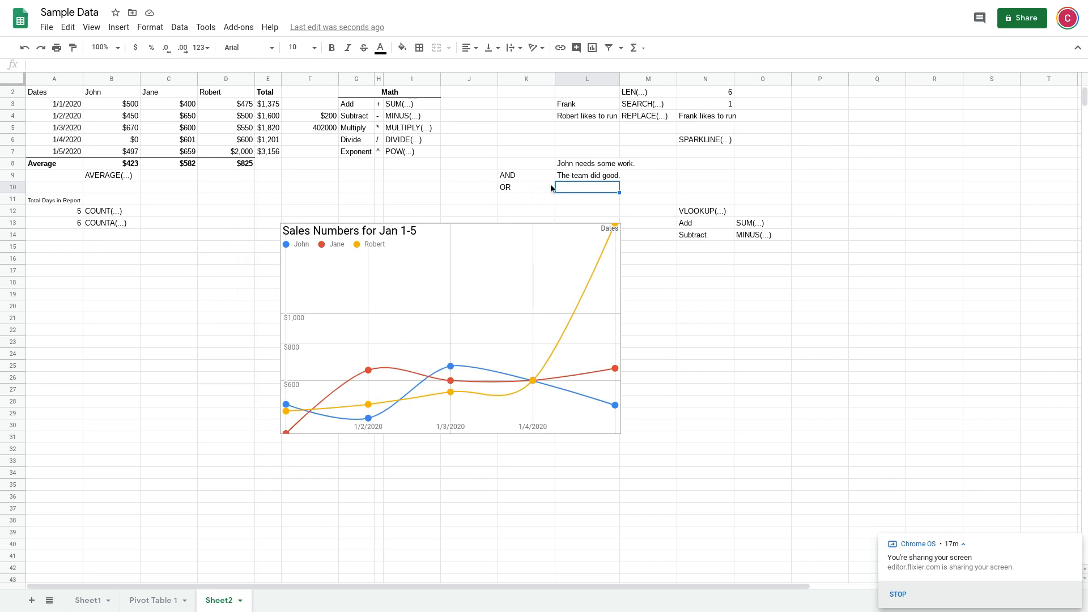
click(584, 176)
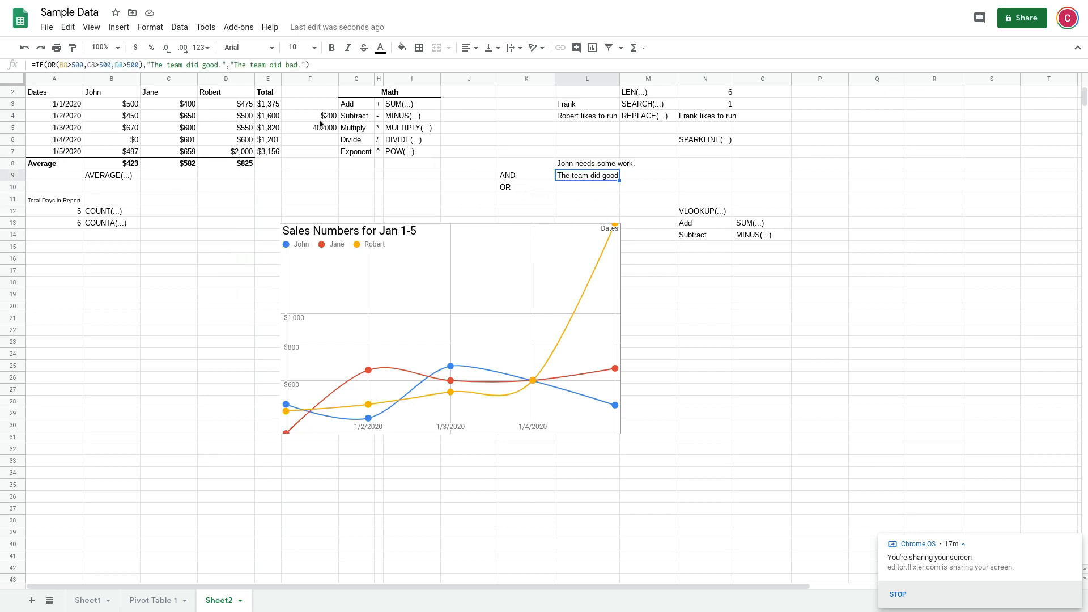
click(47, 65)
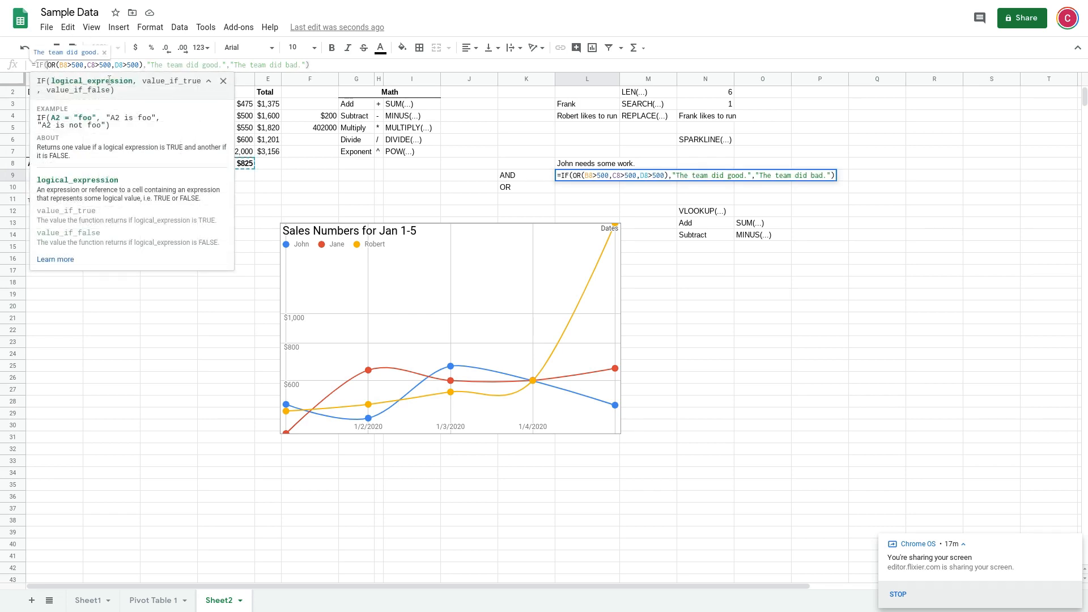
text(NOT()
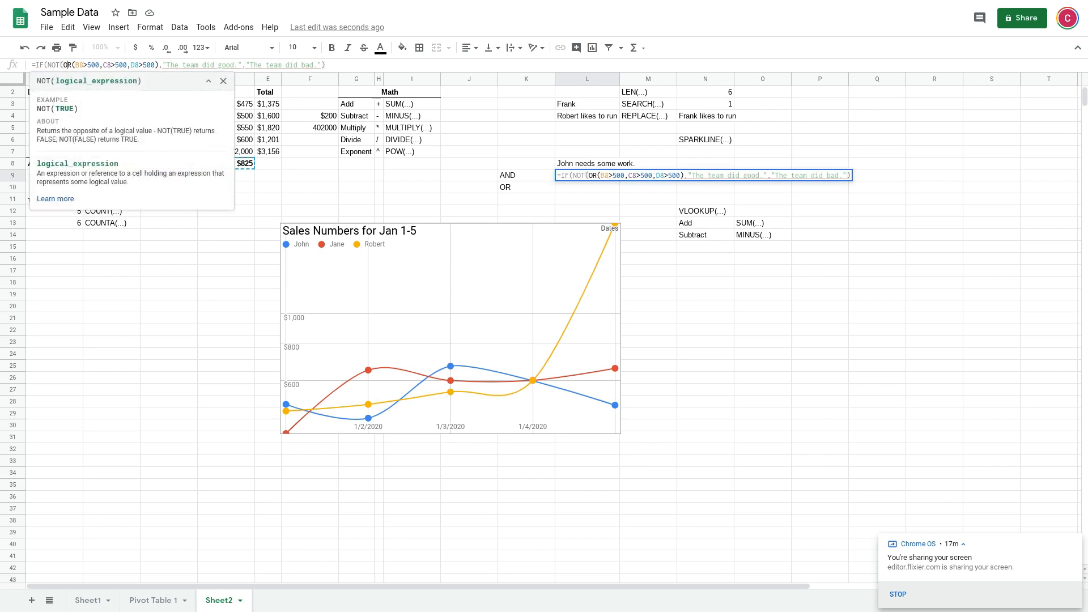
click(156, 65)
text())
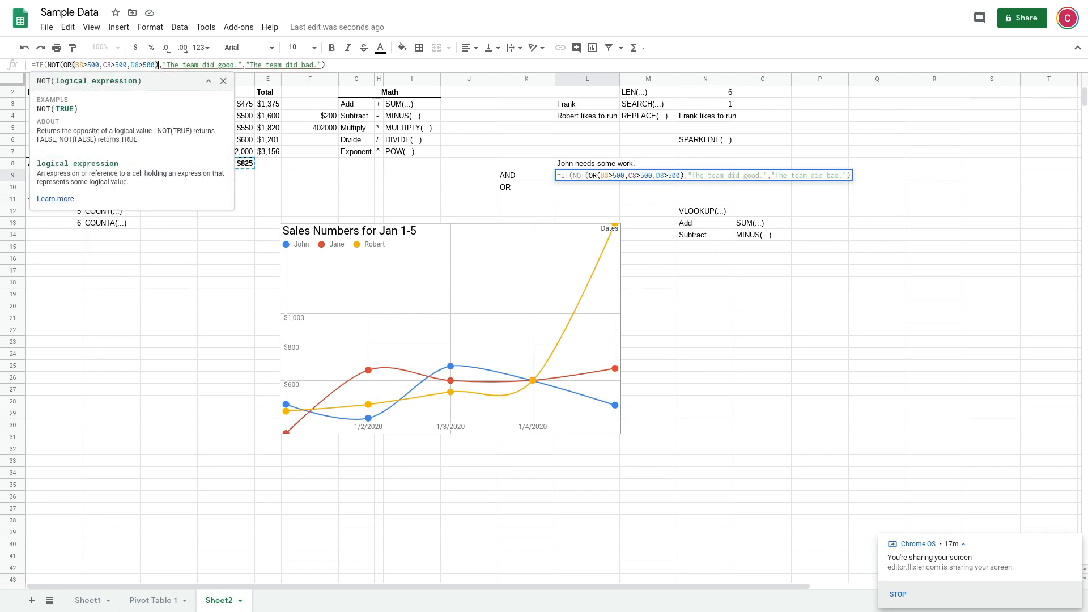
key(End)
key(Return)
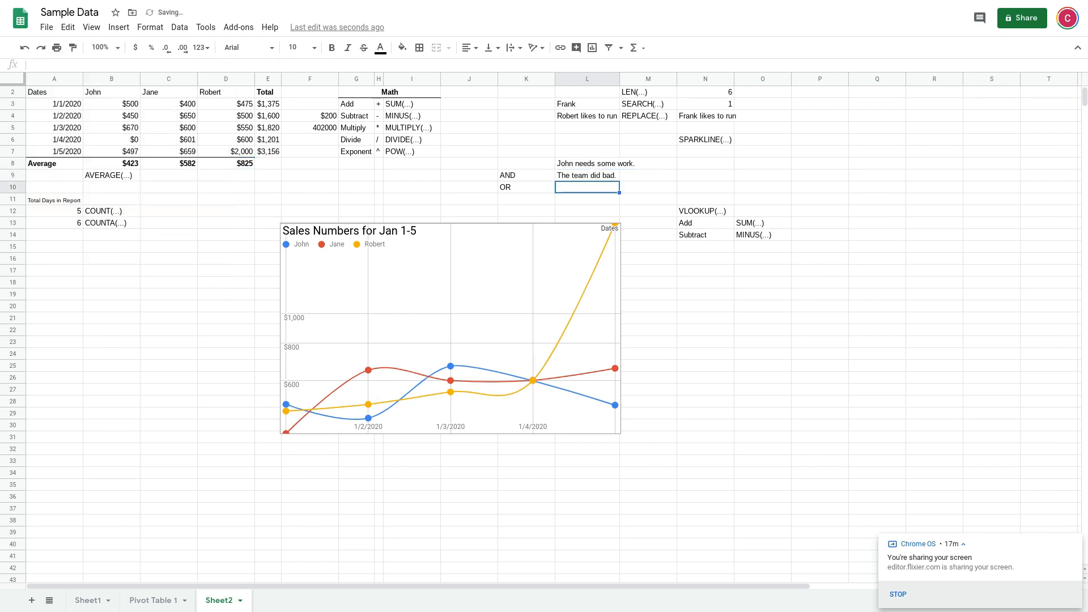
Enter the formula =B8>500 in cell J10 to test the average in B8
click(469, 191)
text(=)
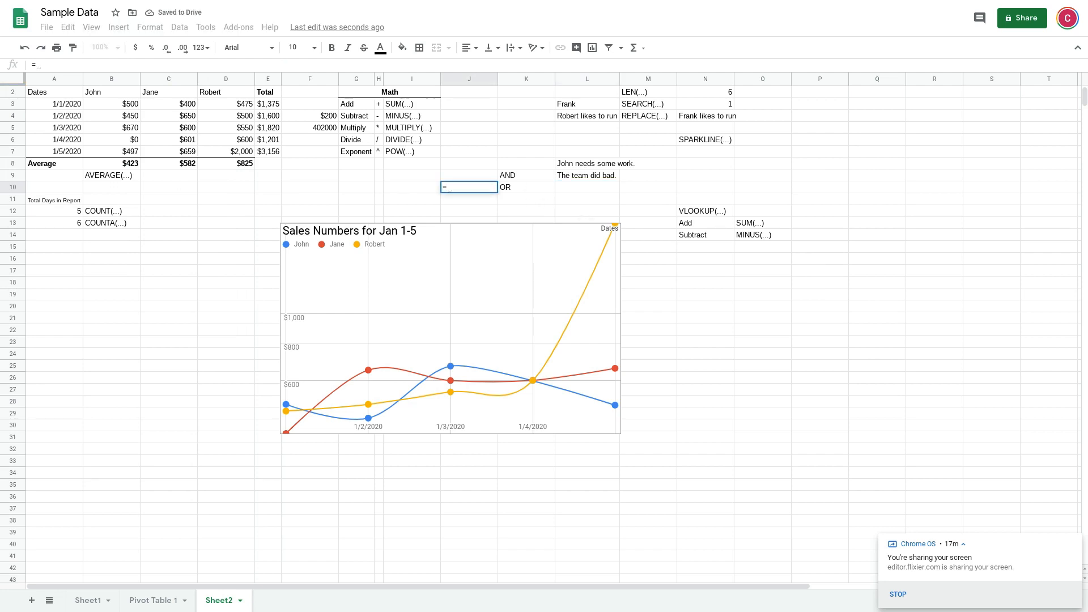
click(109, 163)
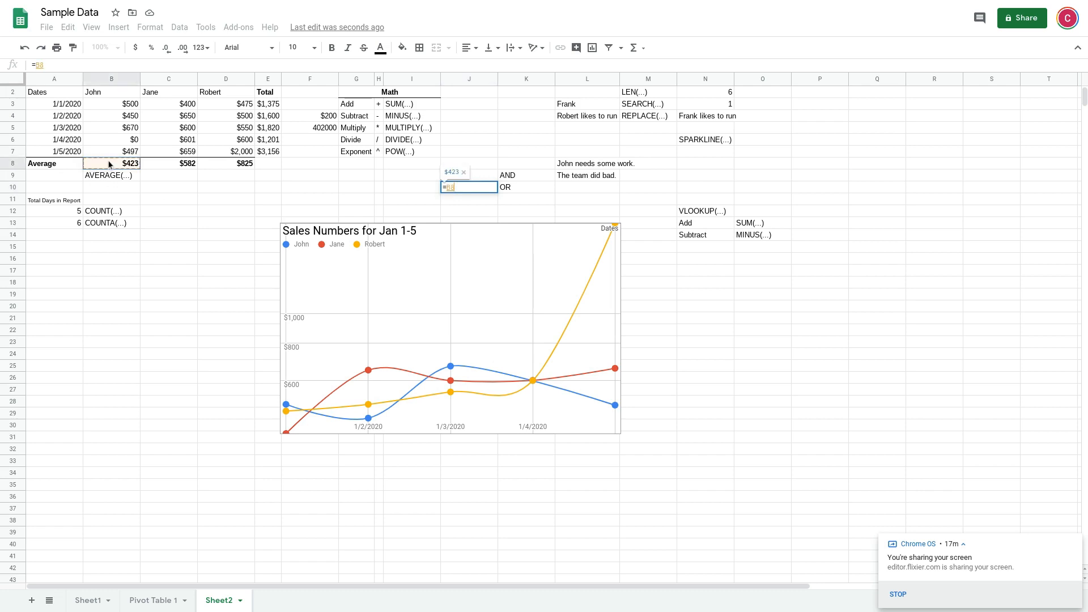
text(>500)
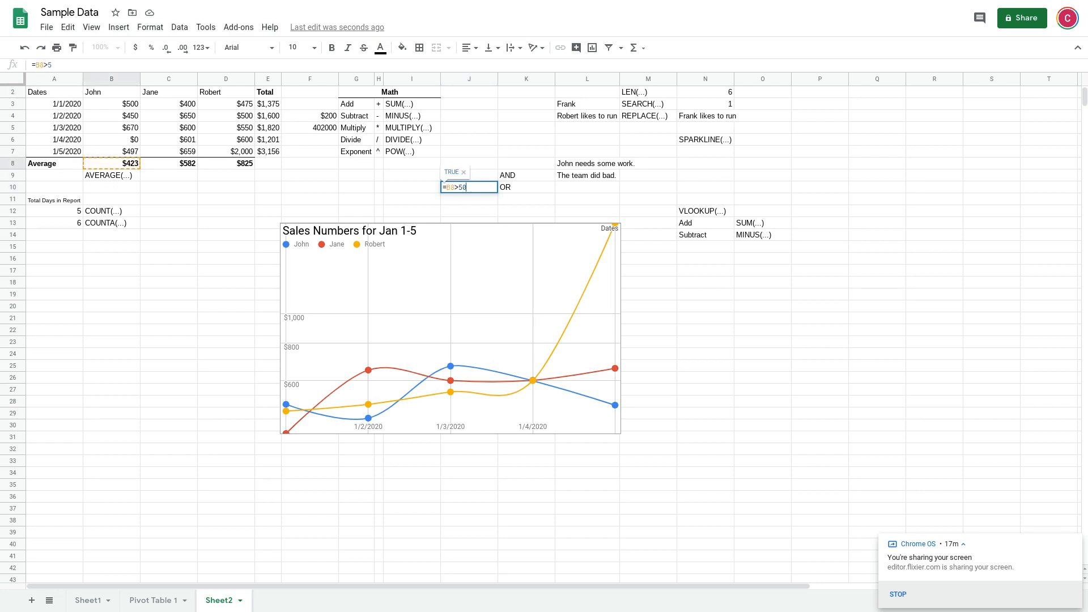
key(Return)
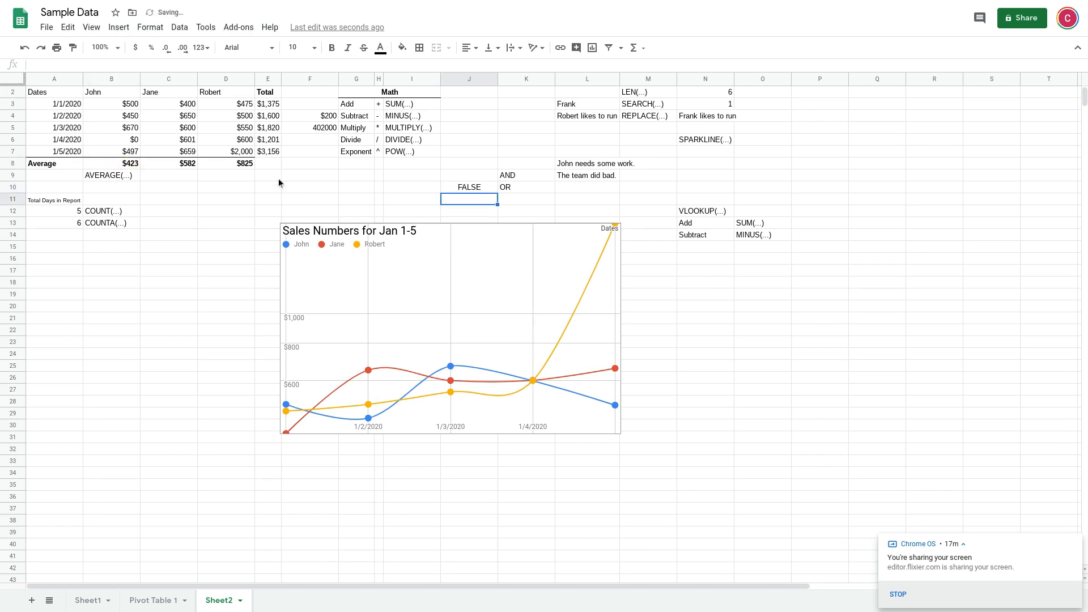
Wrap the comparison in cell J10 with NOT so the formula reads =NOT(B8>500)
click(458, 188)
click(83, 68)
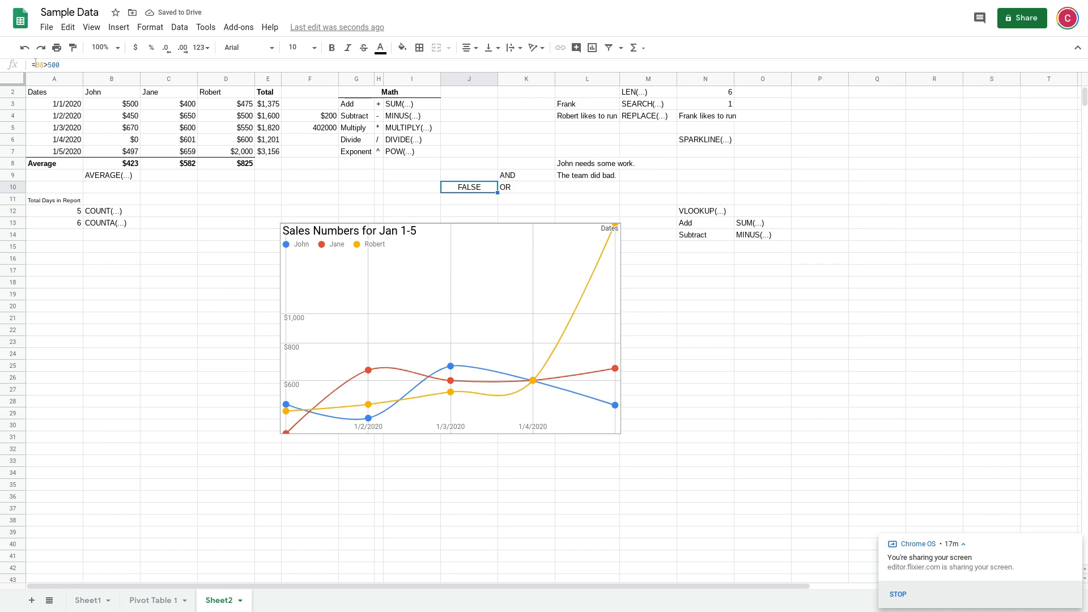
text(NOT()
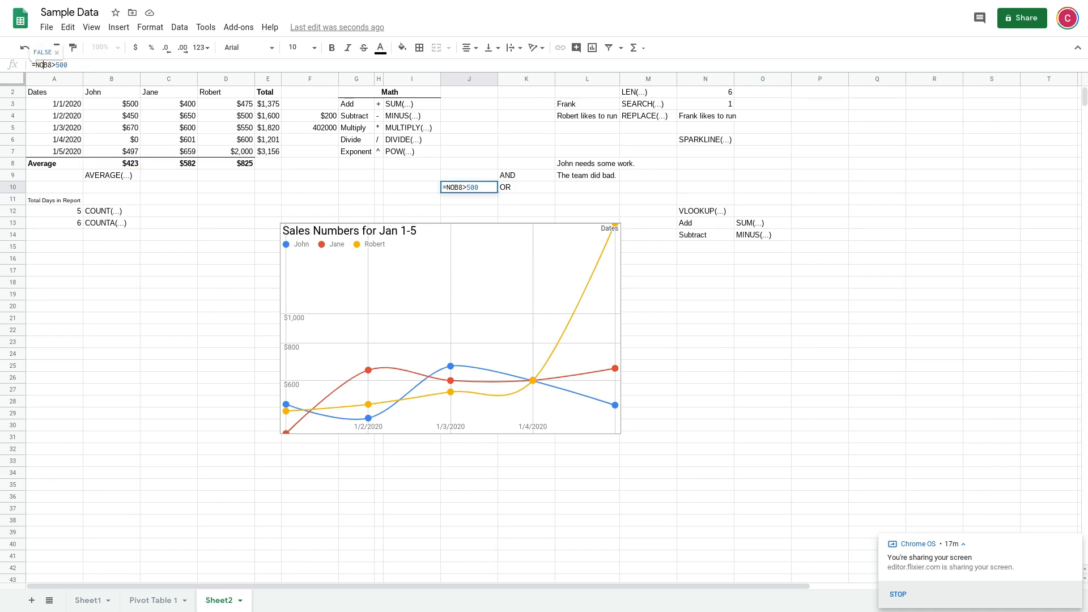
click(94, 66)
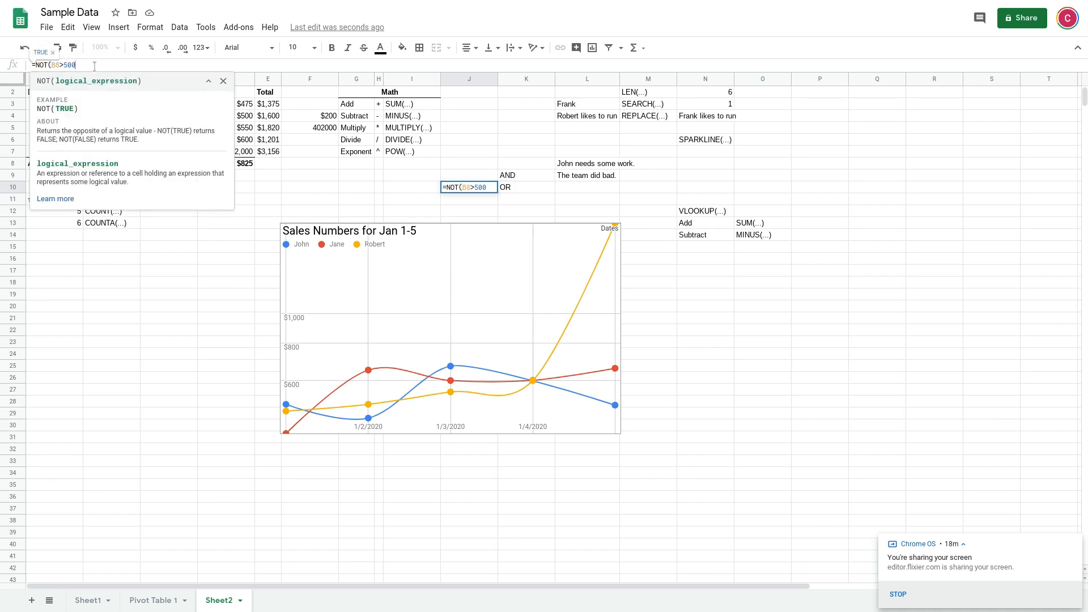
text())
key(Return)
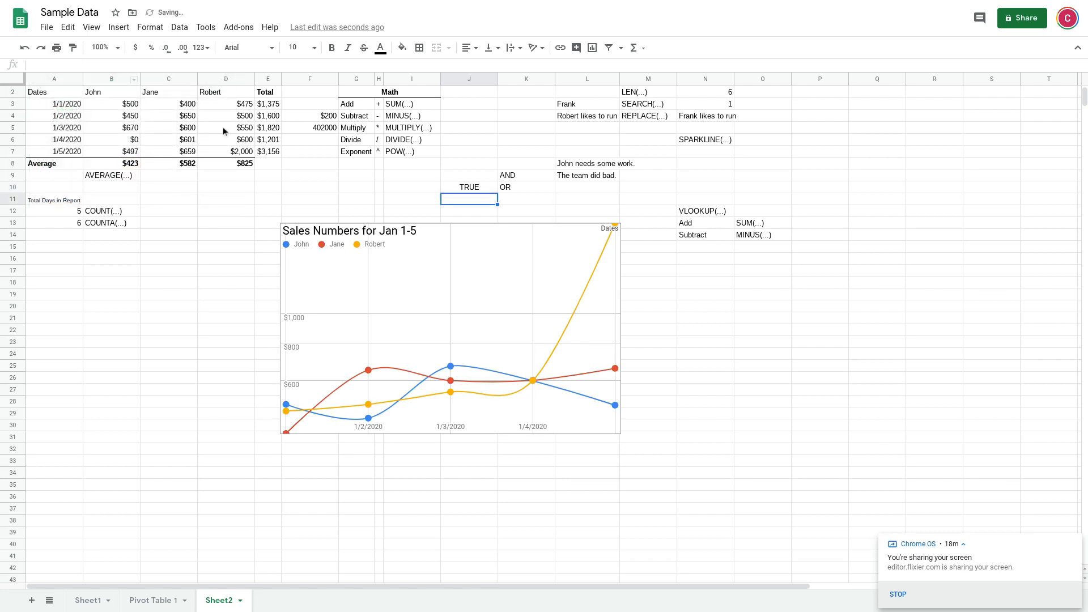
click(483, 191)
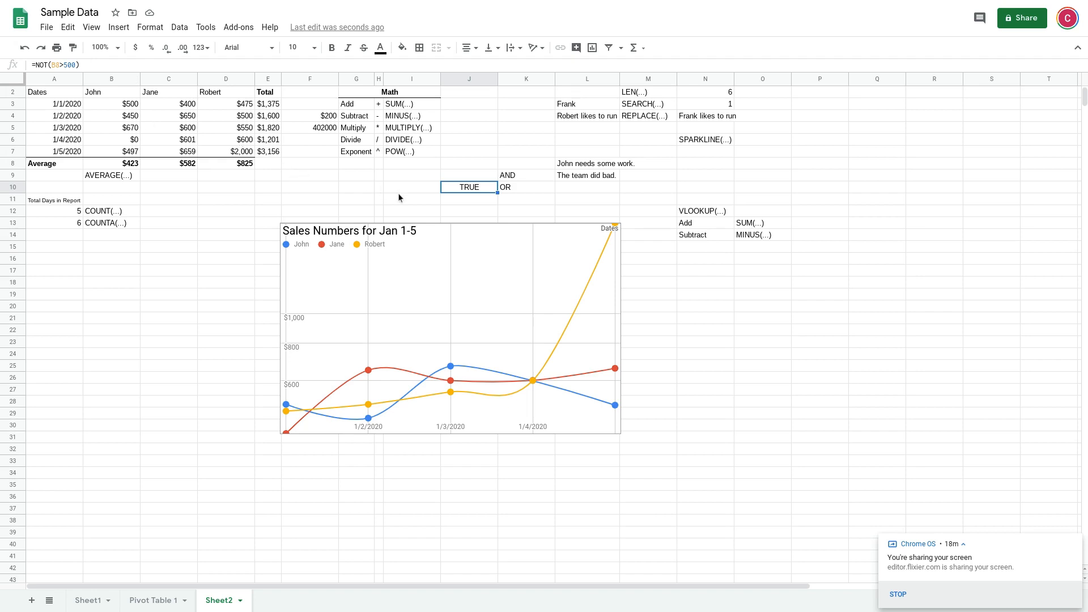
click(563, 203)
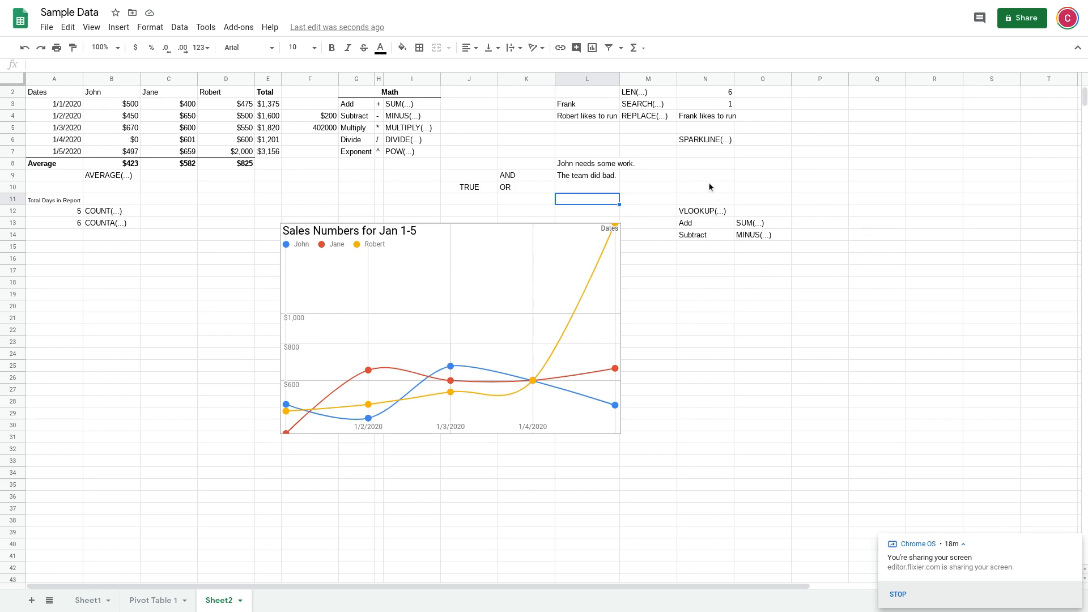
Enter =UPPER(L8) in cell N8 to convert the text result of L8 to uppercase
click(585, 167)
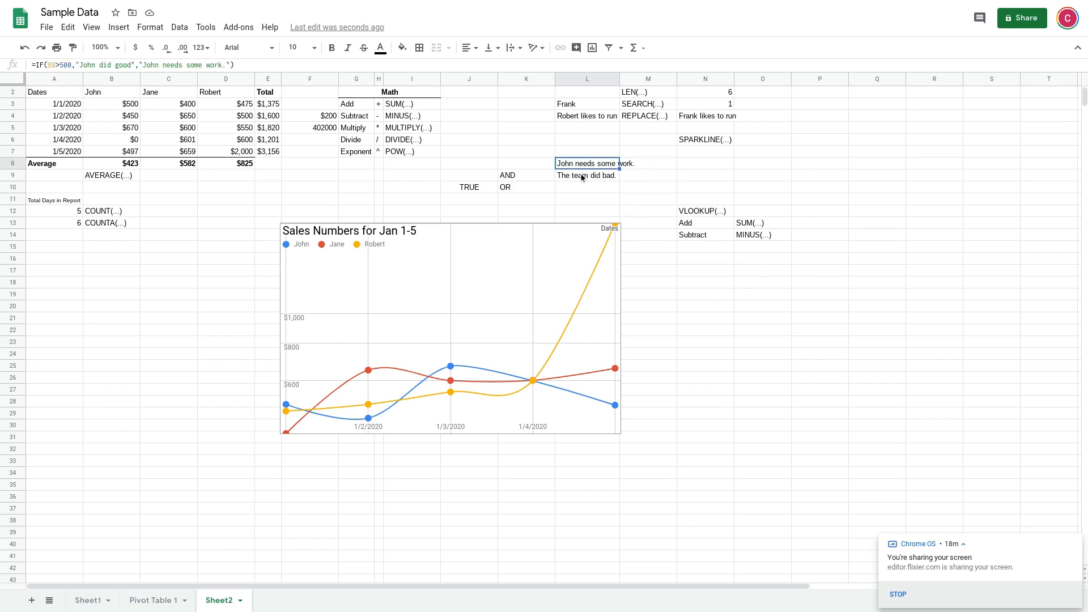
click(582, 177)
click(584, 165)
click(585, 179)
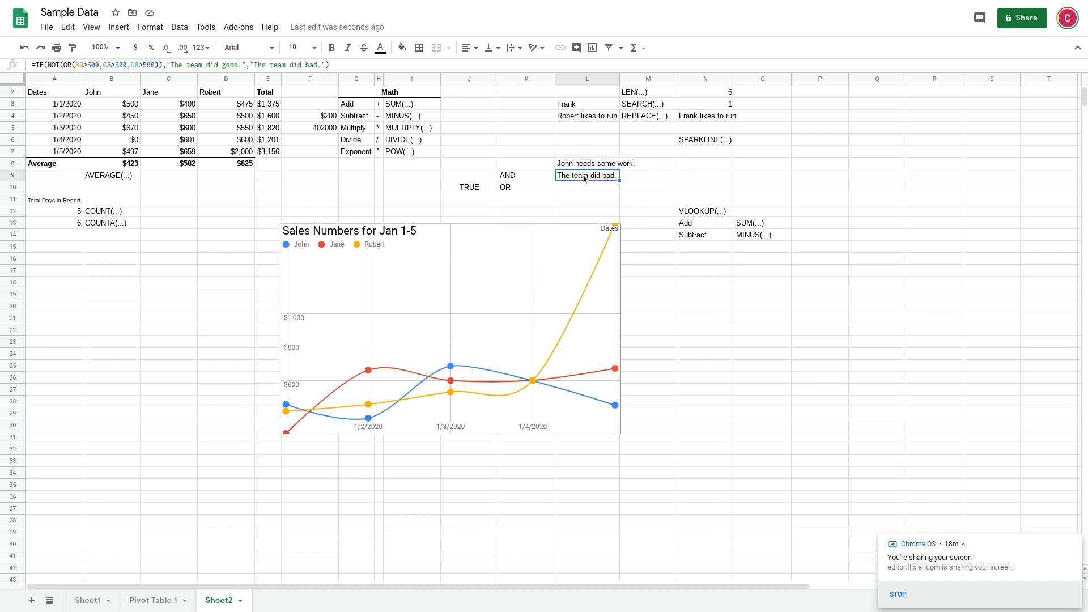
click(585, 166)
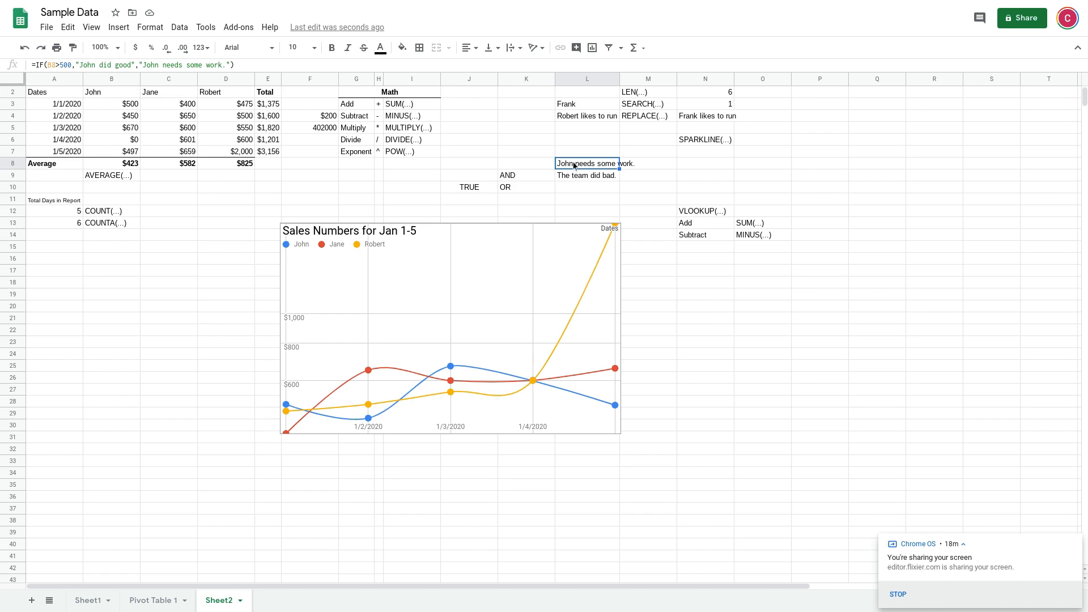
click(691, 166)
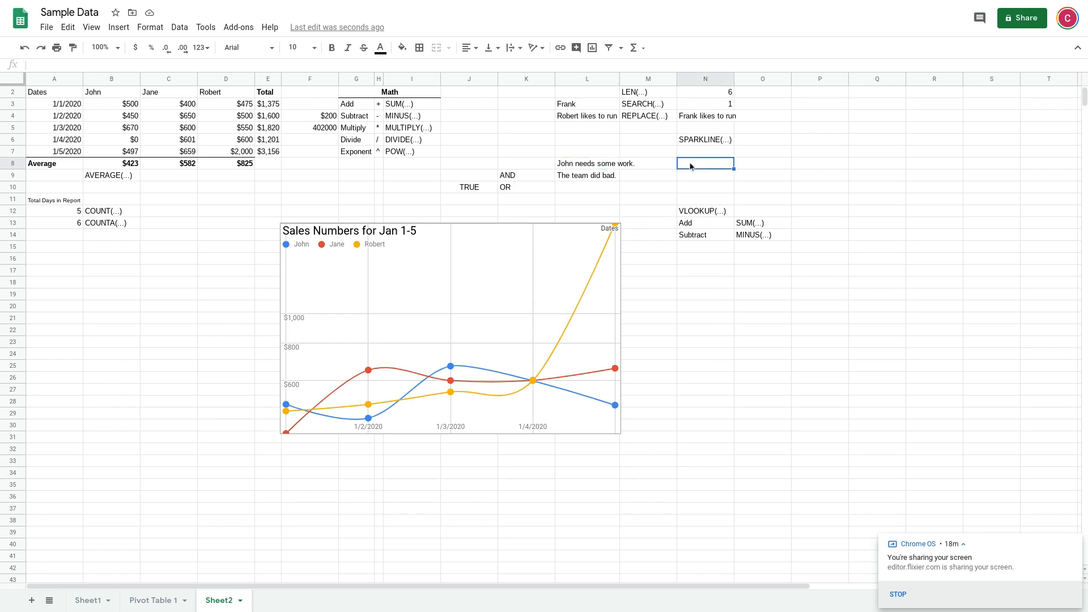
text(=)
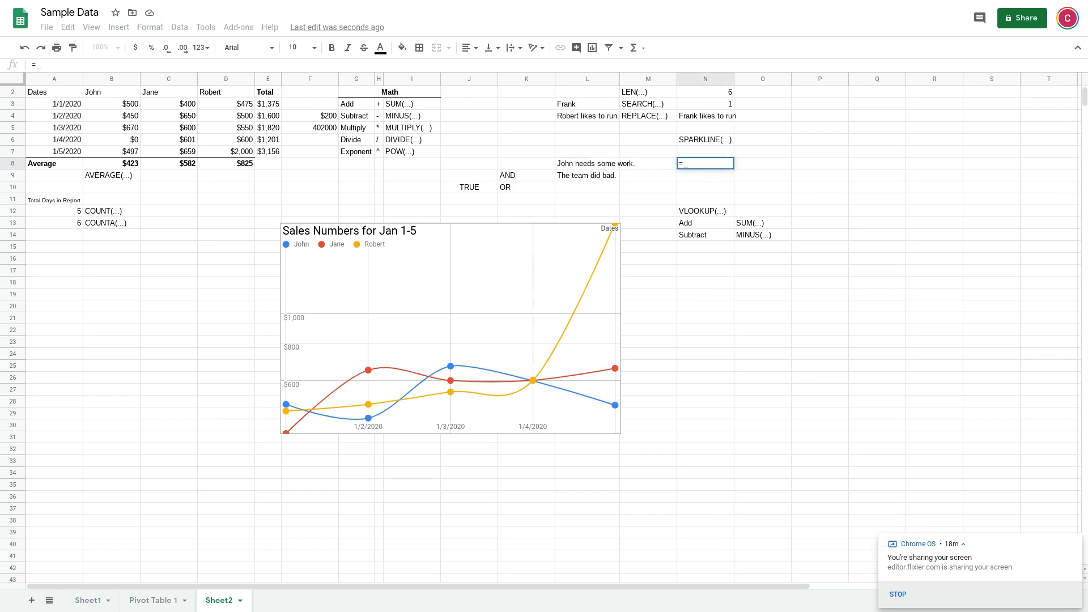
text(UPPER()
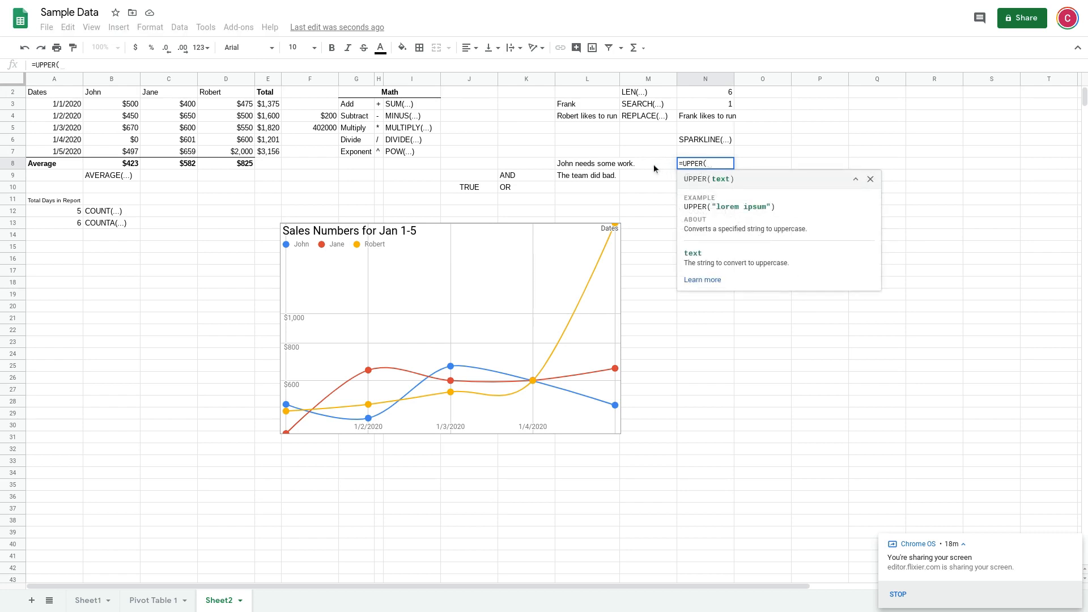
click(586, 165)
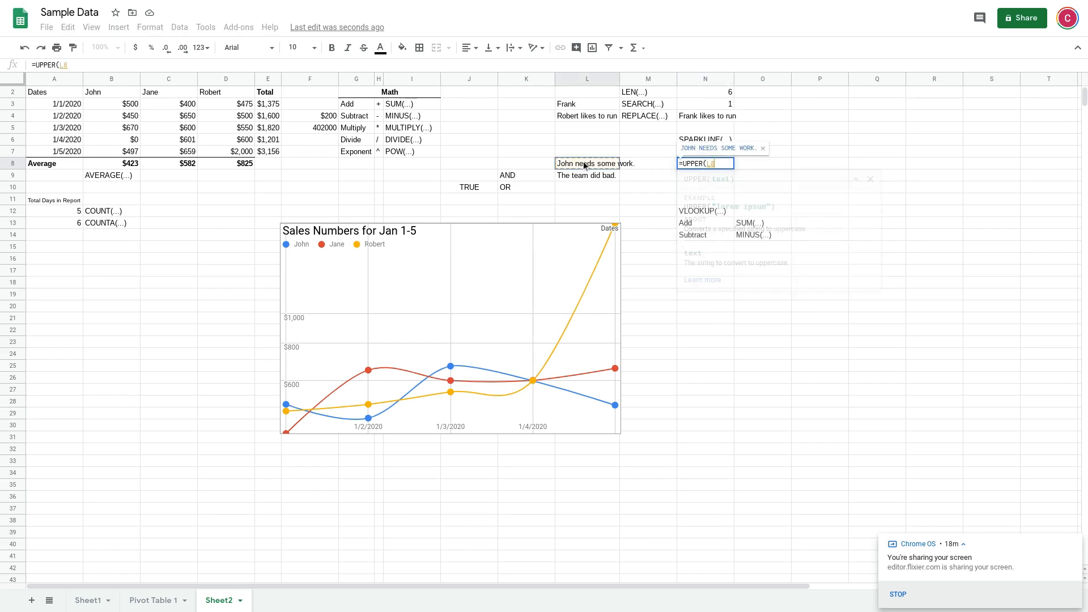
text())
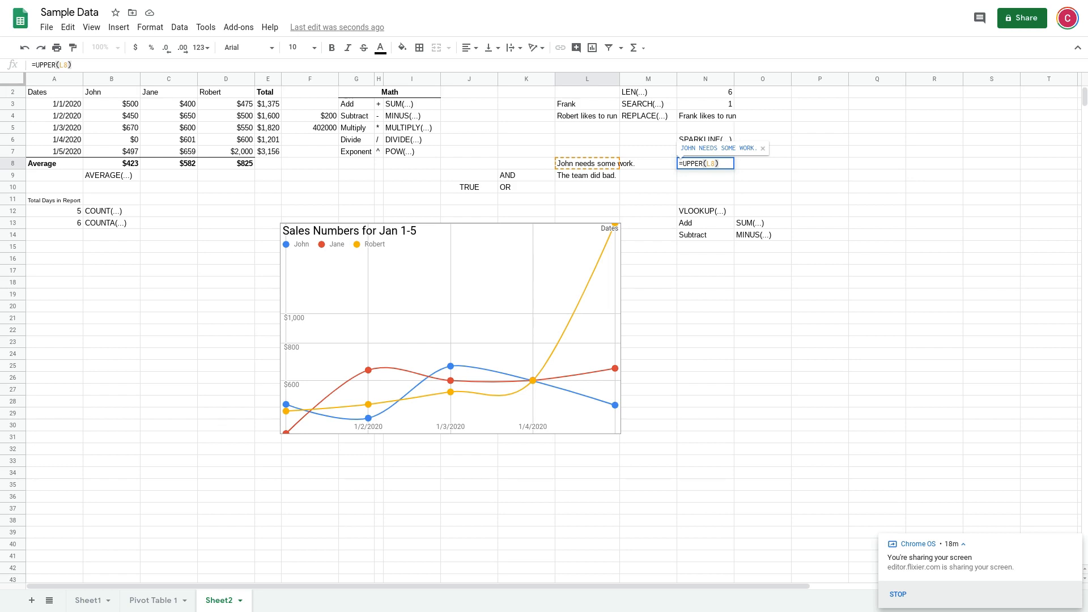
key(Return)
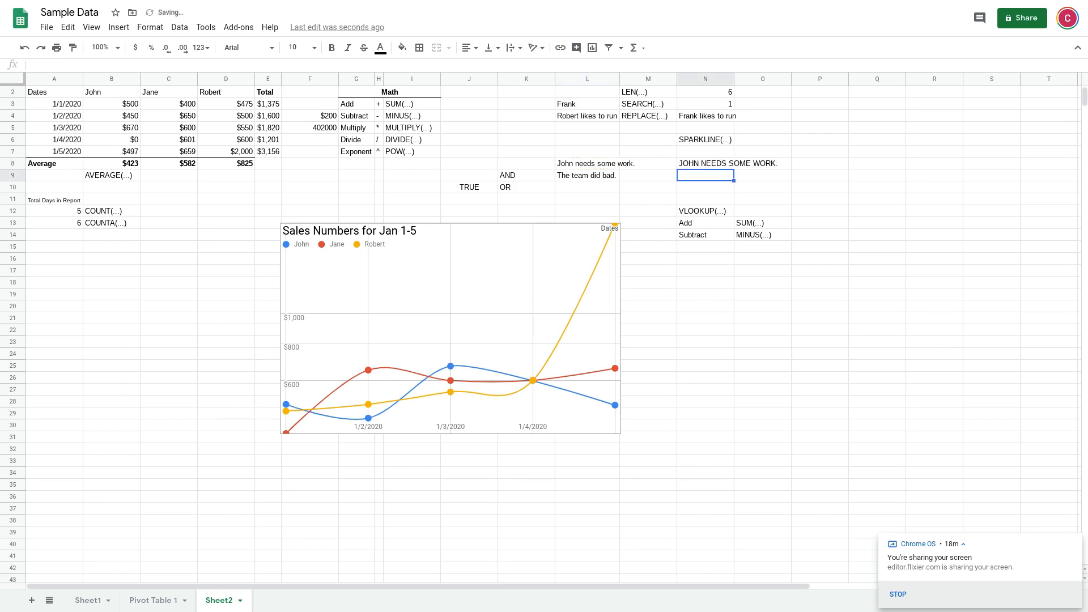
click(710, 162)
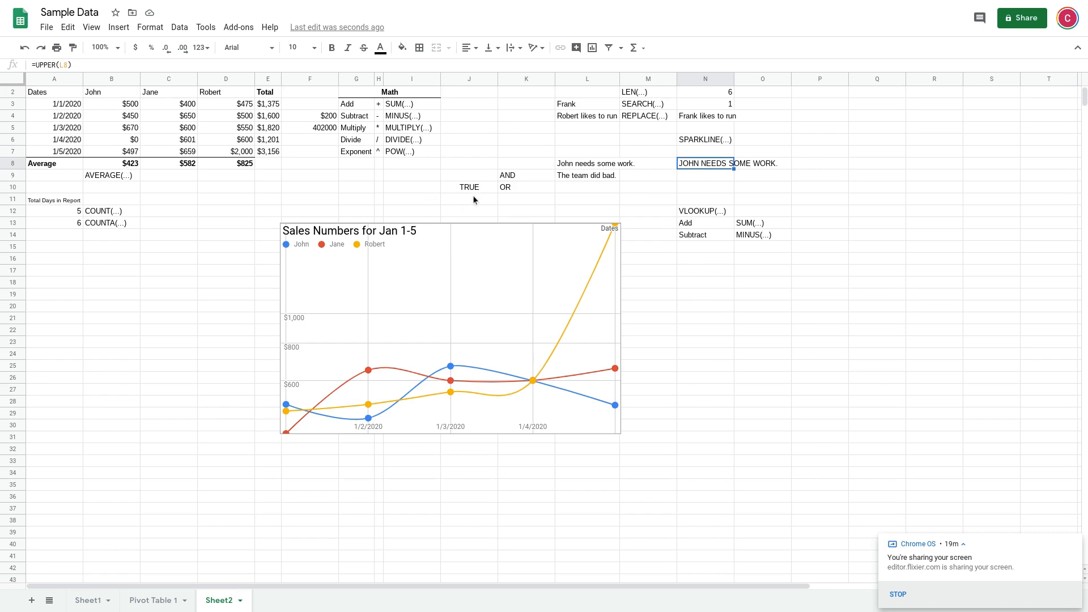
Enter =LOWER(L9) in cell N9 to convert the team result text in L9 to lowercase
click(617, 175)
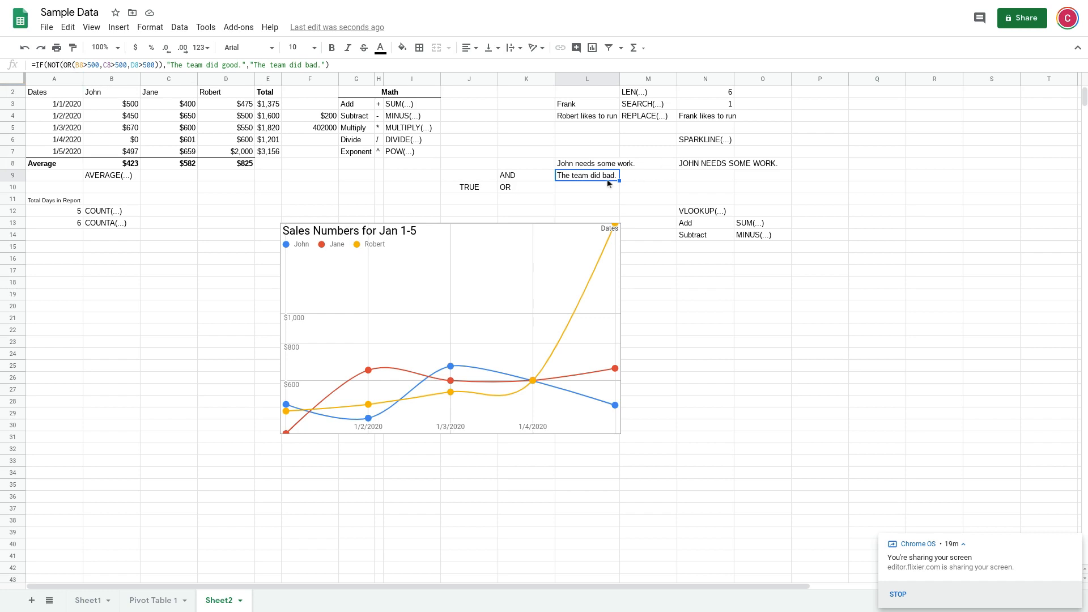
click(705, 174)
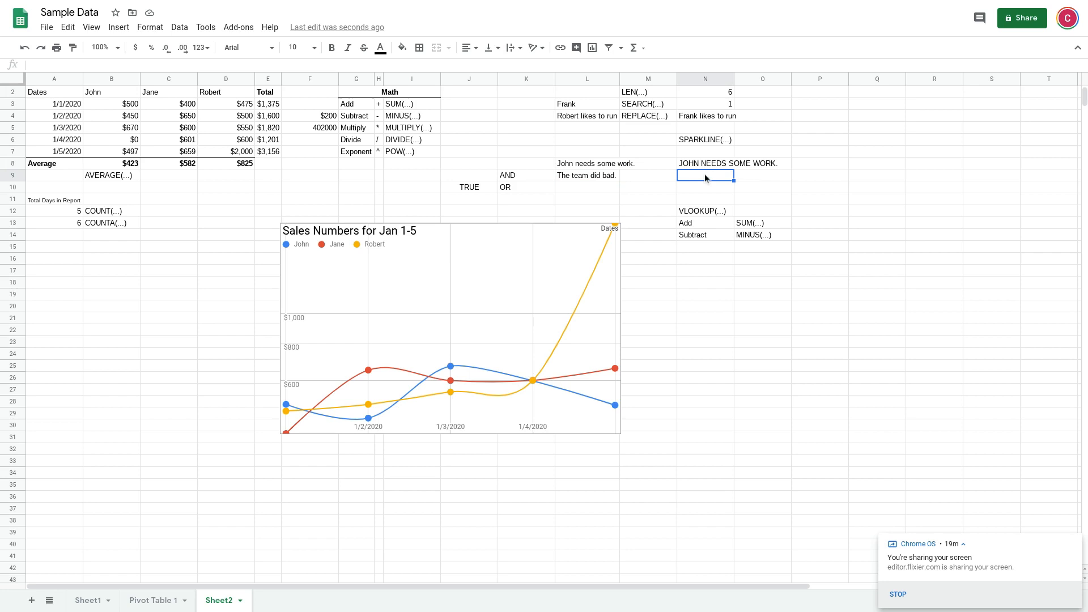
click(601, 175)
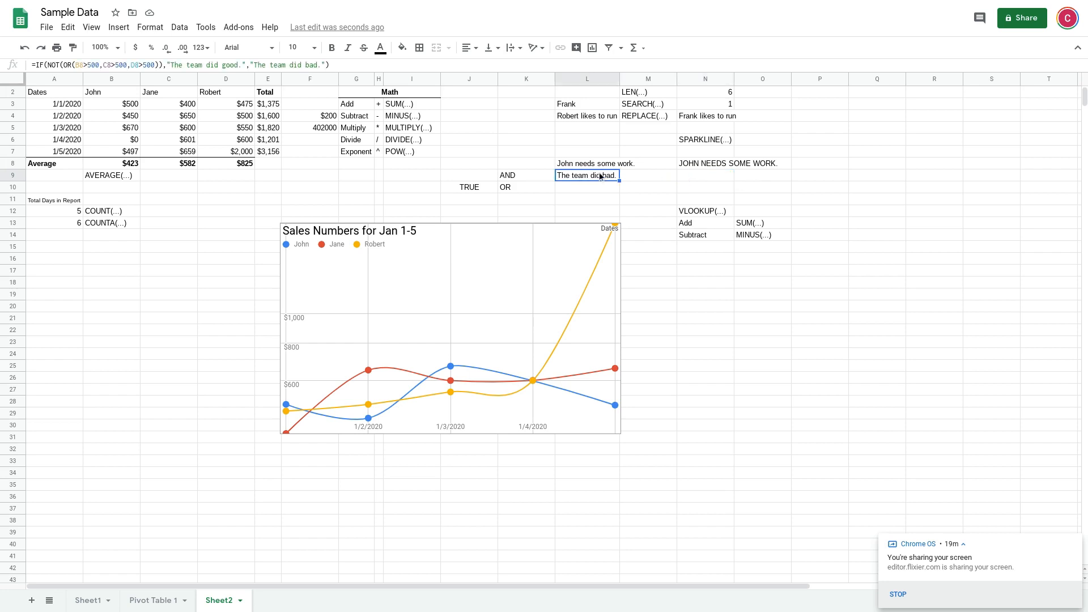
click(691, 178)
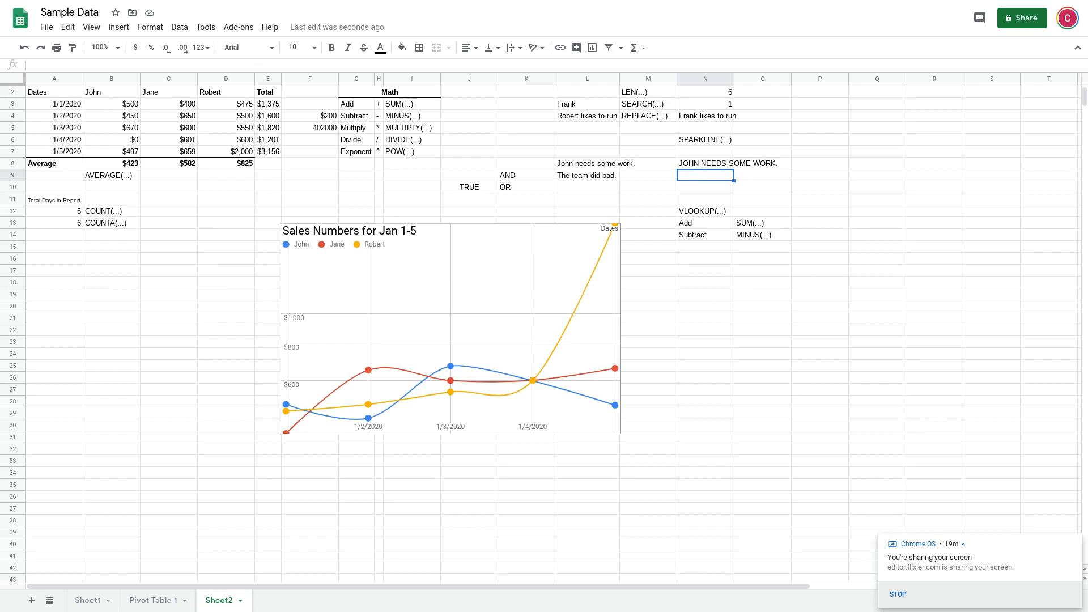
text(=LOWER)
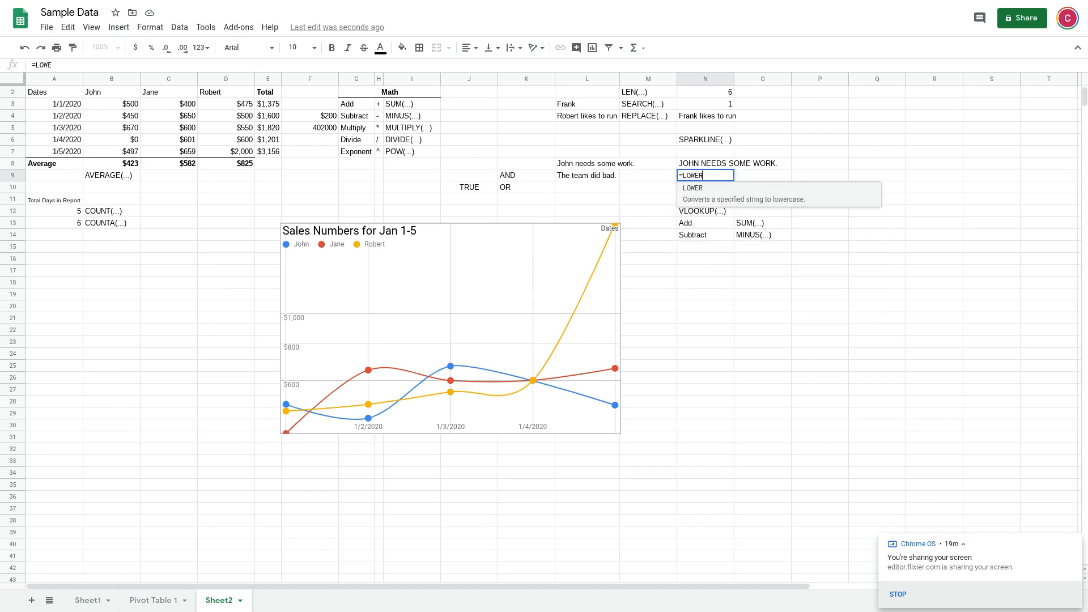
text(()
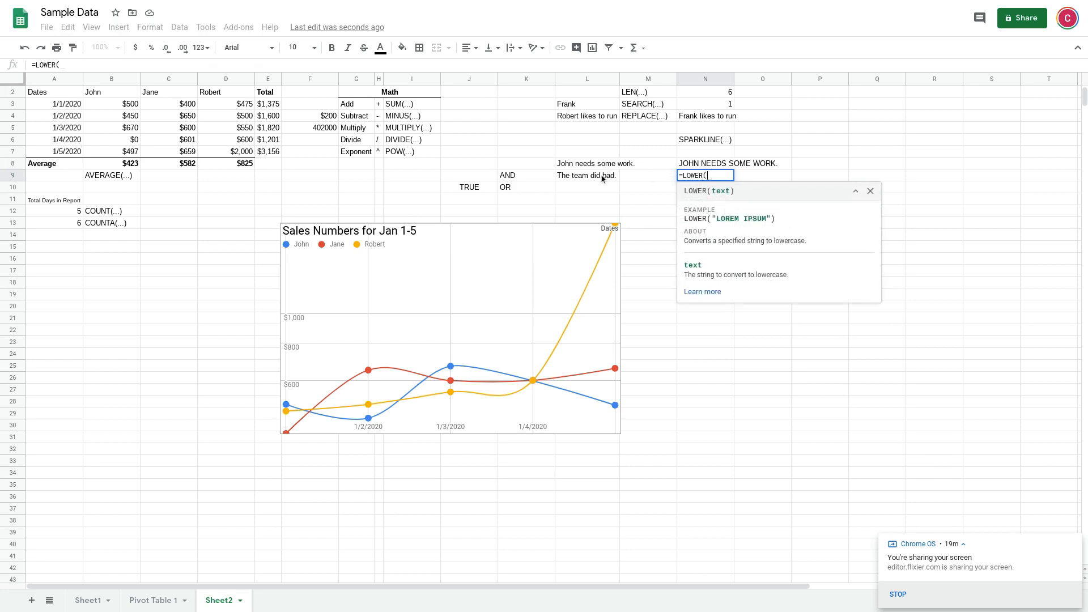
click(610, 176)
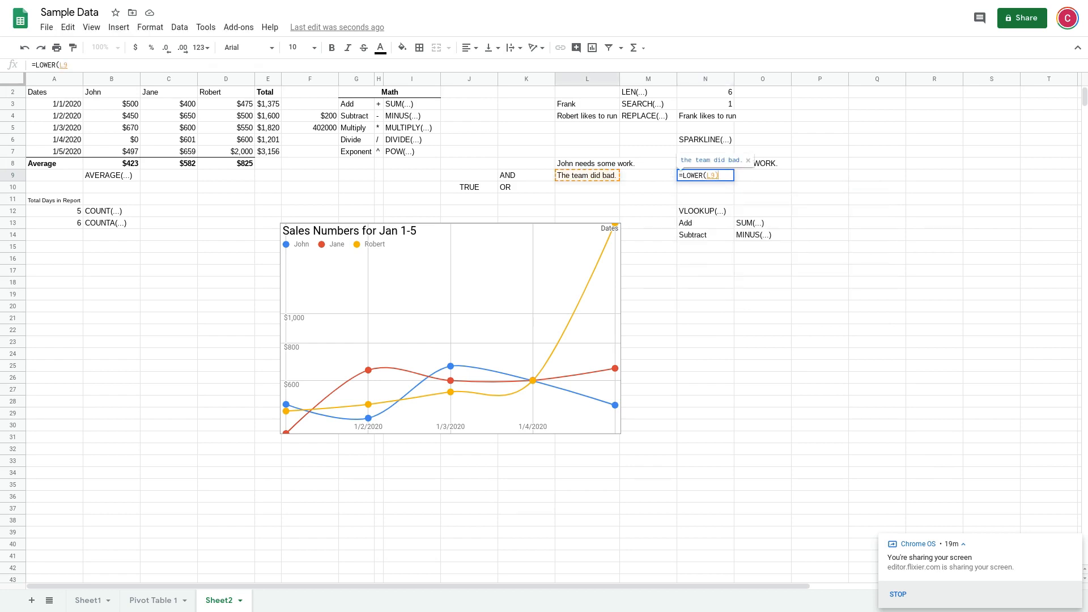
text())
key(Return)
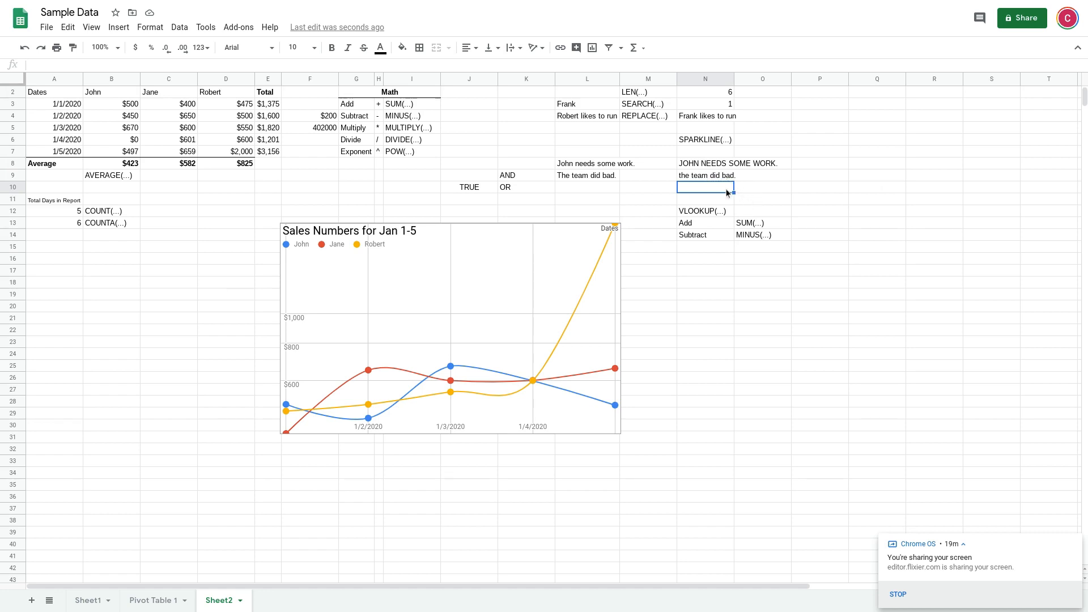
click(646, 107)
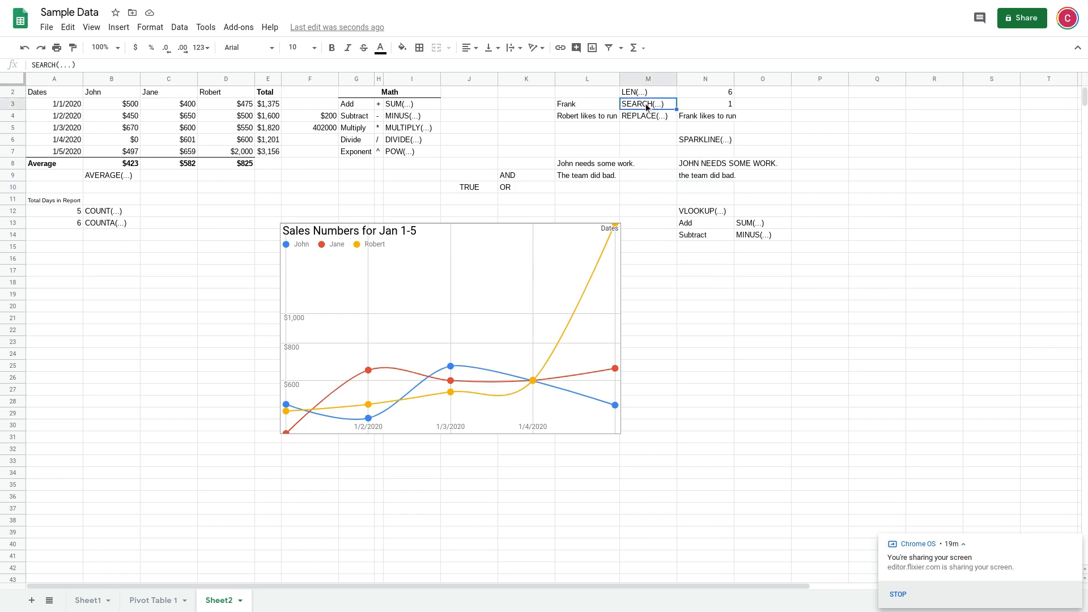
Replace the formula in cell N3 with =FIND("frank",L3) to run a case-sensitive search of the text in L3
click(707, 110)
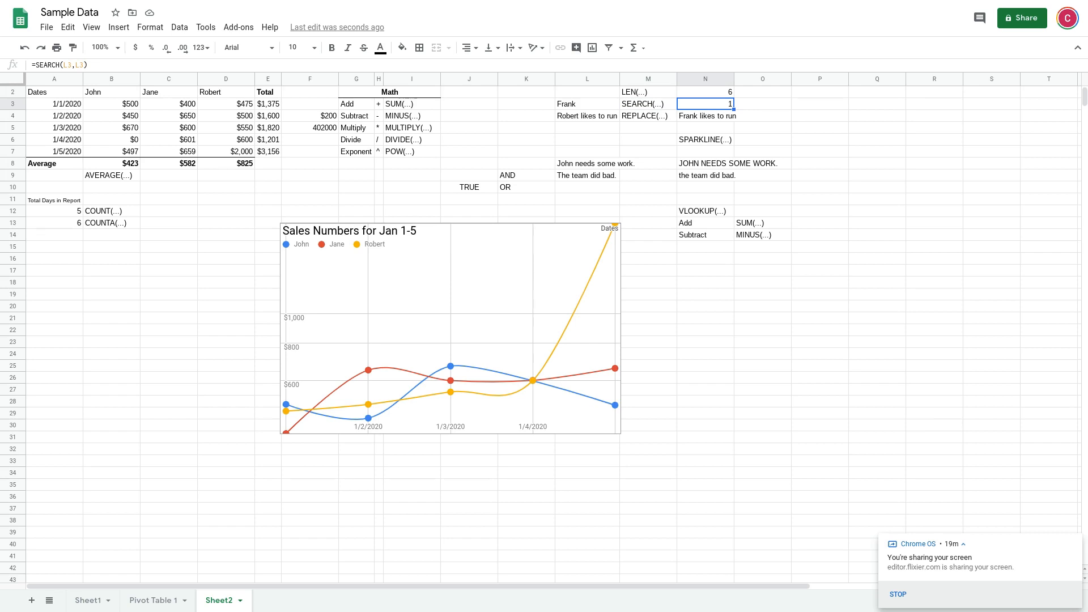
text(F)
text(=FIND()
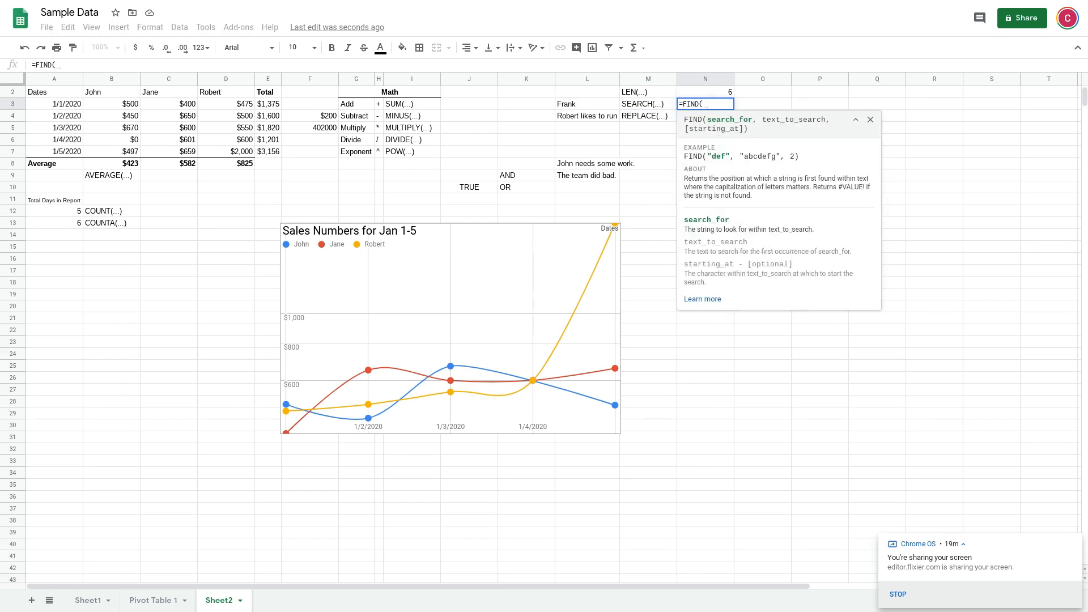
text("fra)
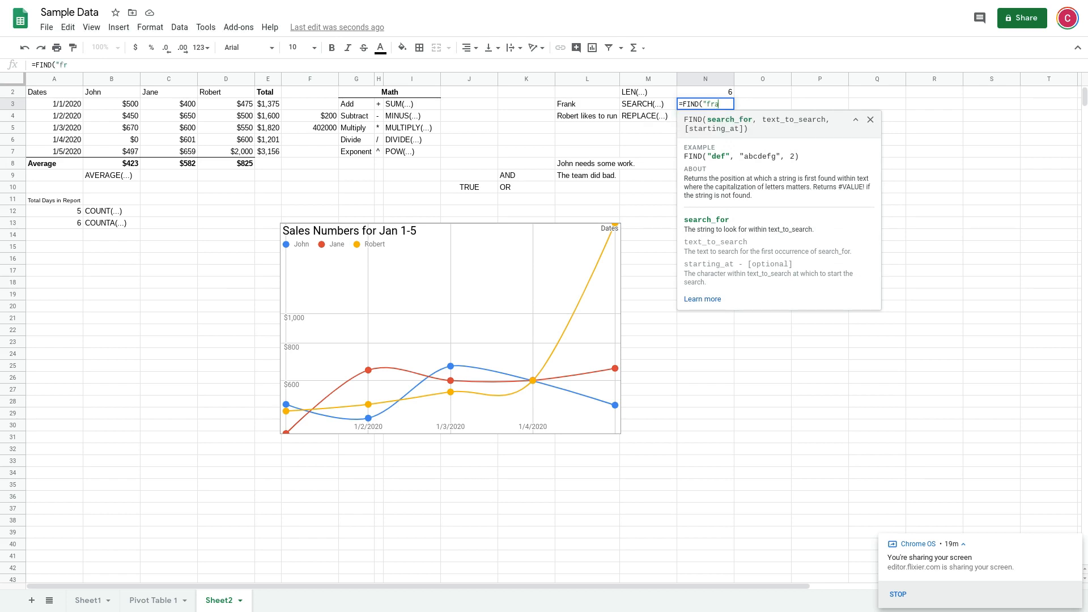
text(nk",)
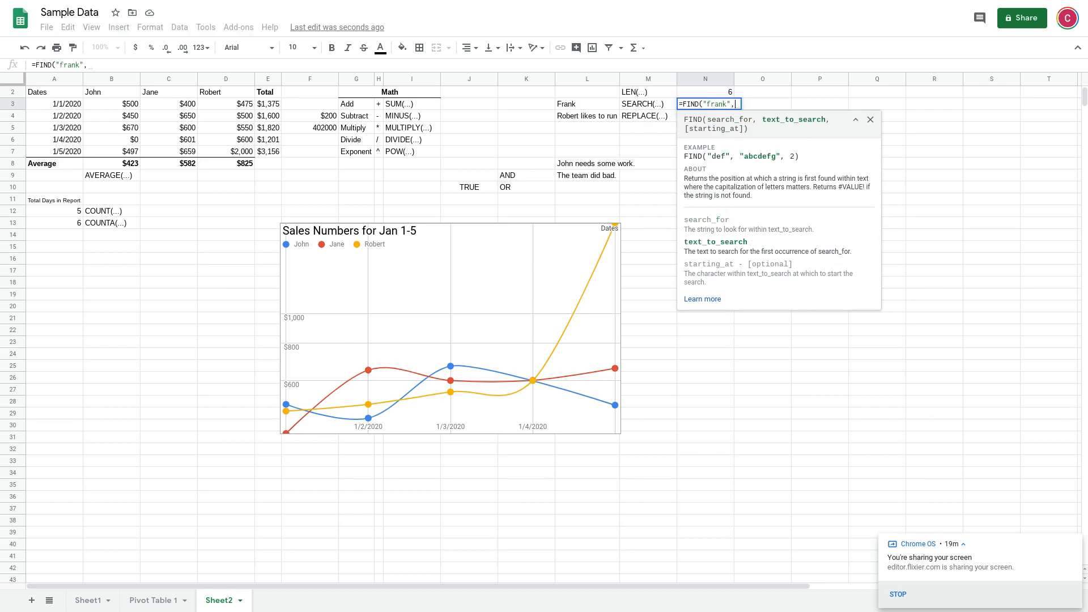
click(568, 106)
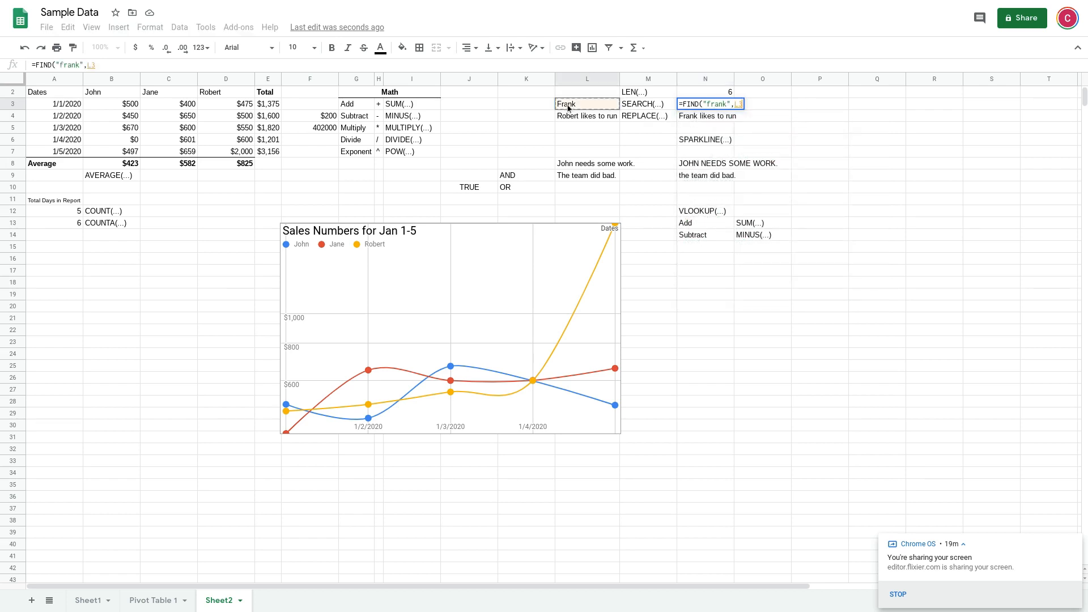
text())
key(Return)
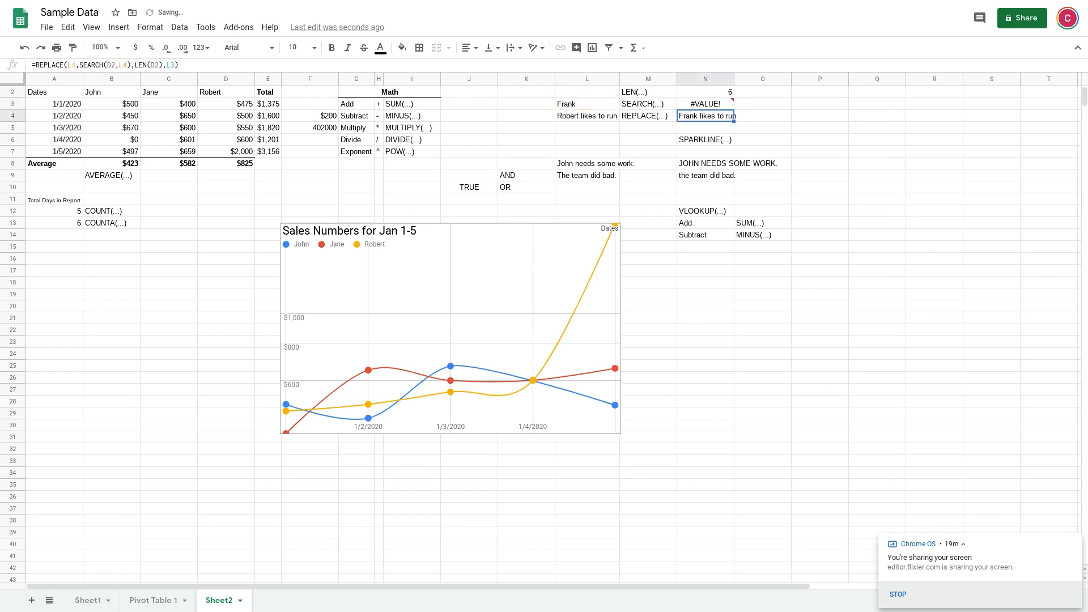
Wrap the L3 reference in cell N3 with LOWER so the formula reads =FIND("frank",LOWER(L3))
click(708, 107)
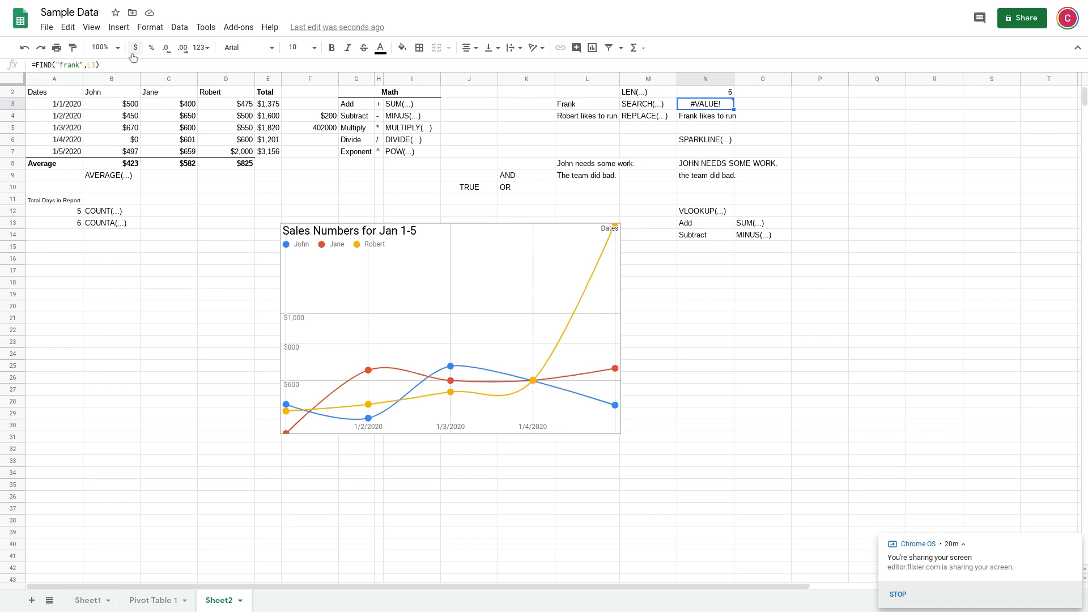
click(88, 65)
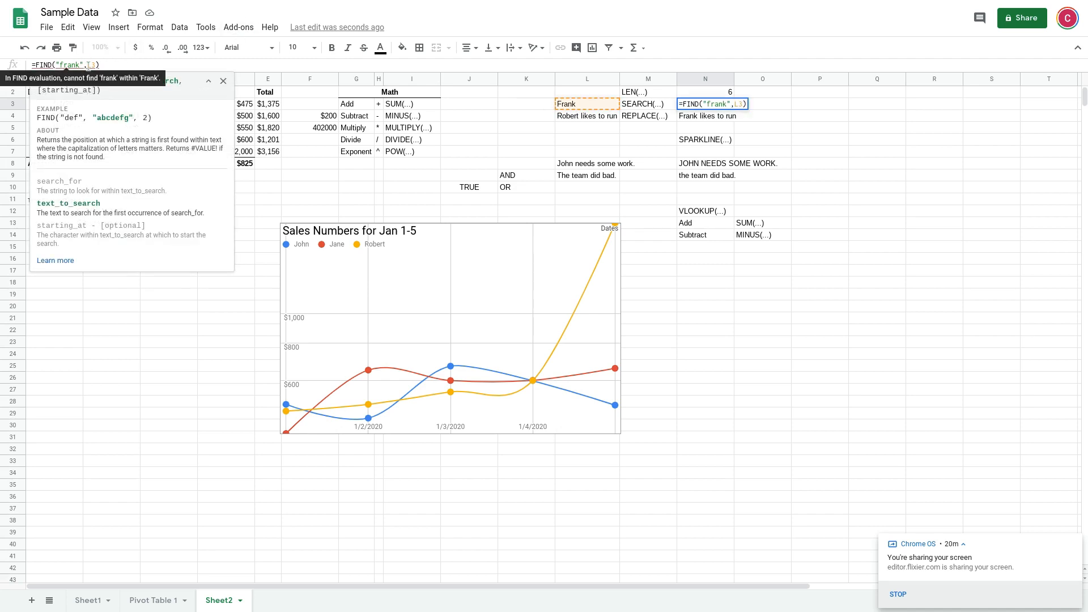
text(LOWER(L)
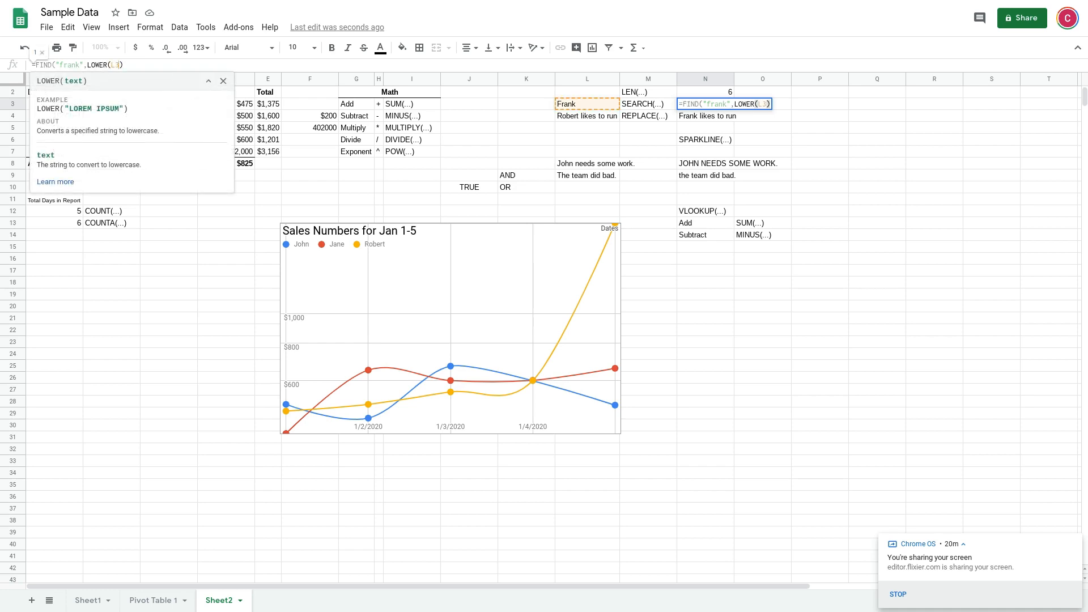
text())
key(Return)
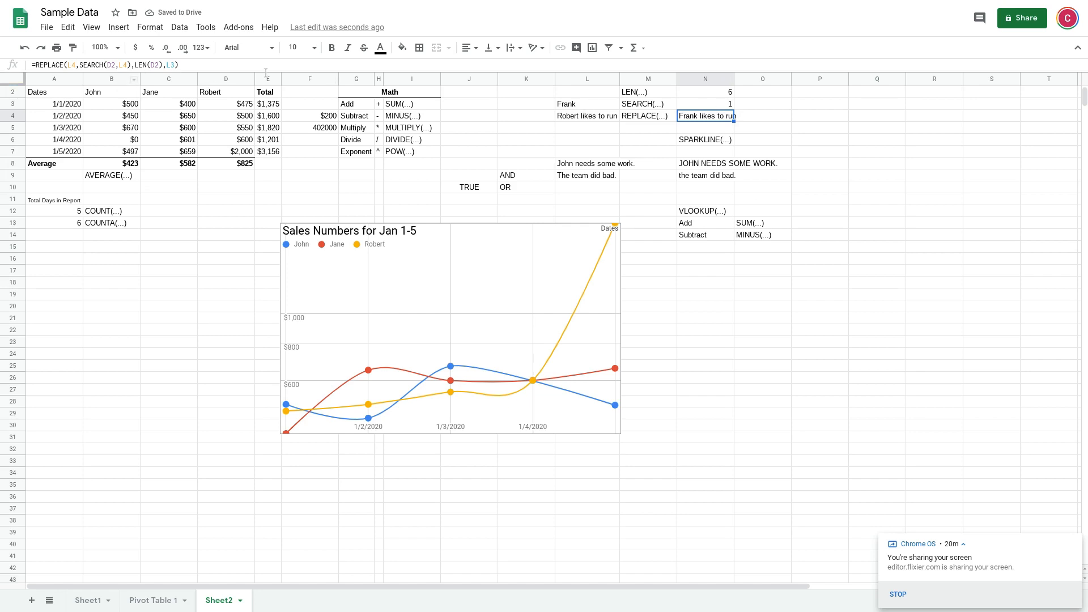
Change the FIND function in cell N3 to SEARCH so the formula reads =SEARCH("frank",LOWER(L3))
click(698, 104)
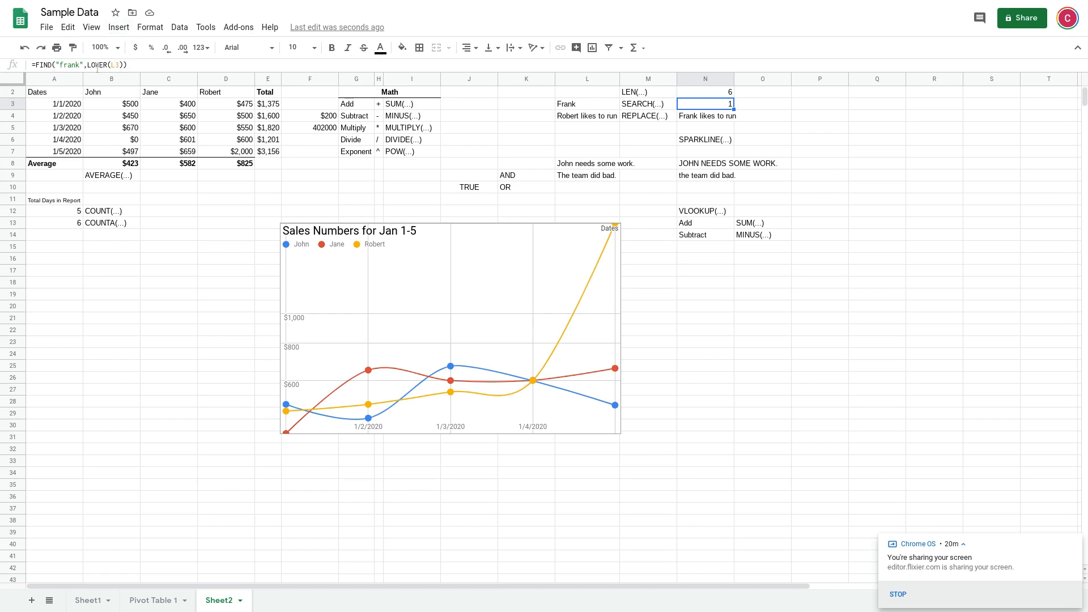
click(55, 64)
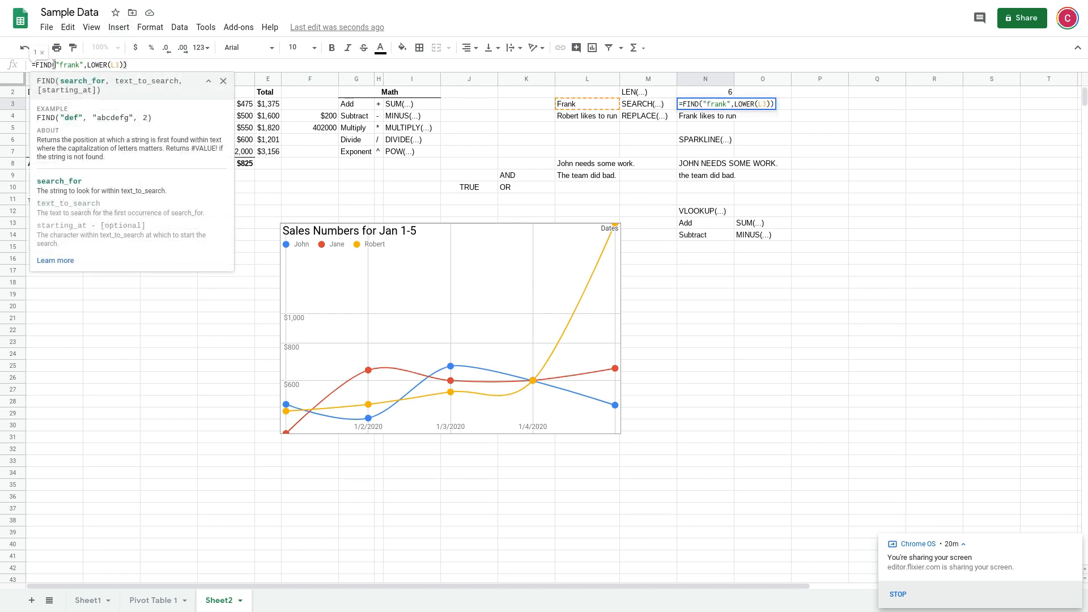
key(BackSpace)
key(BackSpace)
key(BackSpace)
key(BackSpace)
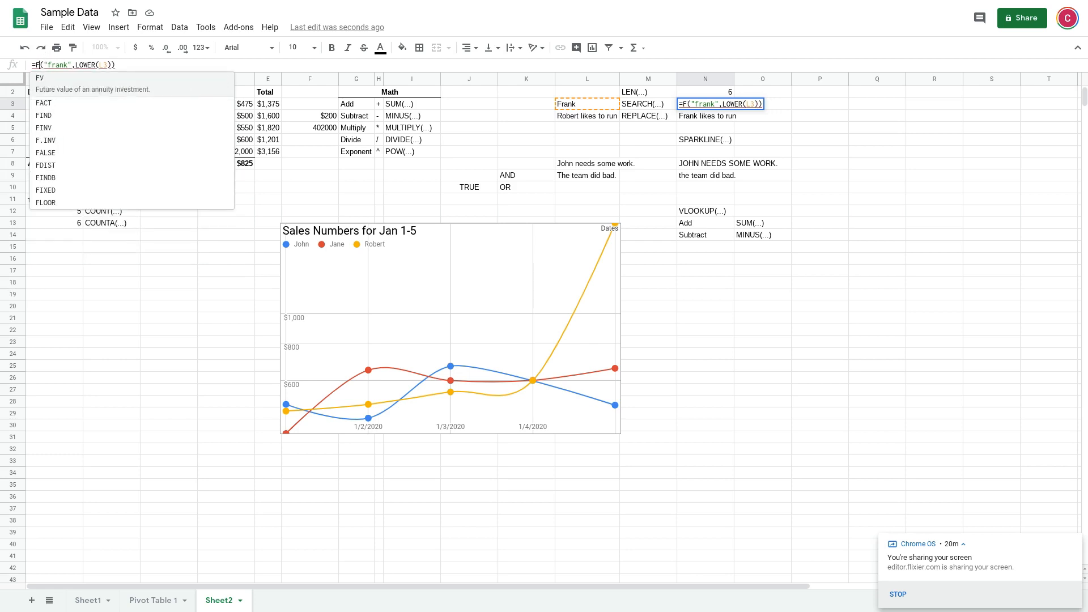
text(SE)
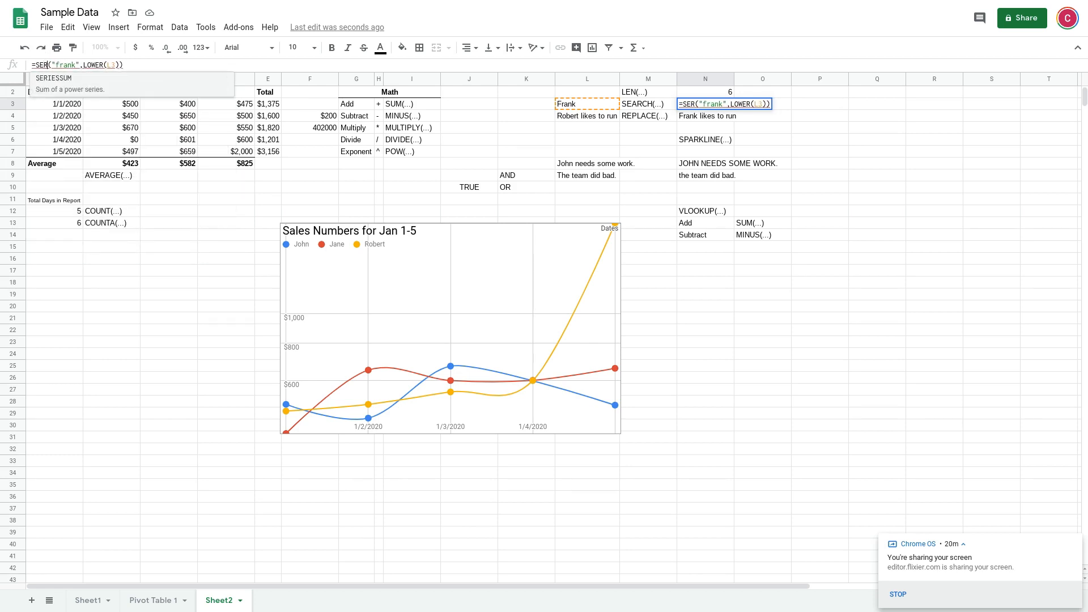
text(ARCH)
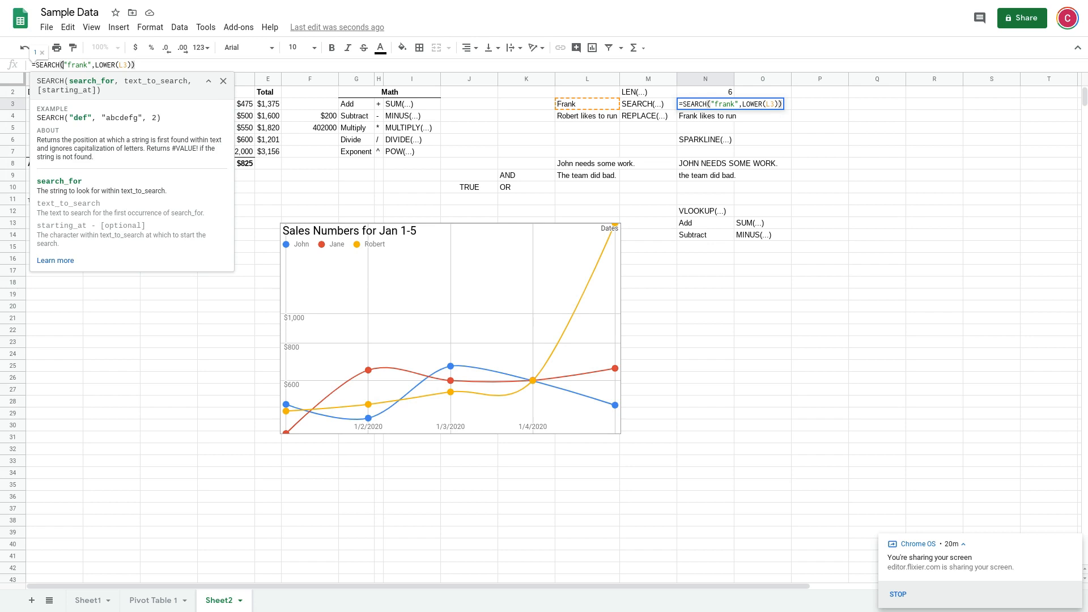
key(Return)
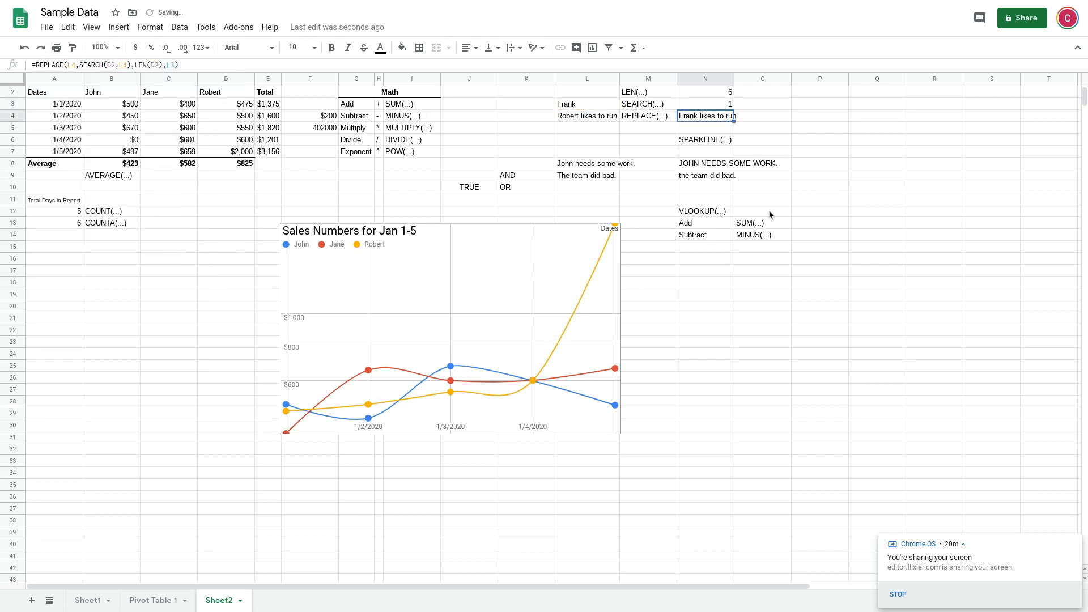
click(710, 175)
key(Up)
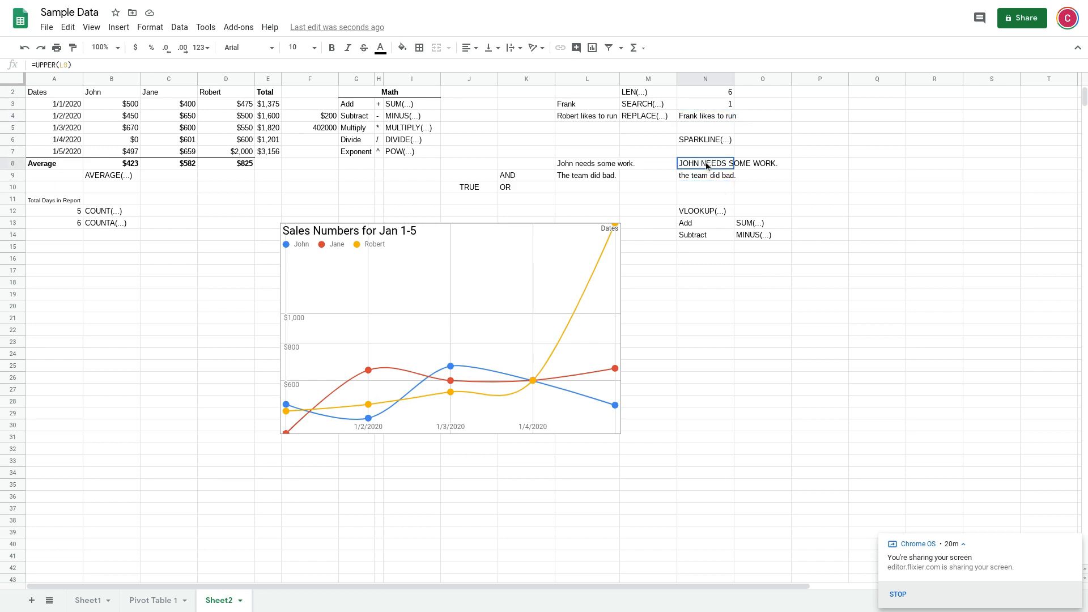
click(708, 178)
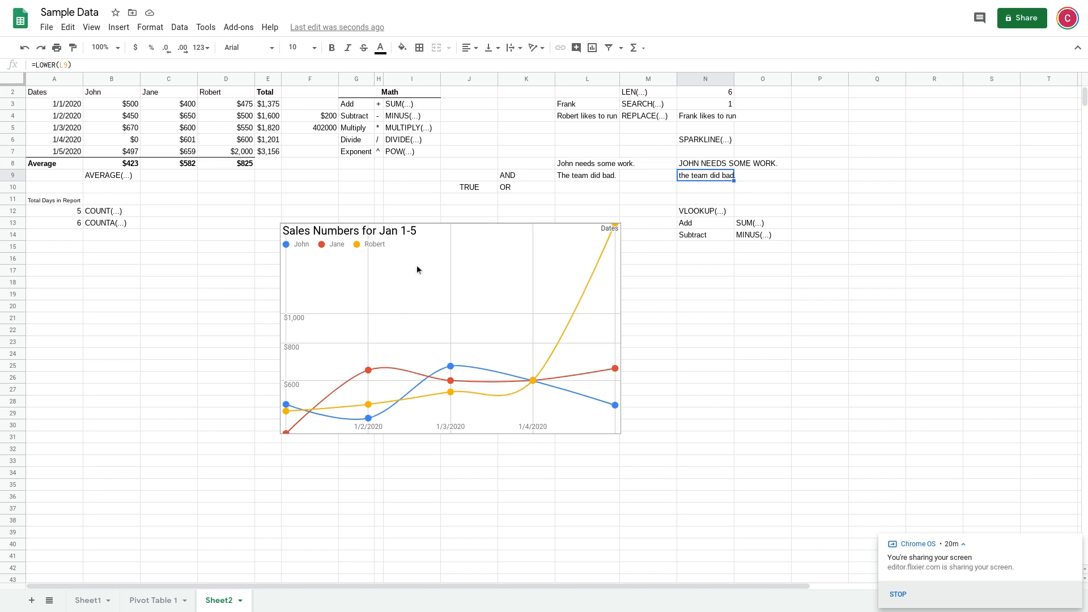
click(378, 290)
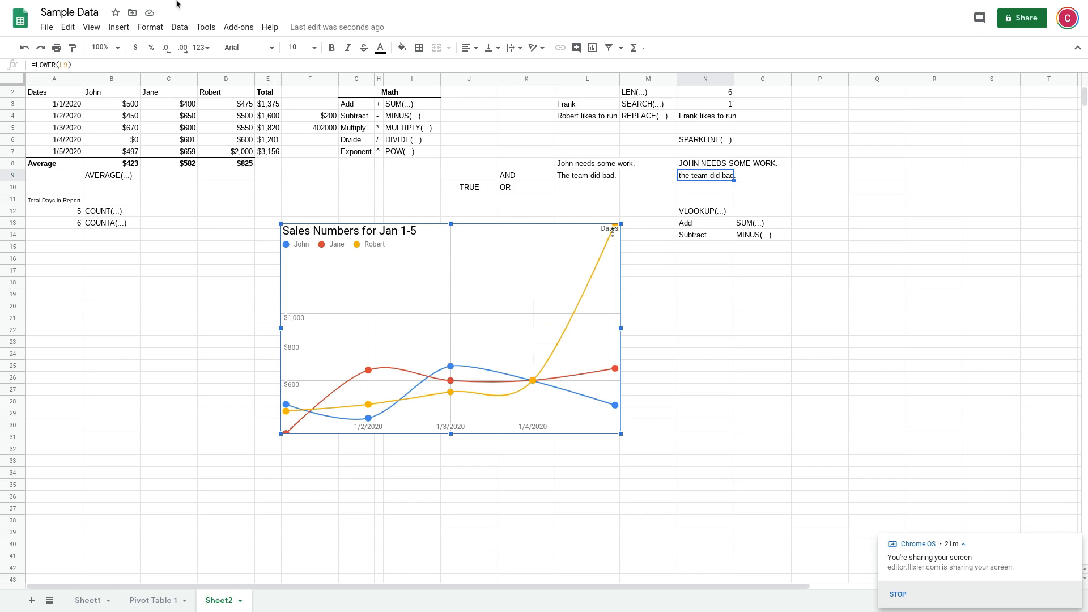
key(F11)
key(alt+Tab)
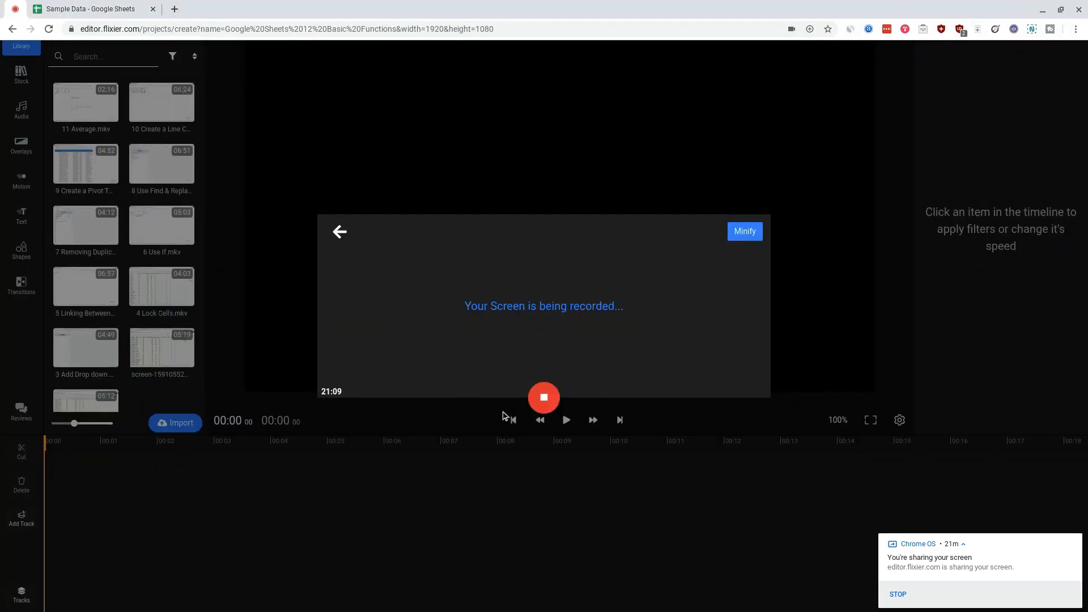